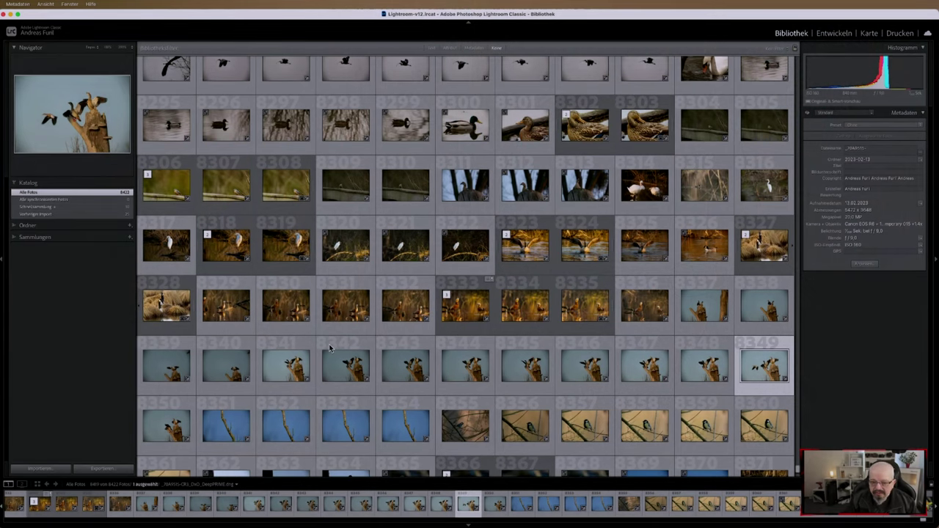
Open the egret photo _70A9380-CR3_DxO_DeepPRIME.dng full-size in Loupe view
{"action": "left_click", "coordinate": [400, 309]}
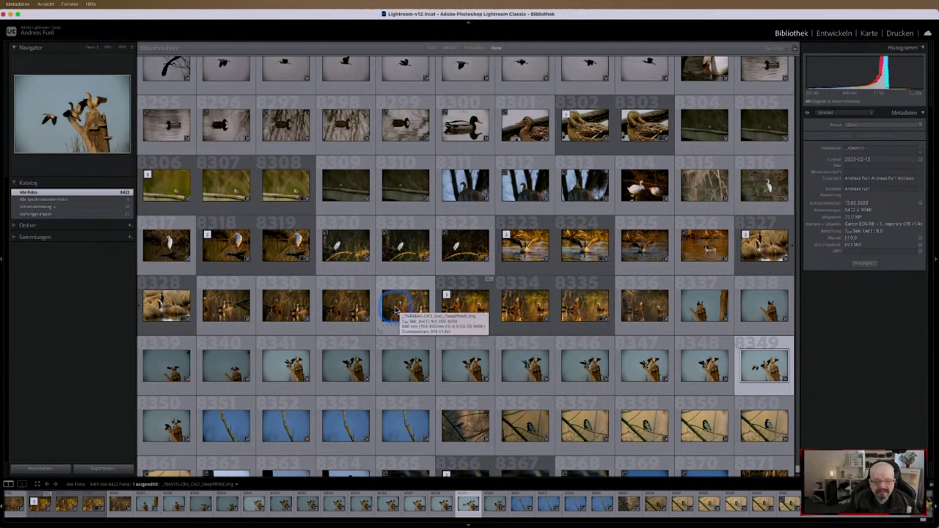
{"action": "mouse_move", "coordinate": [345, 245]}
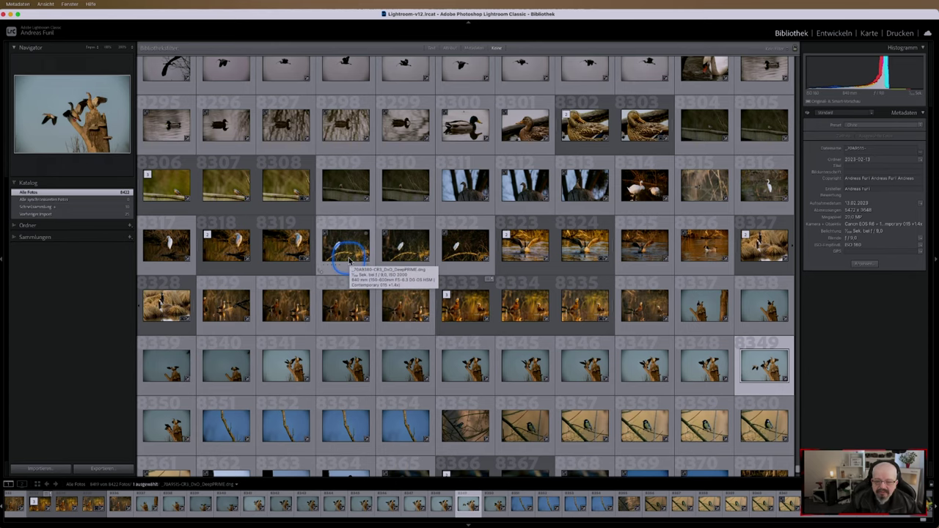
{"action": "double_click", "coordinate": [349, 260]}
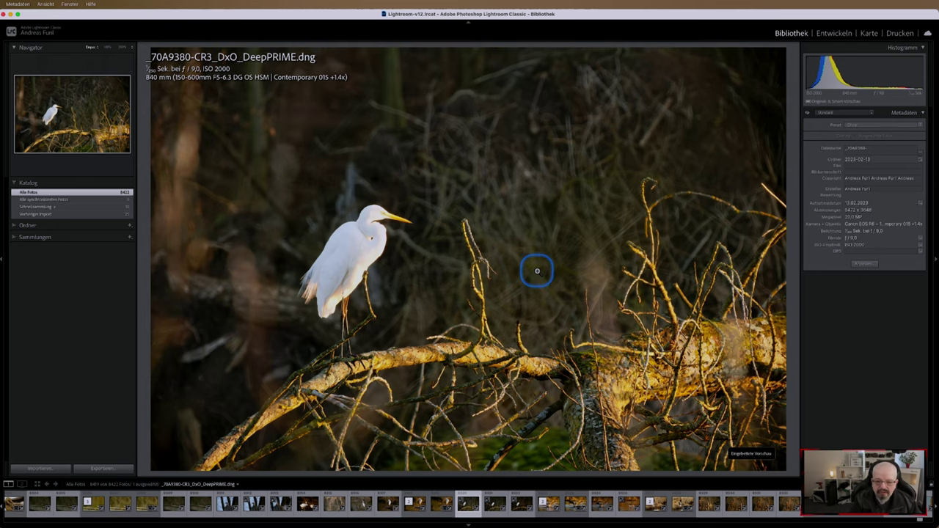
Advance to _70A9395-CR3_DxO_DeepPRIME.dng, check it at 1:1, and bring it into Develop
{"action": "key", "text": "Right"}
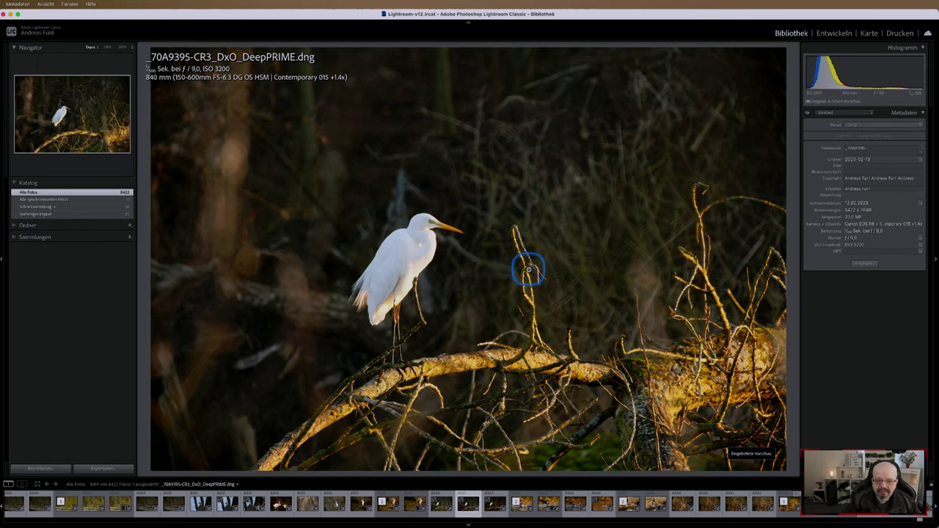
{"action": "left_click", "coordinate": [432, 232]}
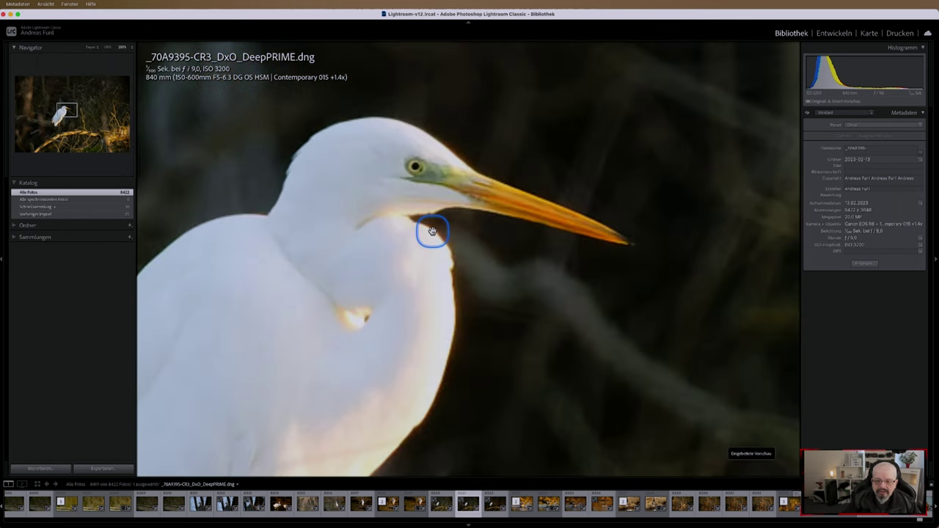
{"action": "left_click", "coordinate": [433, 232]}
{"action": "left_click", "coordinate": [841, 35]}
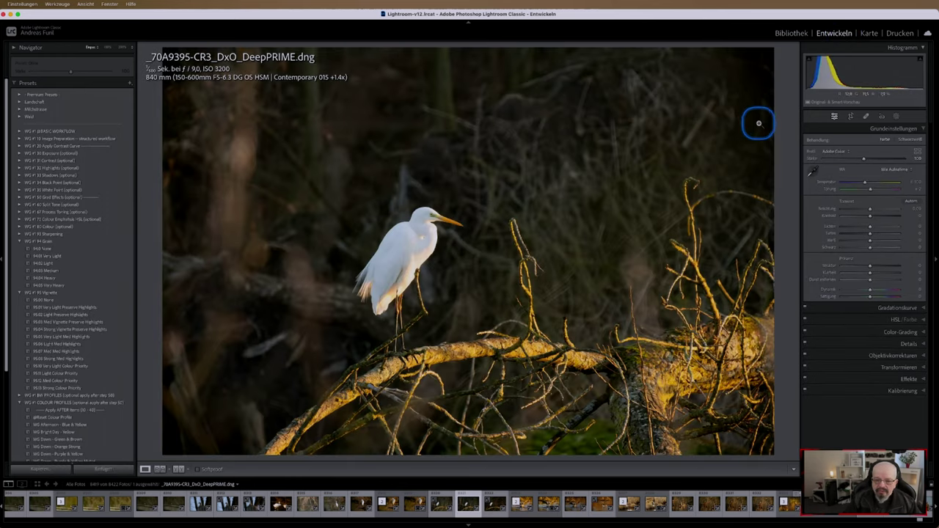
Apply the 27.OOPS - I Overexposed profile from the 6 OOPS PACK group
{"action": "left_click", "coordinate": [918, 153]}
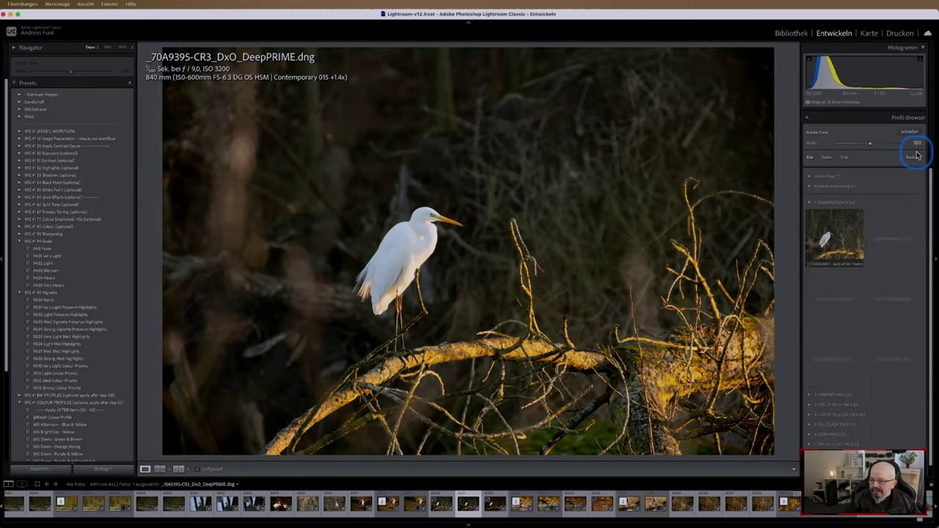
{"action": "left_click", "coordinate": [810, 205]}
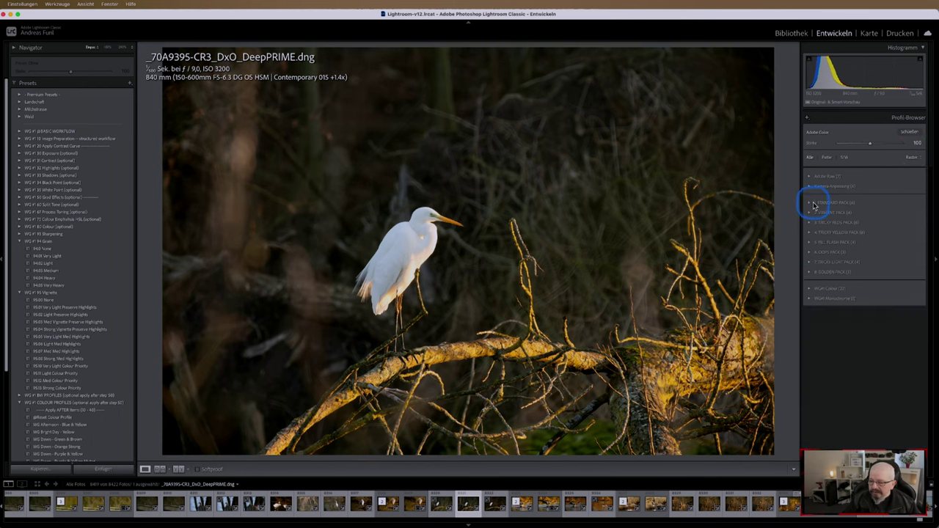
{"action": "left_click", "coordinate": [810, 253]}
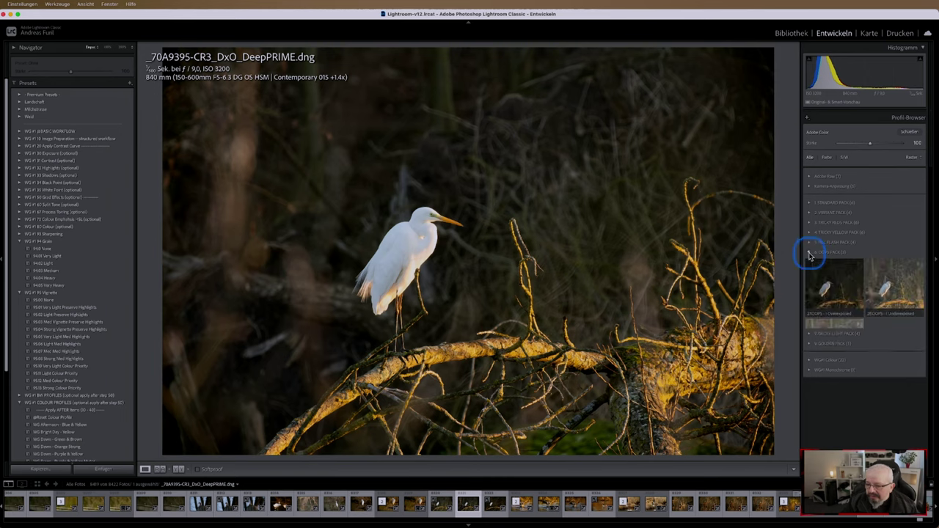
{"action": "left_click", "coordinate": [833, 291]}
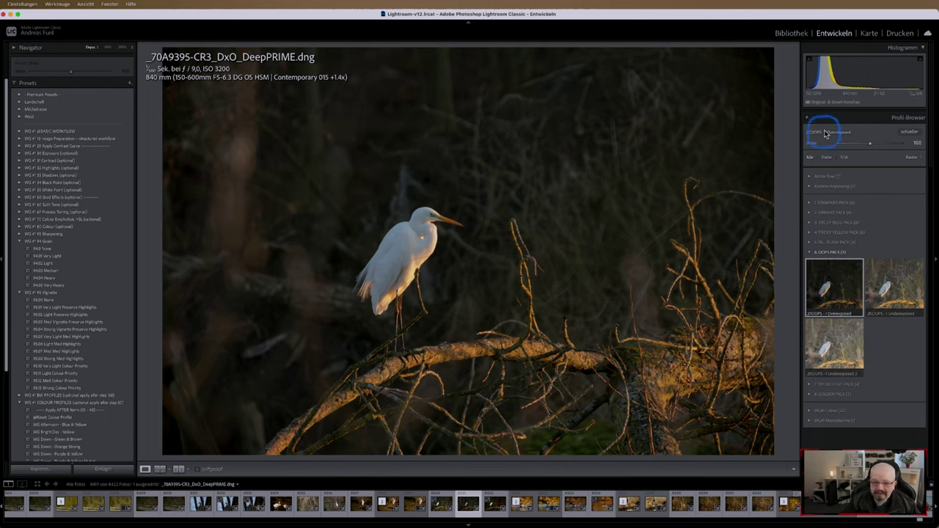
{"action": "left_click", "coordinate": [910, 132]}
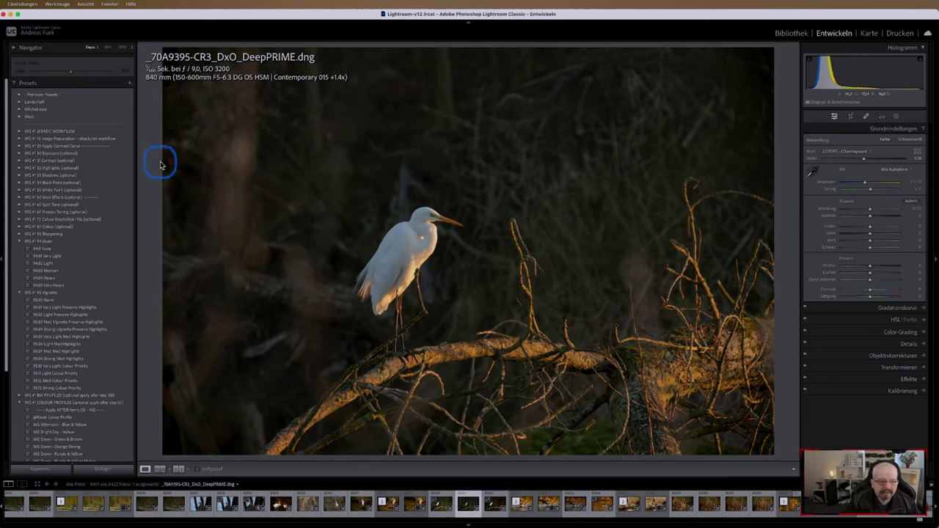
Try the WG #1 100 and 101 exposure presets, ending on 102 Flatten Colours
{"action": "left_click", "coordinate": [19, 132]}
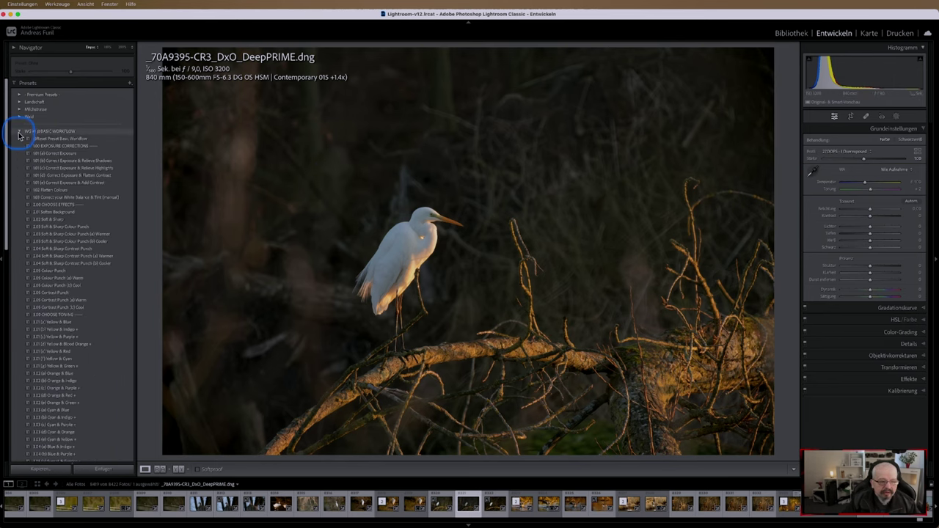
{"action": "left_click", "coordinate": [70, 147]}
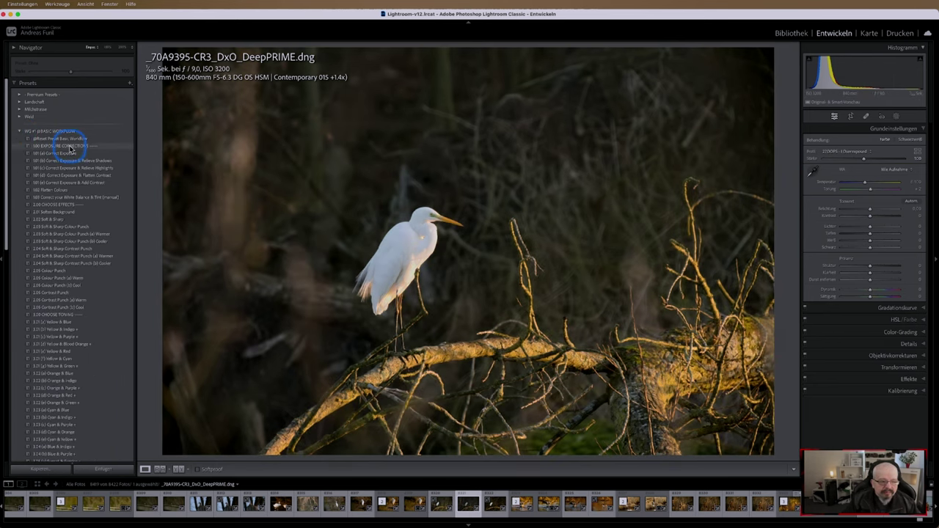
{"action": "left_click", "coordinate": [70, 147]}
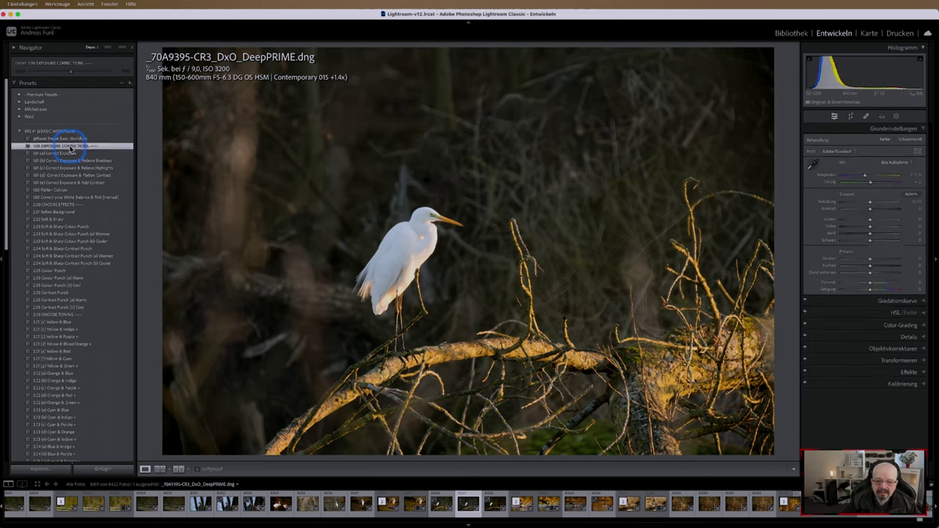
{"action": "left_click", "coordinate": [67, 153]}
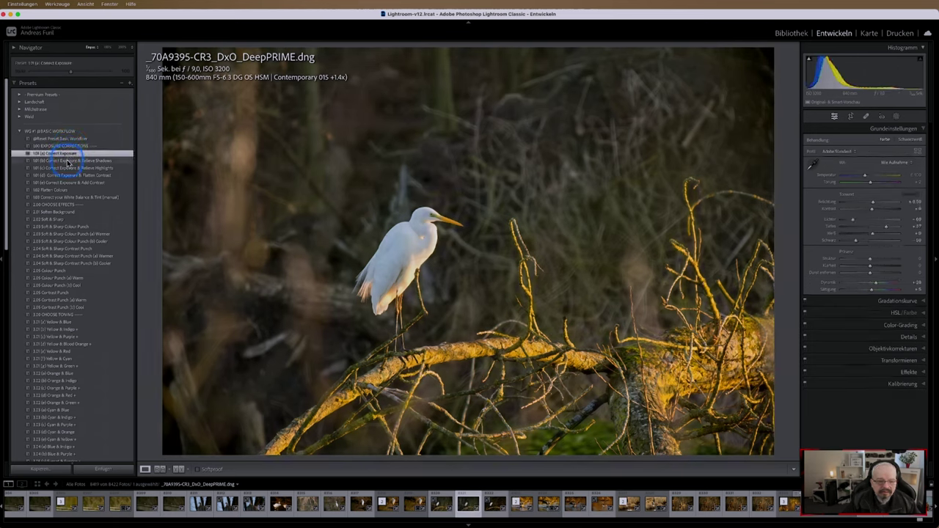
{"action": "left_click", "coordinate": [68, 161]}
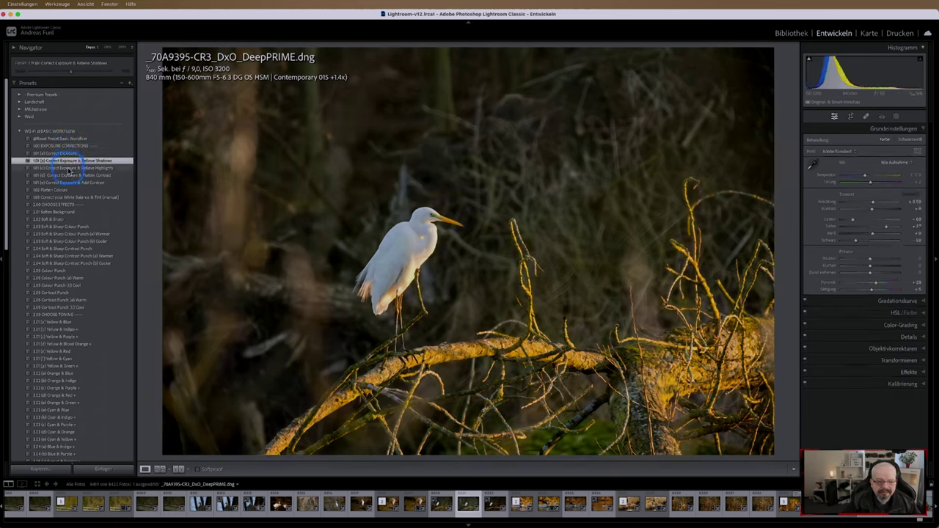
{"action": "left_click", "coordinate": [68, 168]}
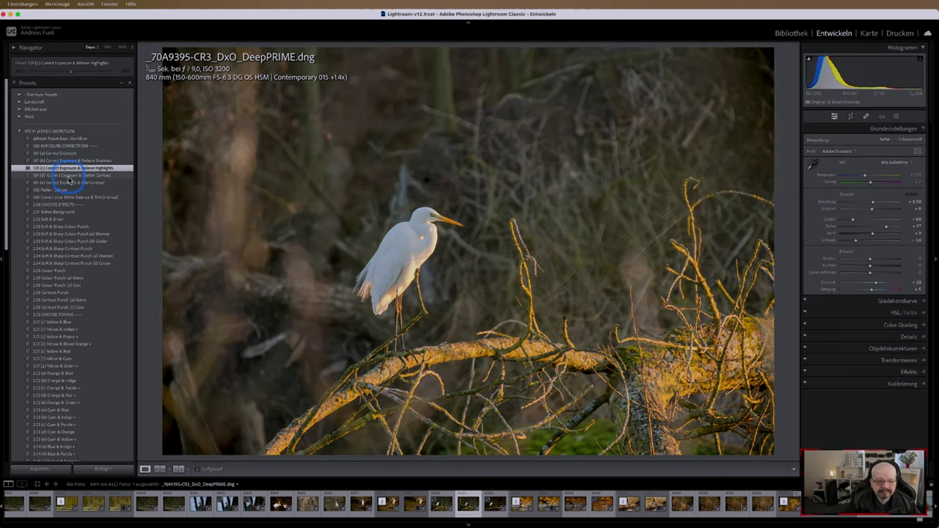
{"action": "left_click", "coordinate": [68, 176]}
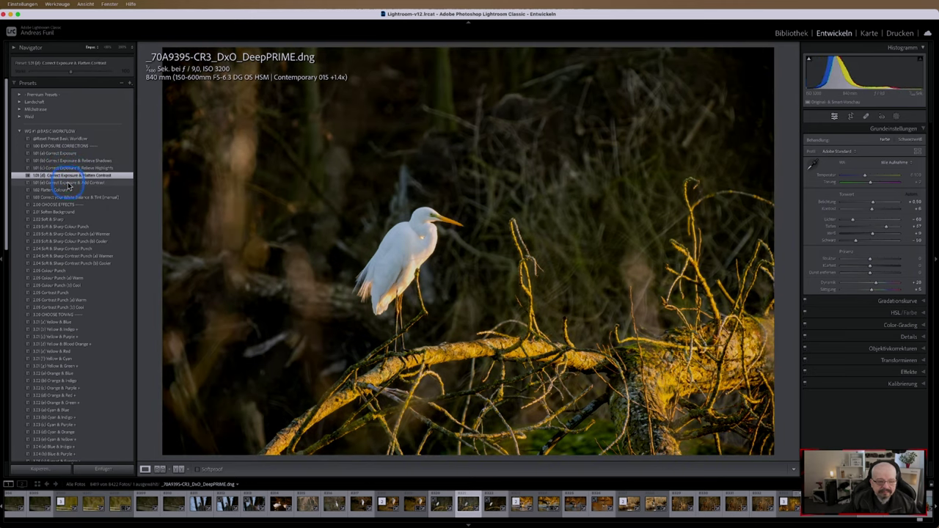
{"action": "left_click", "coordinate": [68, 183]}
{"action": "left_click", "coordinate": [64, 190]}
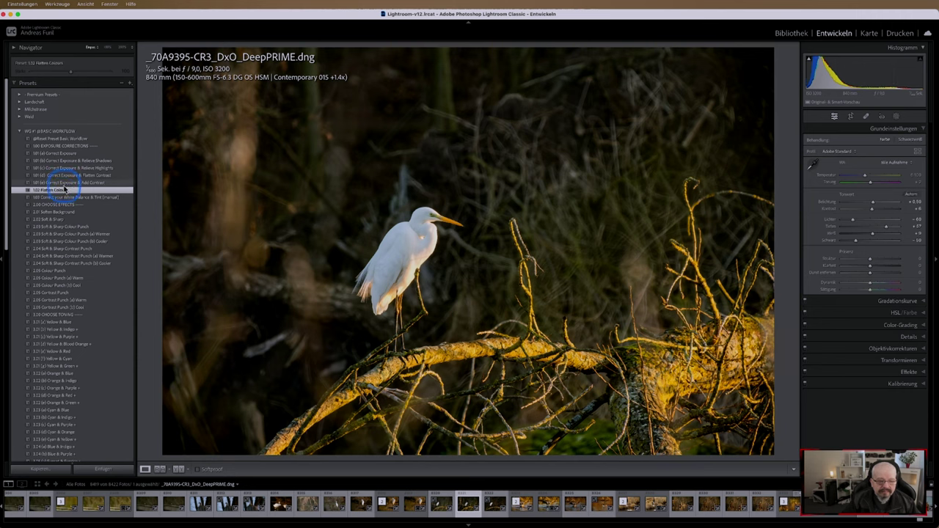
Apply the 2.03 Soft & Sharp Colour Punch (b) Cooler preset
{"action": "left_click", "coordinate": [66, 205]}
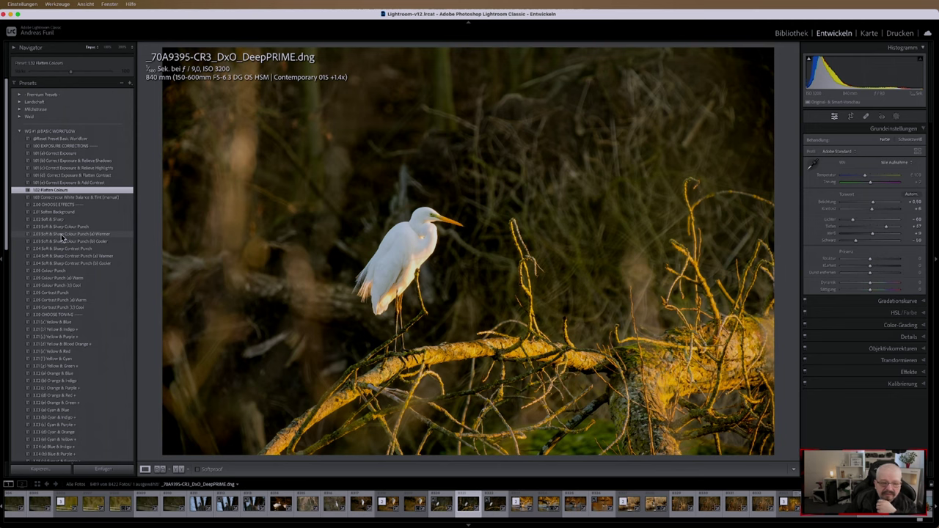
{"action": "left_click", "coordinate": [62, 242]}
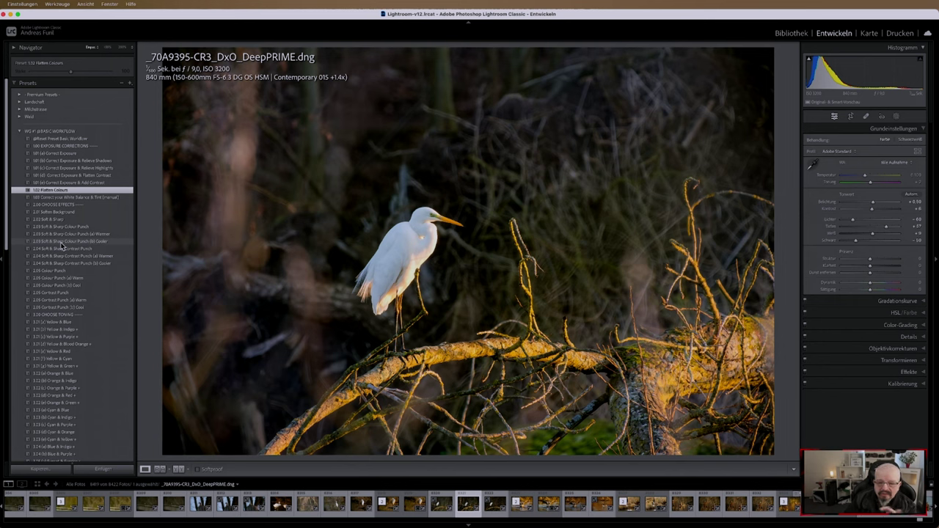
{"action": "left_click", "coordinate": [63, 242]}
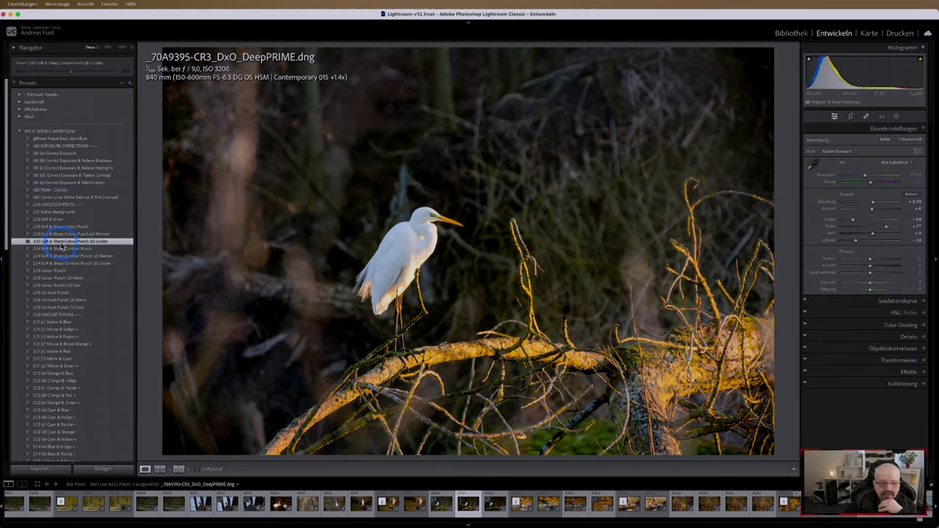
{"action": "left_click", "coordinate": [21, 132]}
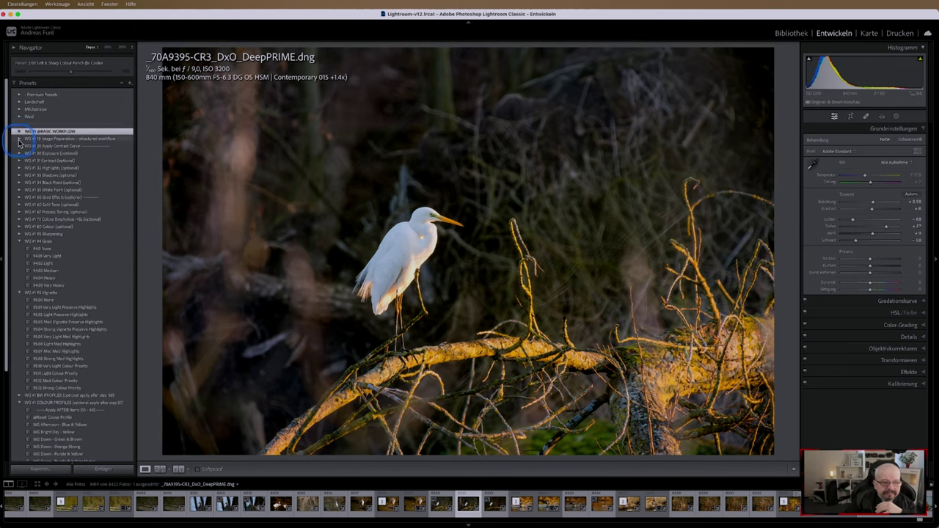
Apply Crop Tightly Around Subject, then tighten the crop with the egret placed left
{"action": "left_click", "coordinate": [20, 144]}
{"action": "left_click", "coordinate": [35, 145]}
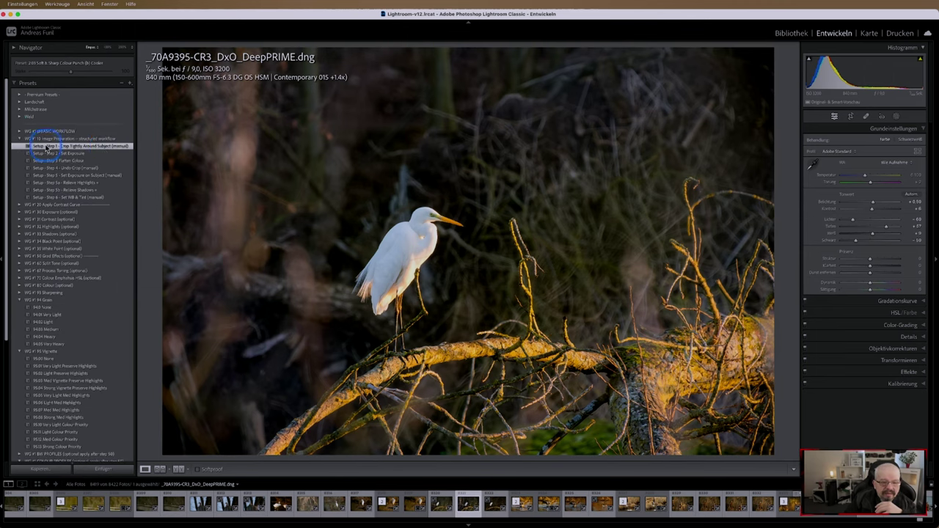
{"action": "left_click", "coordinate": [850, 115]}
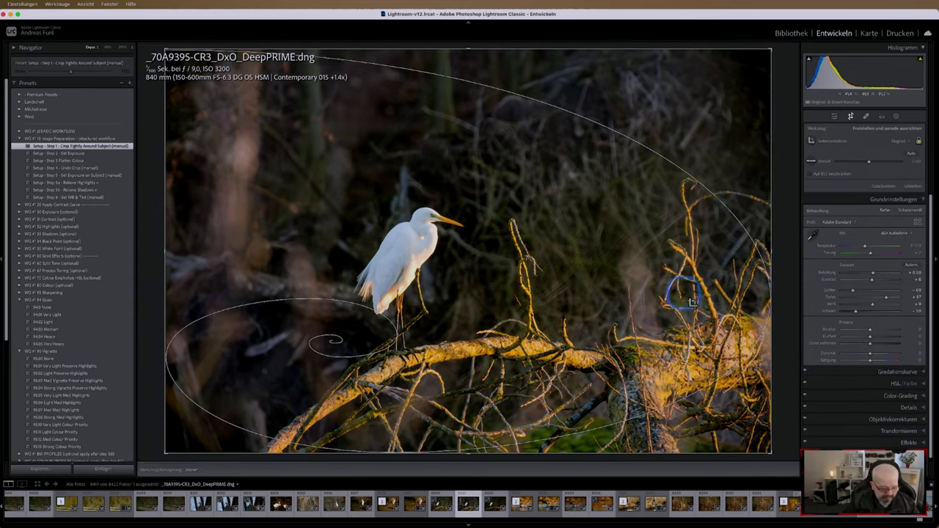
{"action": "mouse_move", "coordinate": [768, 439]}
{"action": "left_mouse_down"}
{"action": "mouse_move", "coordinate": [763, 445]}
{"action": "mouse_move", "coordinate": [720, 413]}
{"action": "left_mouse_up"}
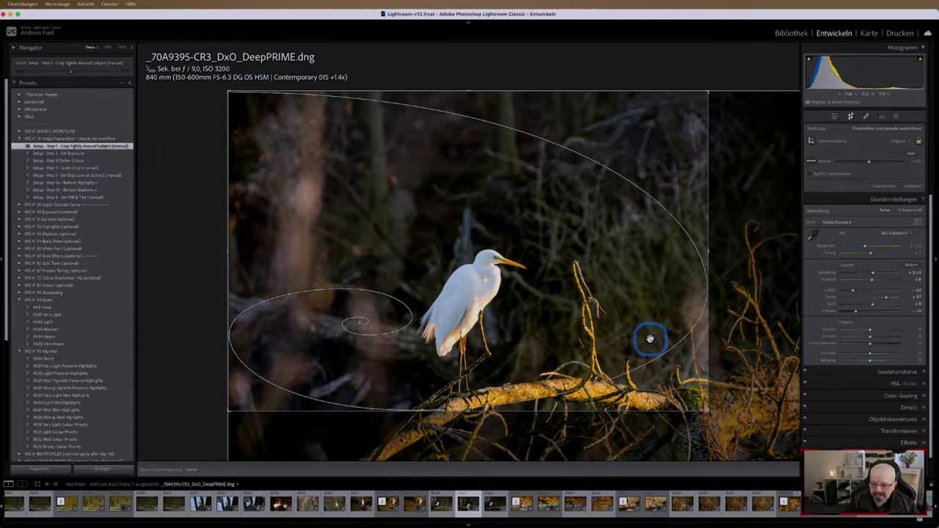
{"action": "left_click_drag", "start_coordinate": [650, 339], "coordinate": [585, 330]}
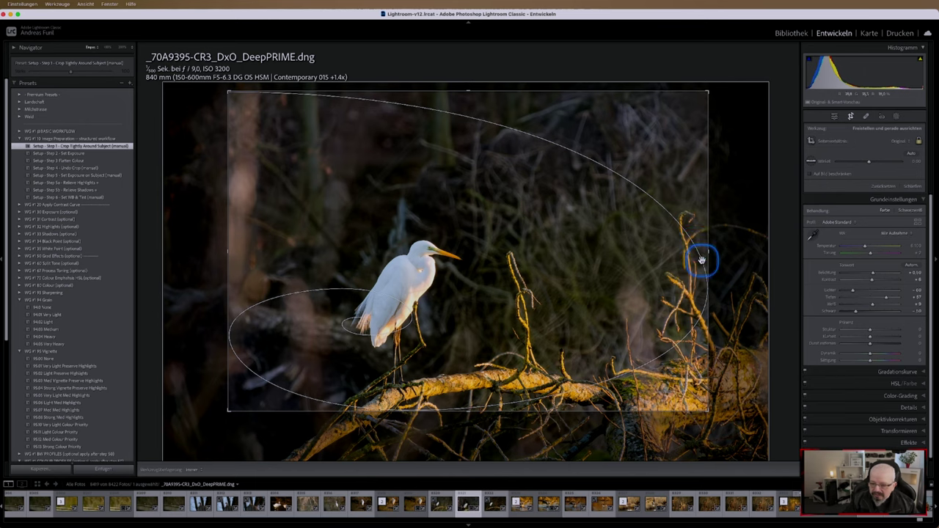
{"action": "left_click_drag", "start_coordinate": [707, 252], "coordinate": [687, 250]}
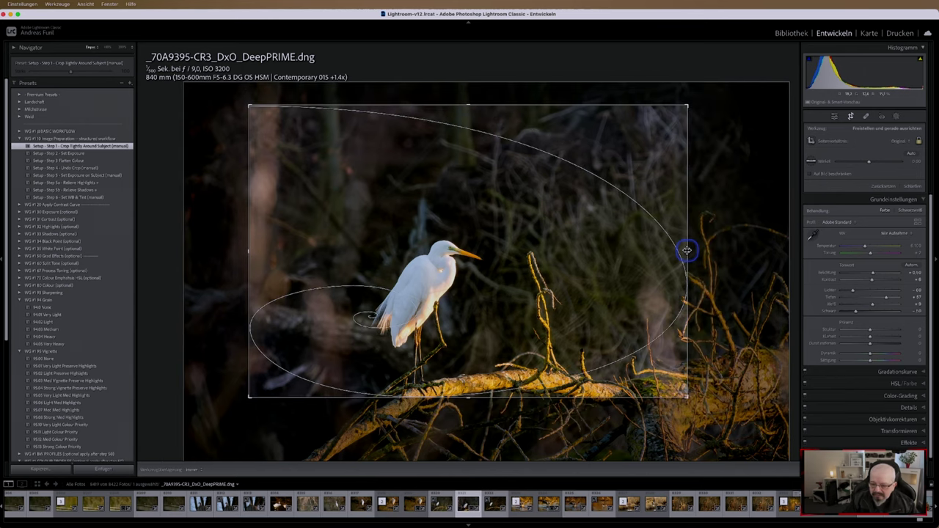
{"action": "left_click_drag", "start_coordinate": [646, 266], "coordinate": [643, 257]}
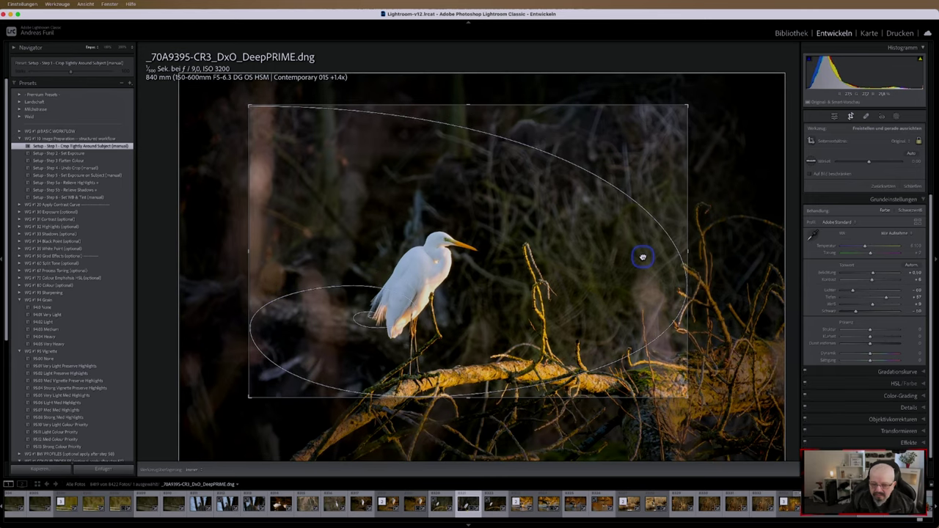
{"action": "left_click", "coordinate": [643, 257]}
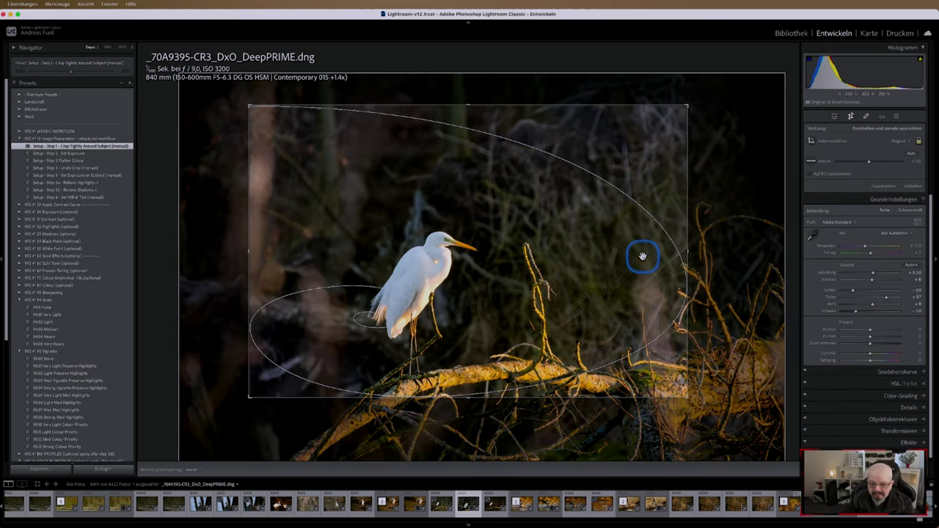
{"action": "left_click", "coordinate": [700, 248]}
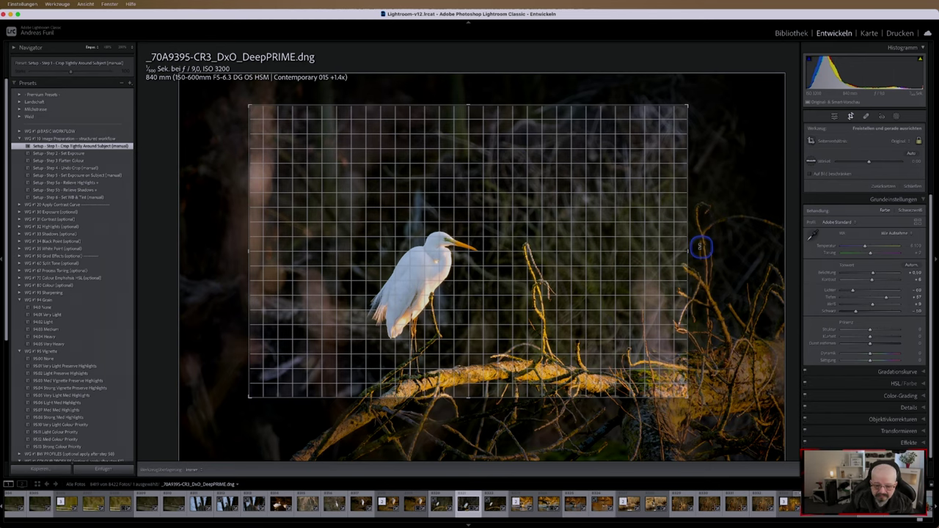
{"action": "key", "text": "Return"}
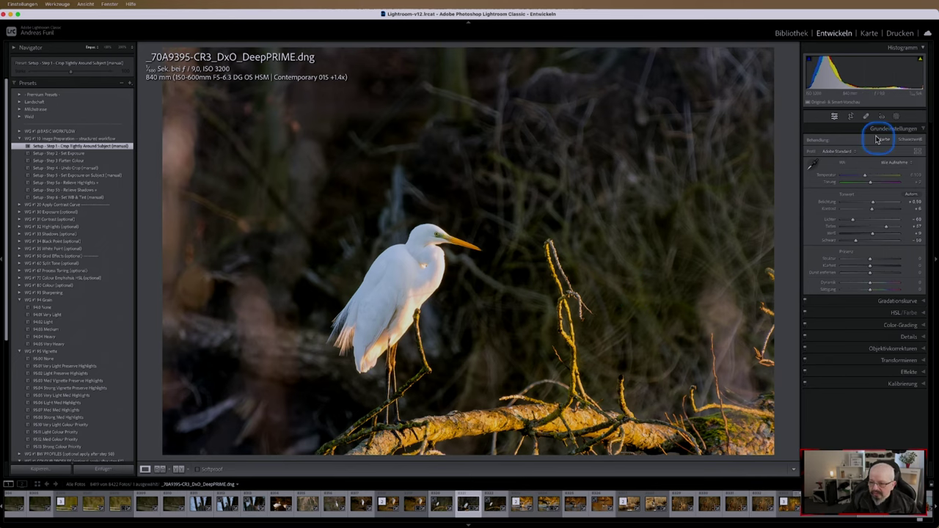
Nudge the egret within the crop, then apply Step 3 Flatten Colour and Step 5 Set Exposure on Subject
{"action": "left_click", "coordinate": [849, 117]}
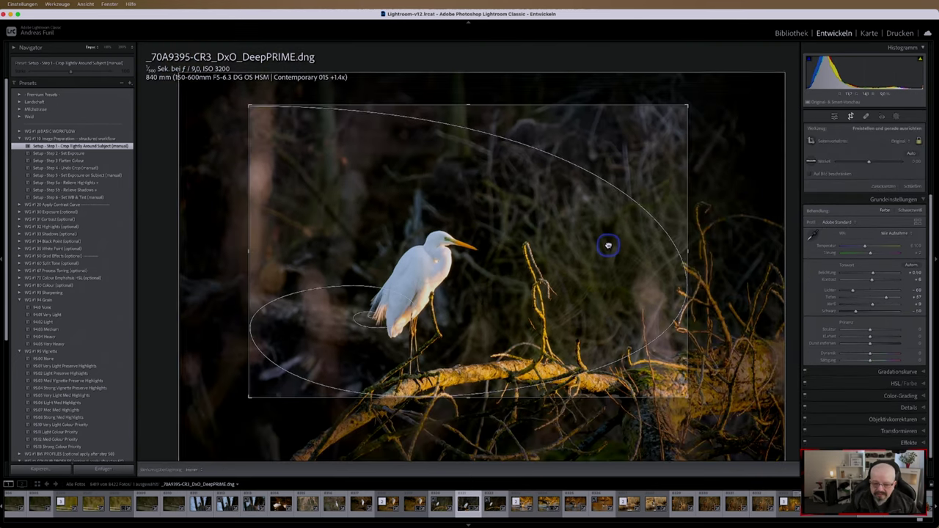
{"action": "left_click_drag", "start_coordinate": [606, 244], "coordinate": [609, 239]}
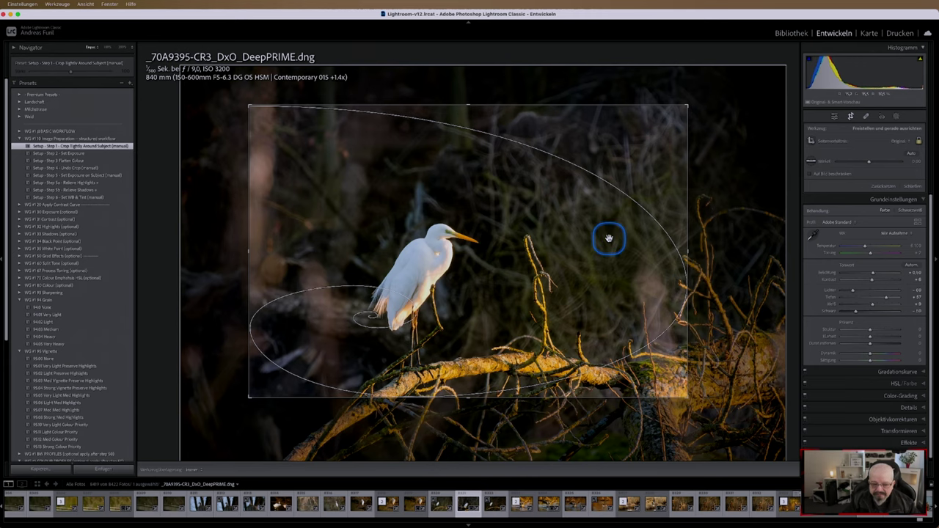
{"action": "key", "text": "Return"}
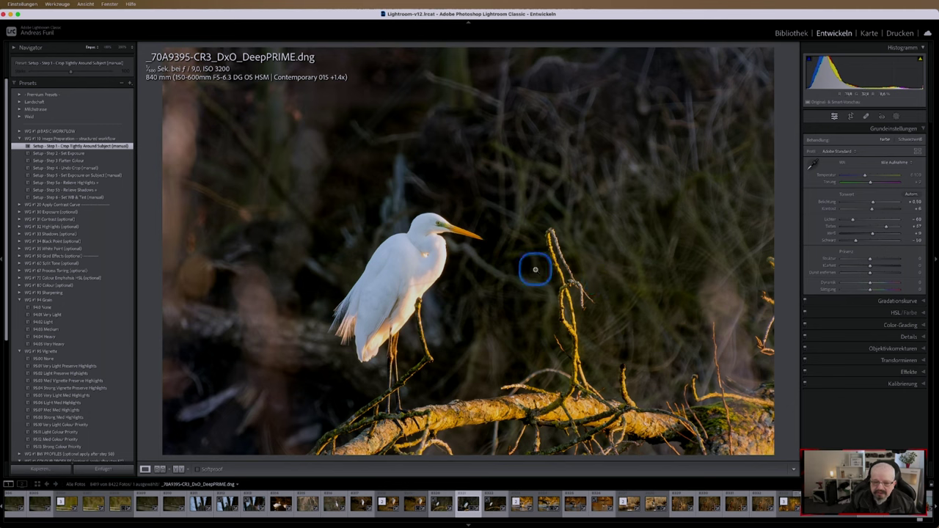
{"action": "left_click", "coordinate": [84, 160]}
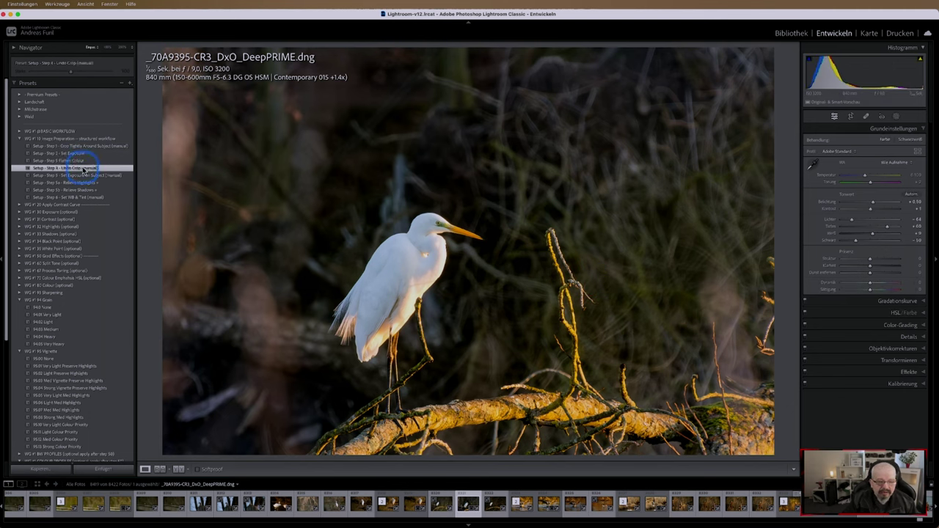
{"action": "left_click", "coordinate": [103, 176]}
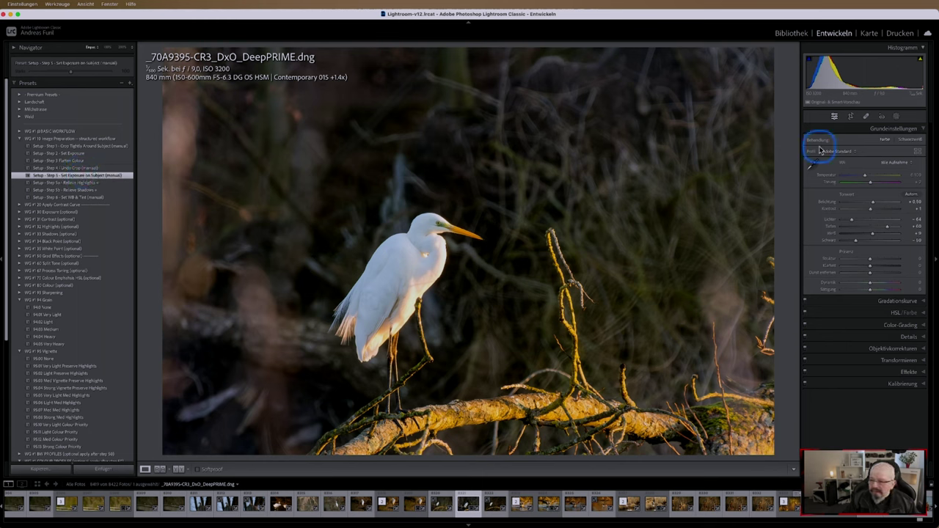
Create a new Select Subject mask on the egret
{"action": "key", "text": "shift+w"}
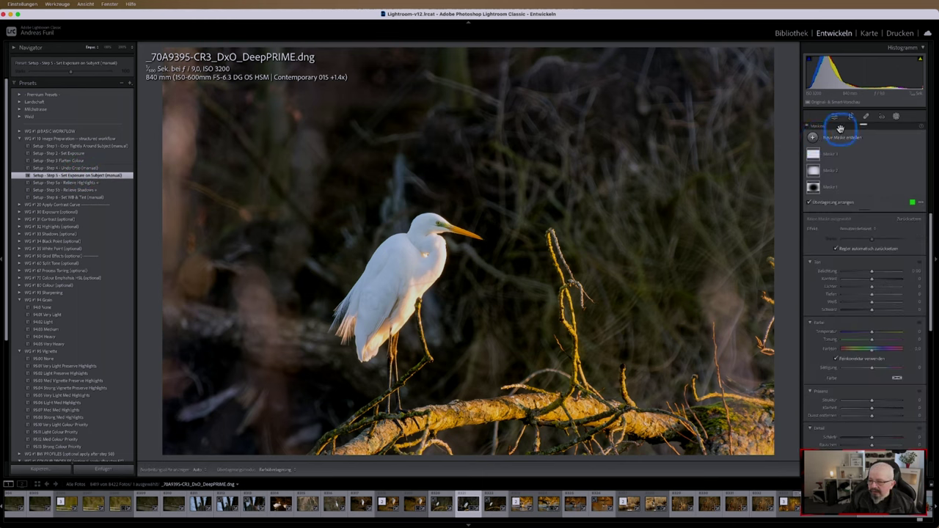
{"action": "left_click", "coordinate": [812, 137]}
{"action": "left_click", "coordinate": [834, 152]}
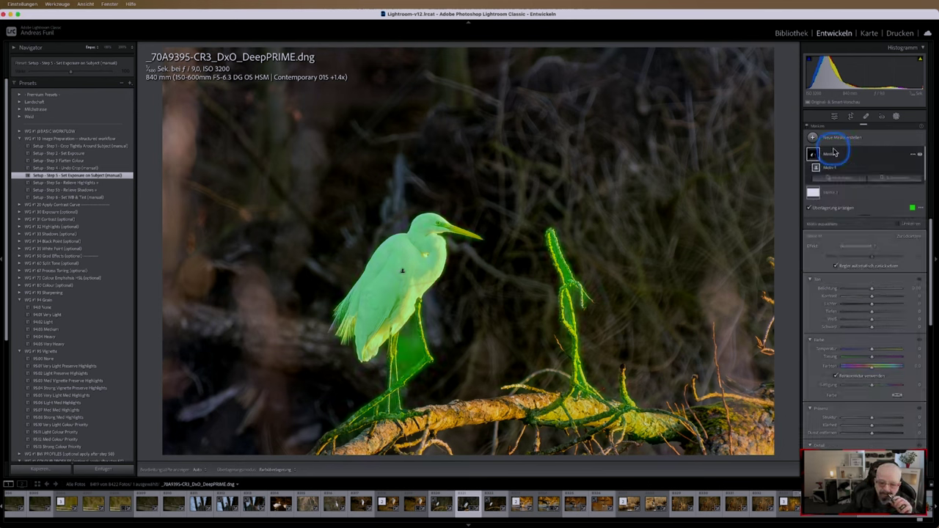
Subtract the twigs beside the legs and below the heron with a brush
{"action": "left_click", "coordinate": [897, 177]}
{"action": "left_click", "coordinate": [881, 250]}
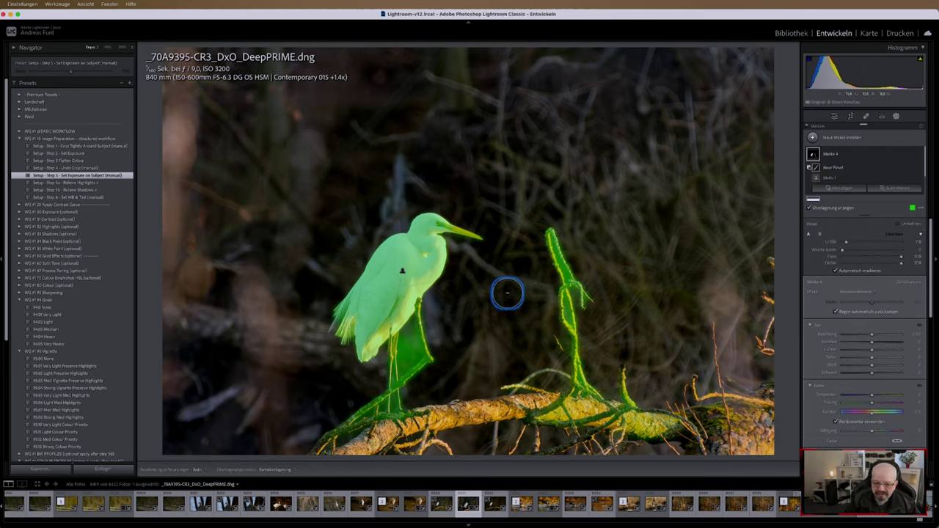
{"action": "scroll", "coordinate": [502, 296], "scroll_direction": "down", "scroll_amount": 1}
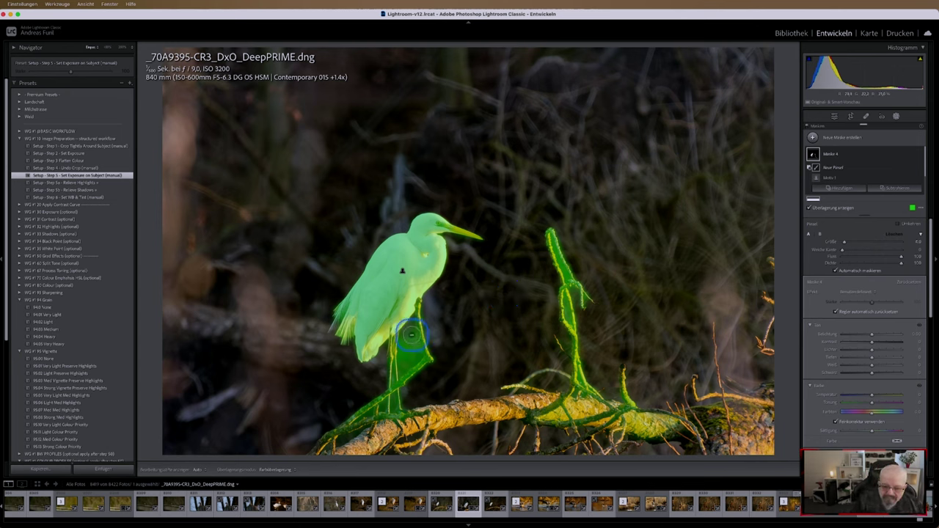
{"action": "left_click_drag", "start_coordinate": [410, 331], "coordinate": [404, 369]}
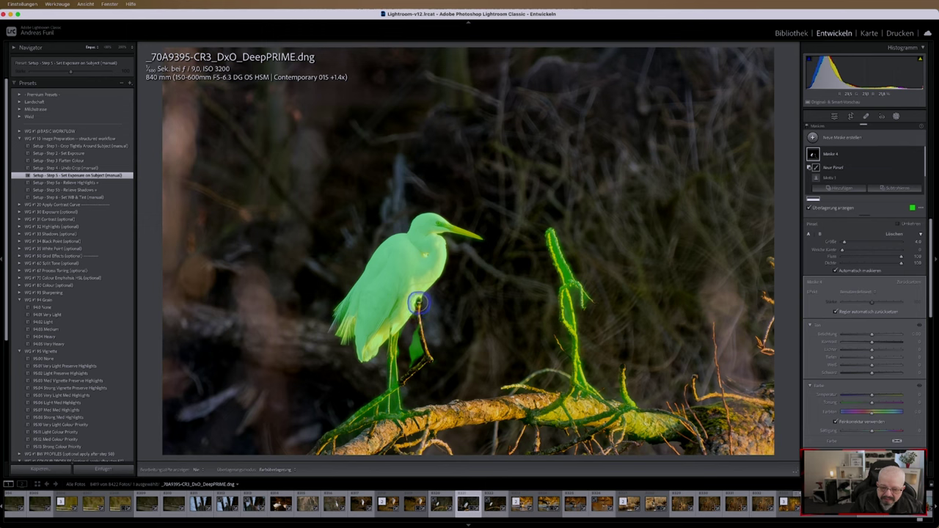
{"action": "mouse_move", "coordinate": [417, 303]}
{"action": "left_mouse_down"}
{"action": "mouse_move", "coordinate": [415, 421]}
{"action": "mouse_move", "coordinate": [384, 417]}
{"action": "mouse_move", "coordinate": [378, 400]}
{"action": "mouse_move", "coordinate": [344, 427]}
{"action": "mouse_move", "coordinate": [373, 417]}
{"action": "mouse_move", "coordinate": [365, 410]}
{"action": "left_mouse_up"}
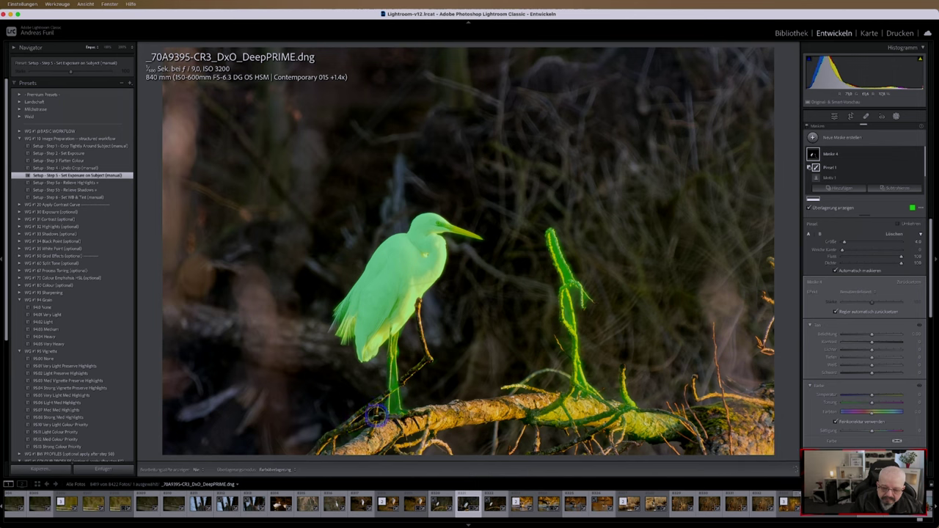
Brush the tall plant stem out of the mask and clean its edge along the leg
{"action": "left_click_drag", "start_coordinate": [555, 253], "coordinate": [556, 243]}
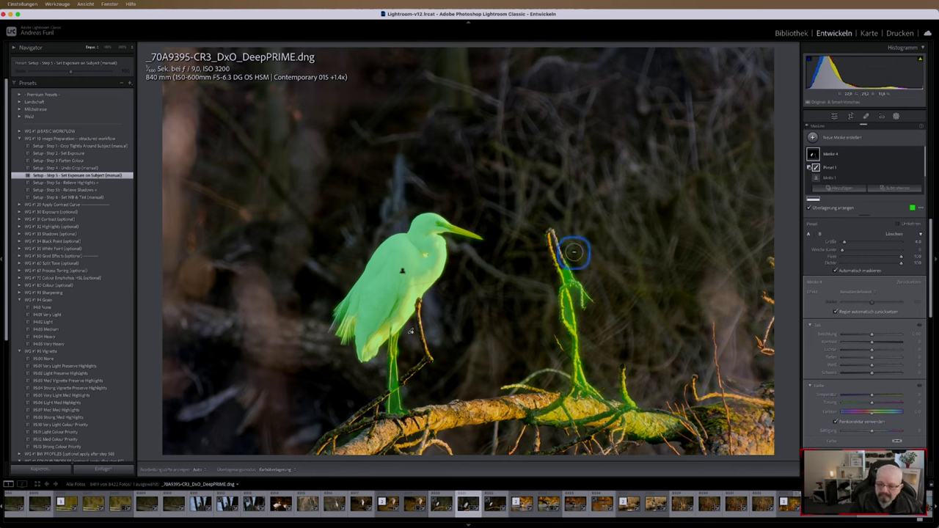
{"action": "mouse_move", "coordinate": [588, 257]}
{"action": "left_mouse_down"}
{"action": "mouse_move", "coordinate": [556, 258]}
{"action": "mouse_move", "coordinate": [572, 336]}
{"action": "mouse_move", "coordinate": [564, 383]}
{"action": "mouse_move", "coordinate": [570, 371]}
{"action": "mouse_move", "coordinate": [601, 389]}
{"action": "mouse_move", "coordinate": [607, 422]}
{"action": "mouse_move", "coordinate": [545, 404]}
{"action": "mouse_move", "coordinate": [561, 422]}
{"action": "mouse_move", "coordinate": [631, 420]}
{"action": "mouse_move", "coordinate": [643, 407]}
{"action": "mouse_move", "coordinate": [584, 401]}
{"action": "mouse_move", "coordinate": [591, 381]}
{"action": "mouse_move", "coordinate": [624, 421]}
{"action": "mouse_move", "coordinate": [657, 439]}
{"action": "mouse_move", "coordinate": [733, 403]}
{"action": "left_mouse_up"}
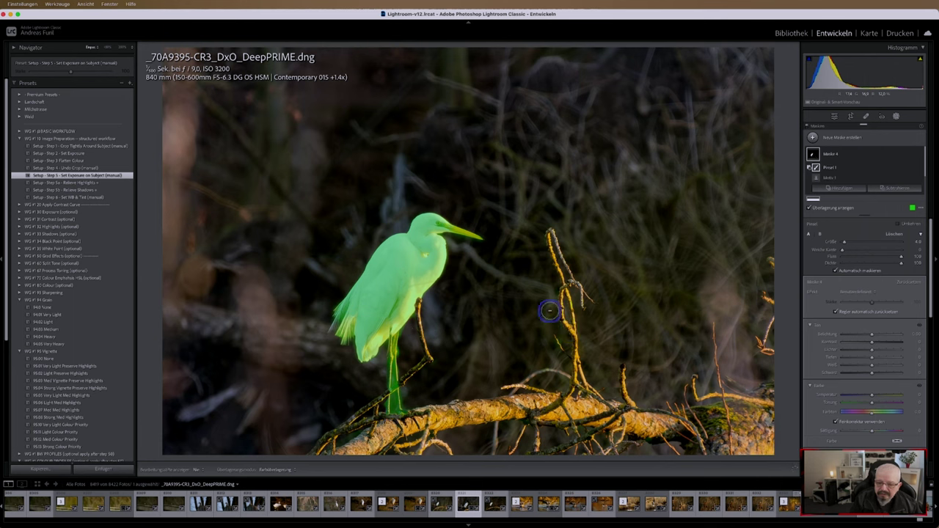
{"action": "key", "text": "h"}
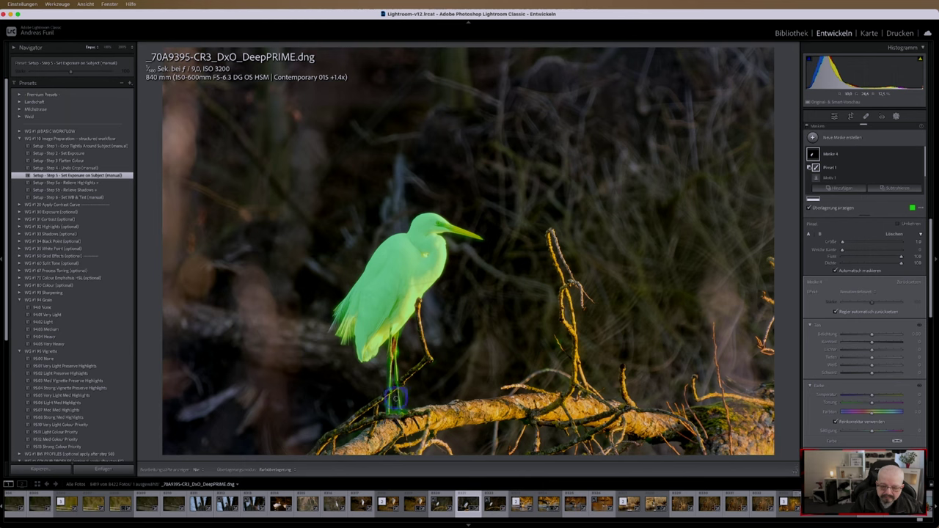
{"action": "left_click_drag", "start_coordinate": [396, 408], "coordinate": [408, 377]}
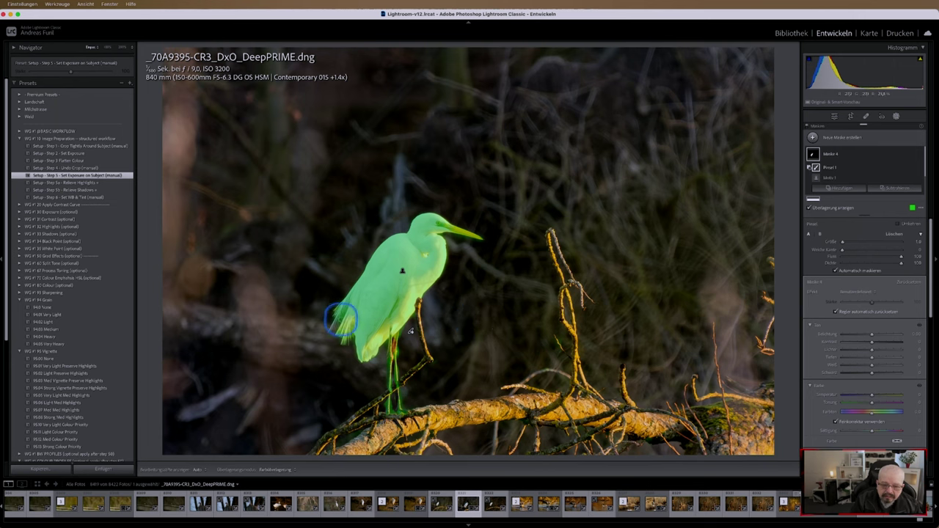
{"action": "key", "text": "h"}
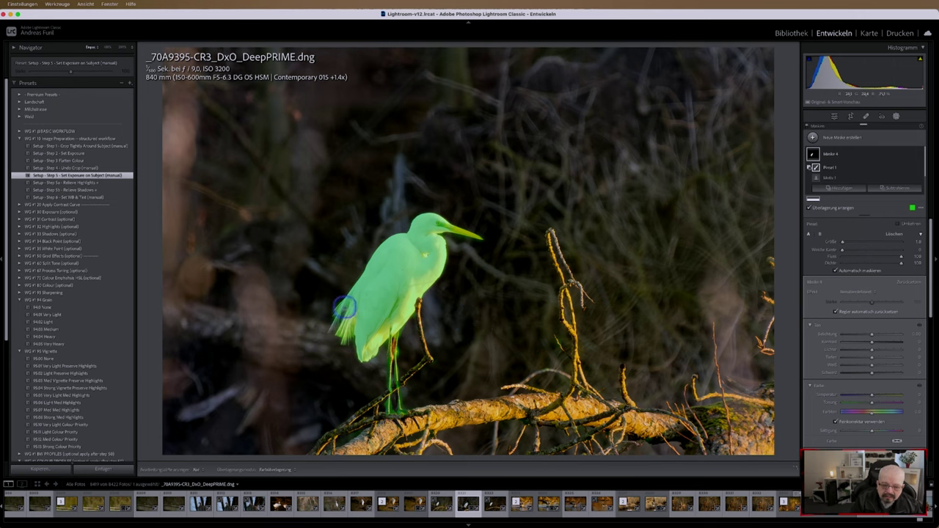
{"action": "key", "text": "h"}
{"action": "key", "text": "h"}
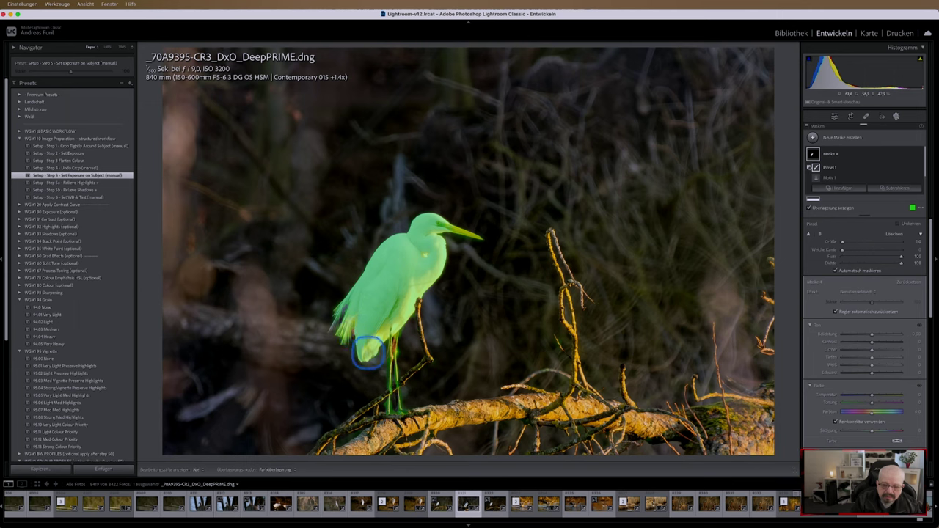
{"action": "key", "text": "h"}
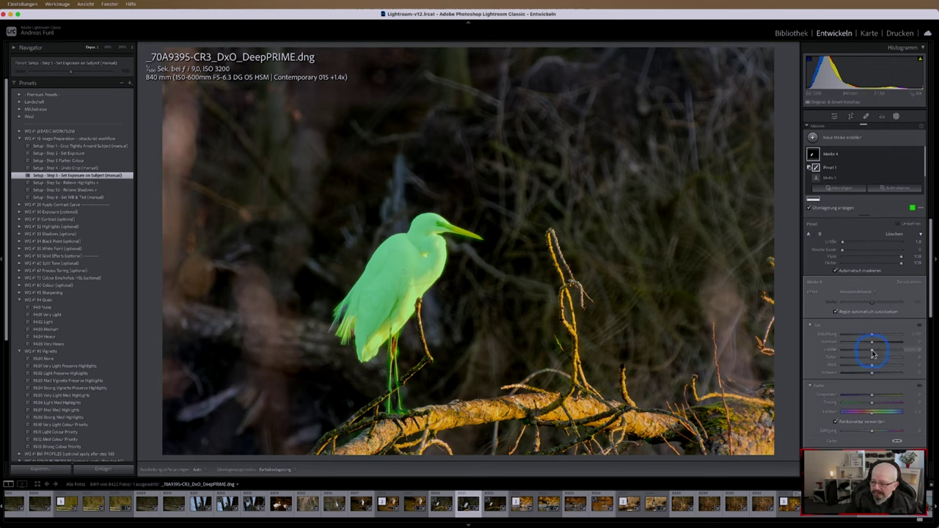
Lower the mask's Highlights slightly and raise its Shadows on the egret
{"action": "left_click_drag", "start_coordinate": [873, 353], "coordinate": [870, 353]}
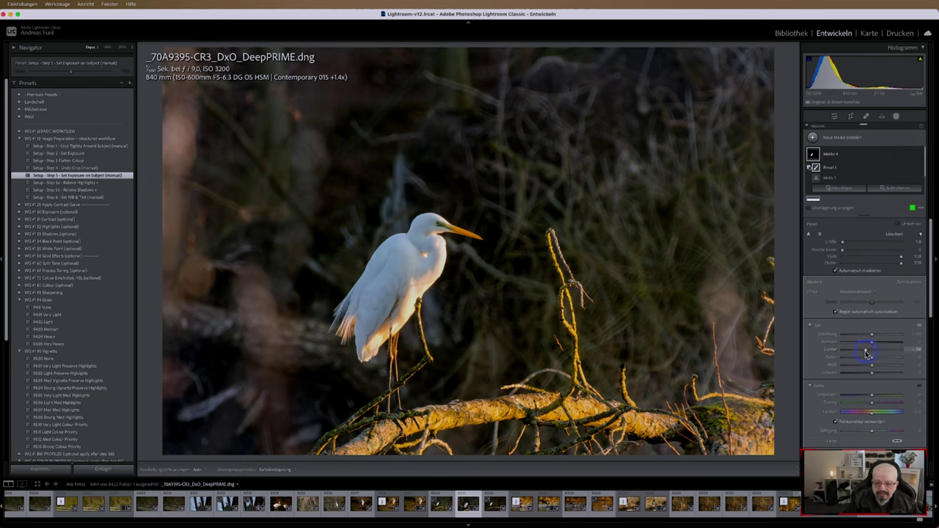
{"action": "left_click_drag", "start_coordinate": [867, 355], "coordinate": [865, 355]}
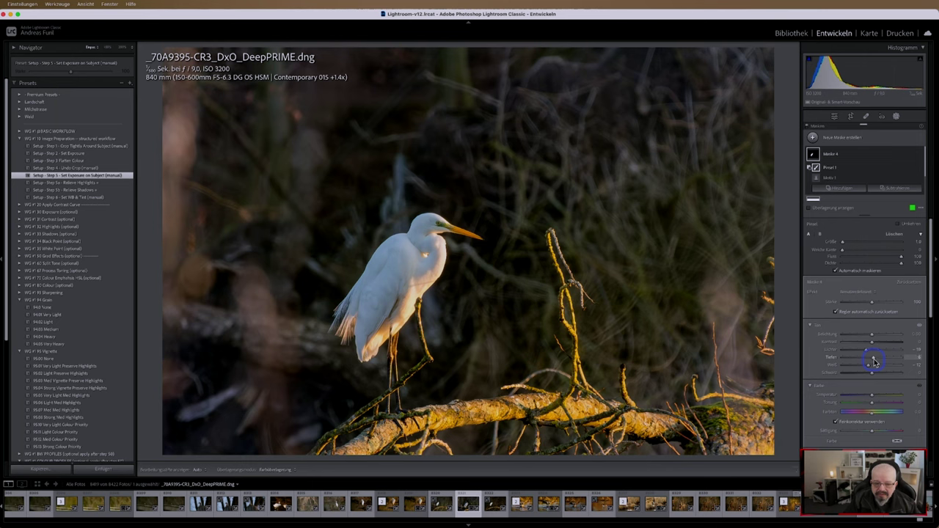
{"action": "left_click_drag", "start_coordinate": [875, 361], "coordinate": [883, 363]}
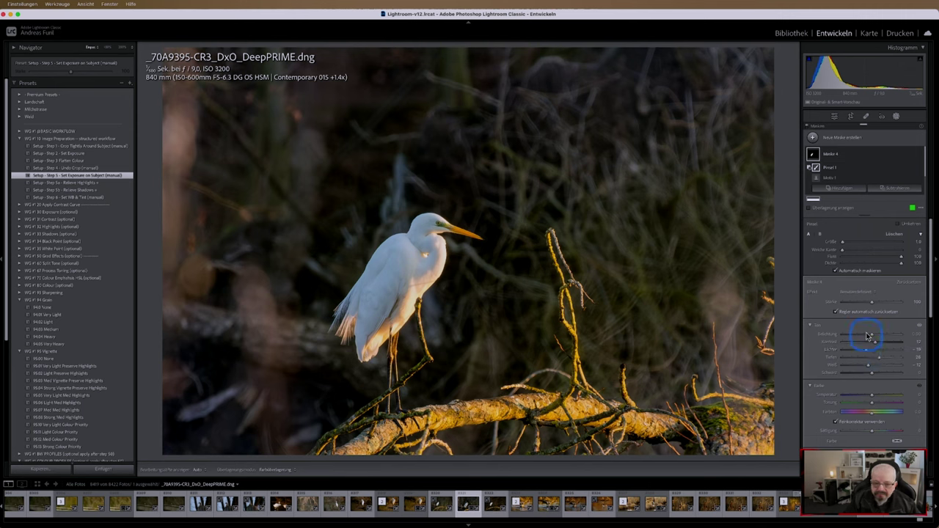
{"action": "left_click", "coordinate": [890, 188]}
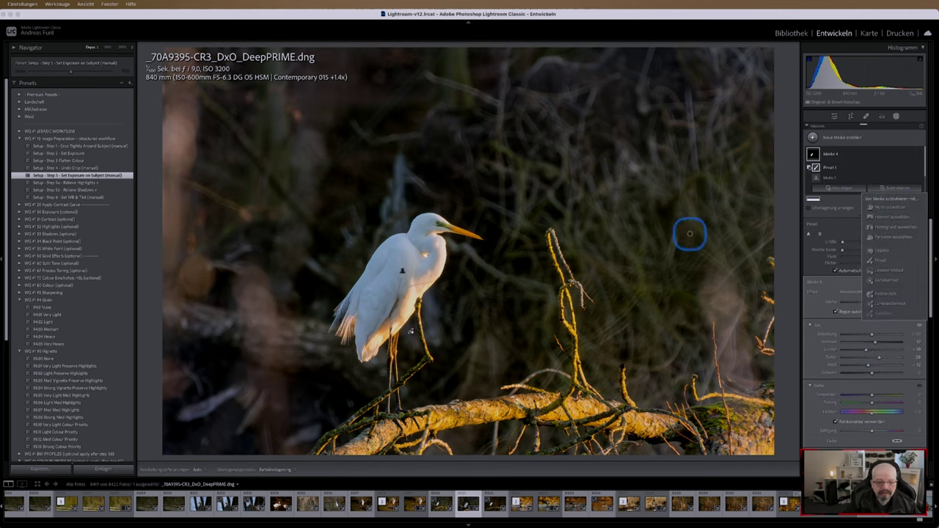
Leave Masking and apply the Step 5a Relieve Highlights and Step 5b Relieve Shadows presets
{"action": "left_click", "coordinate": [897, 156]}
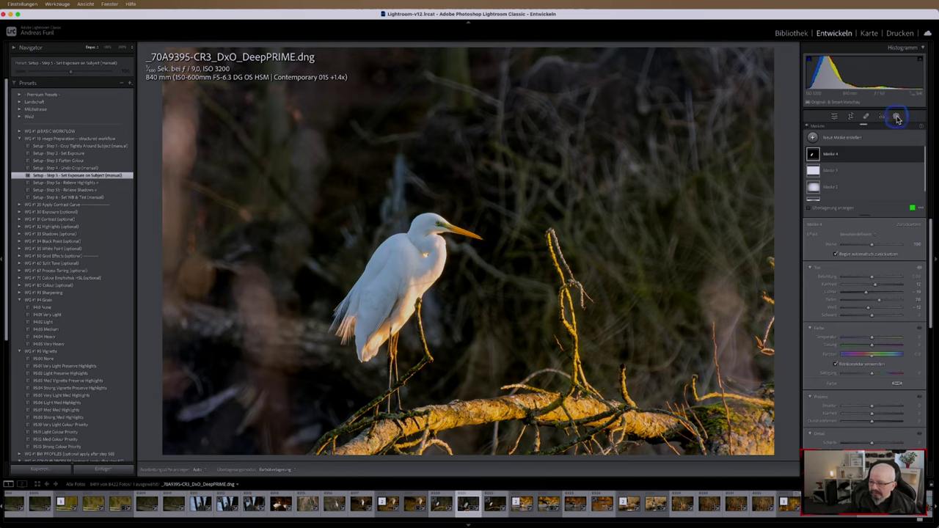
{"action": "left_click", "coordinate": [897, 119]}
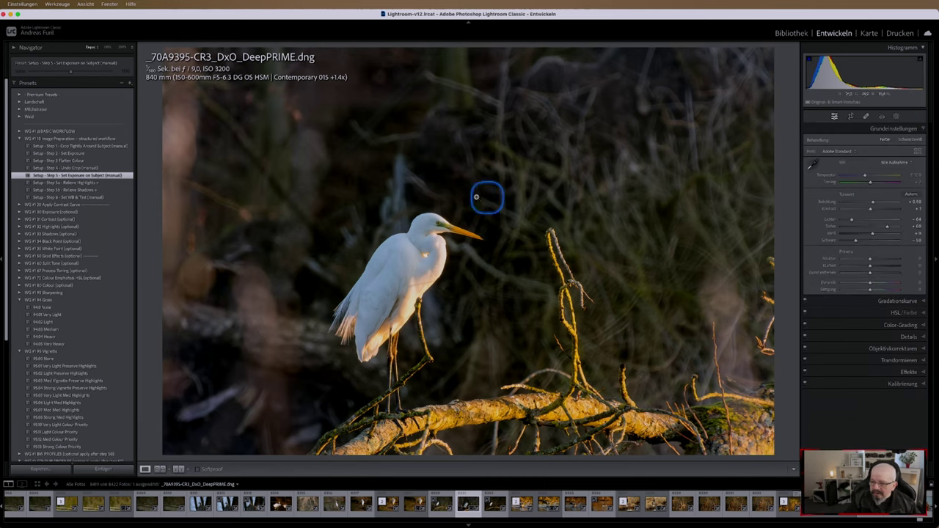
{"action": "left_click", "coordinate": [97, 183]}
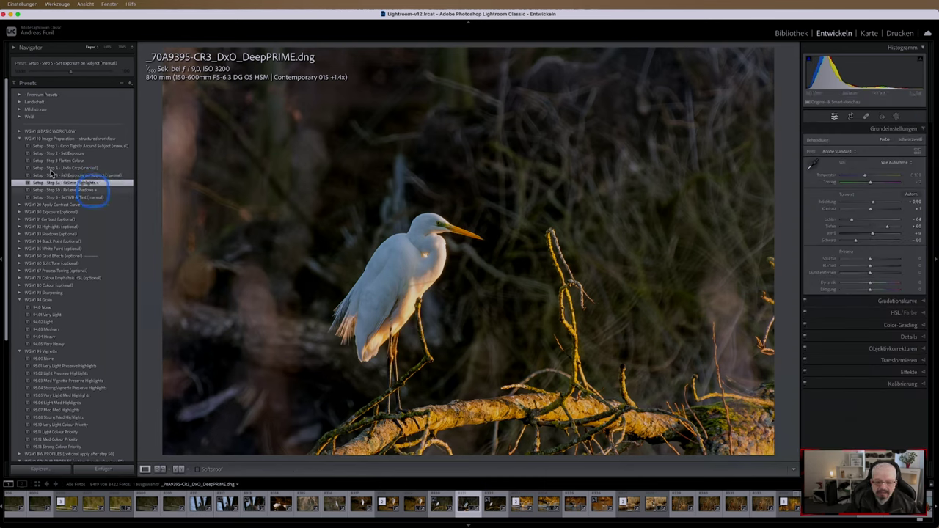
{"action": "left_click", "coordinate": [19, 139]}
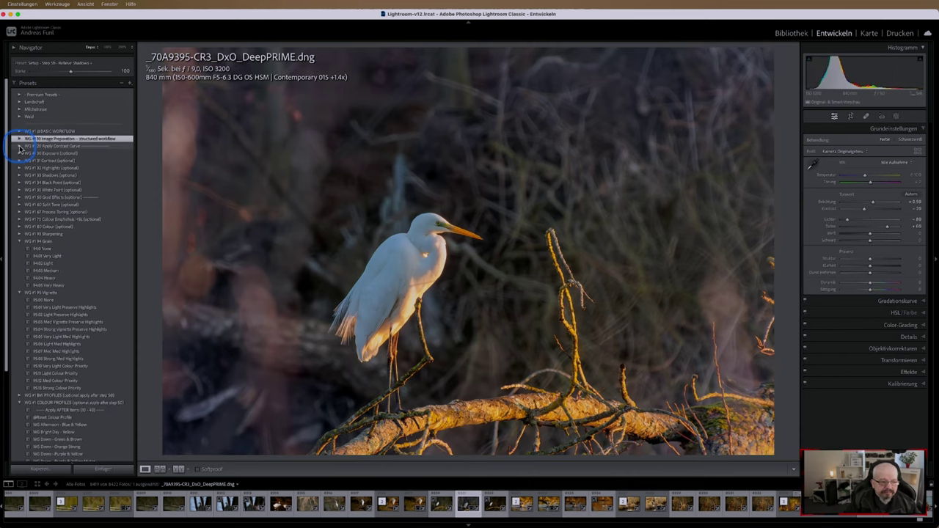
Compare WG #20 contrast curves (20:04, 20:22, 20:31, 20:43), settling on the darker-shadow 20:53 curve
{"action": "left_click", "coordinate": [20, 147]}
{"action": "left_click", "coordinate": [55, 183]}
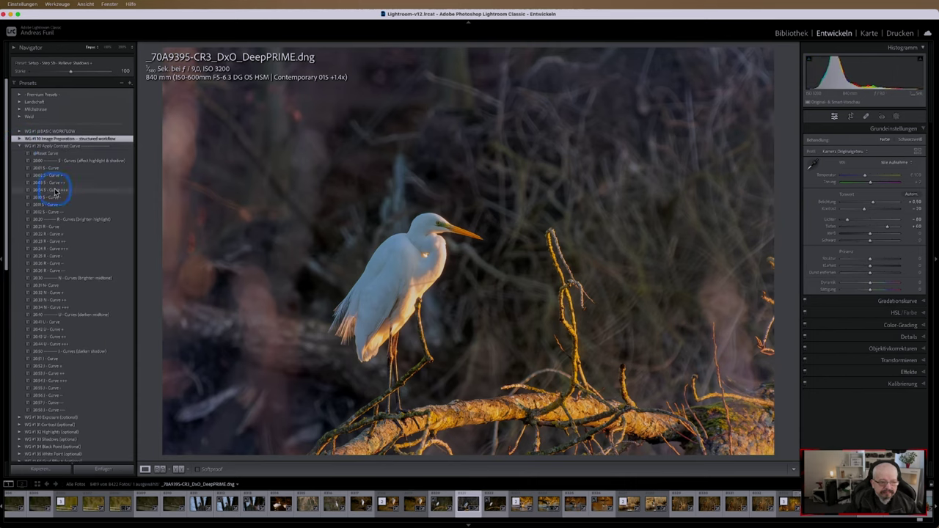
{"action": "left_click", "coordinate": [55, 190]}
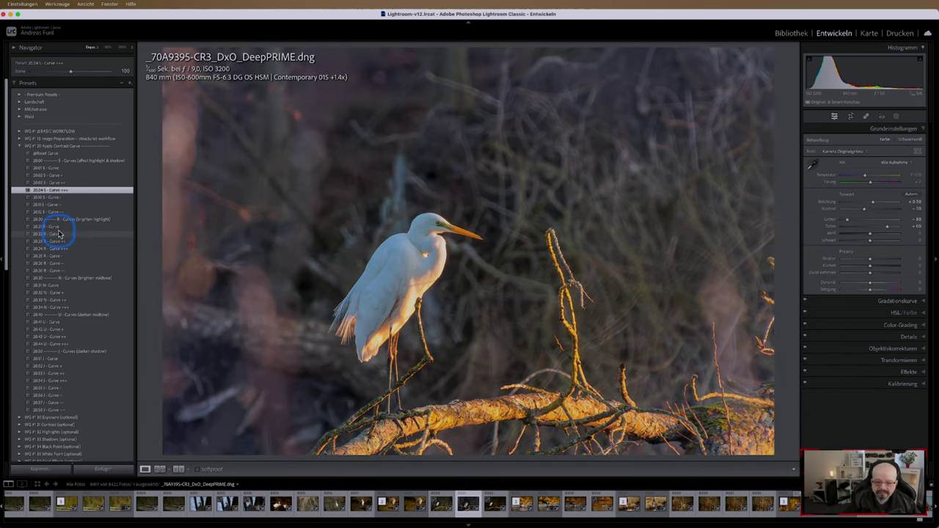
{"action": "left_click", "coordinate": [59, 233]}
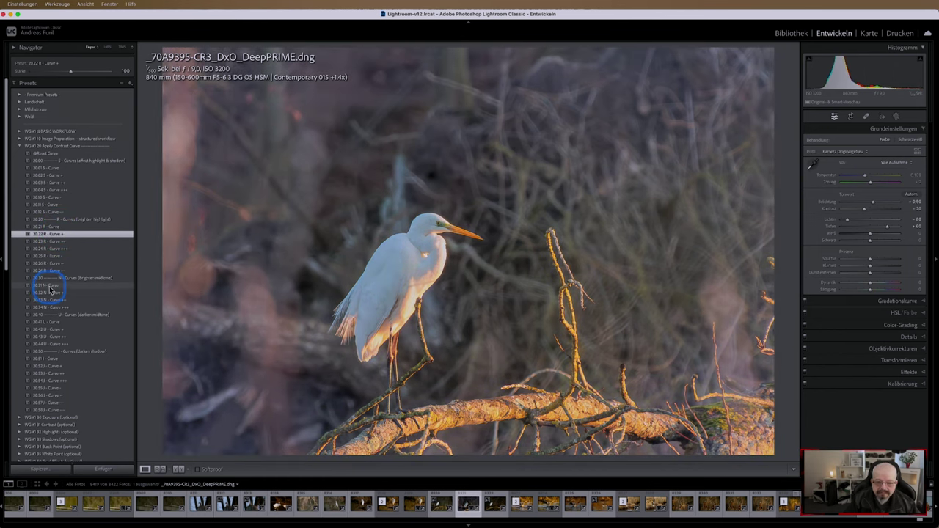
{"action": "left_click", "coordinate": [48, 285]}
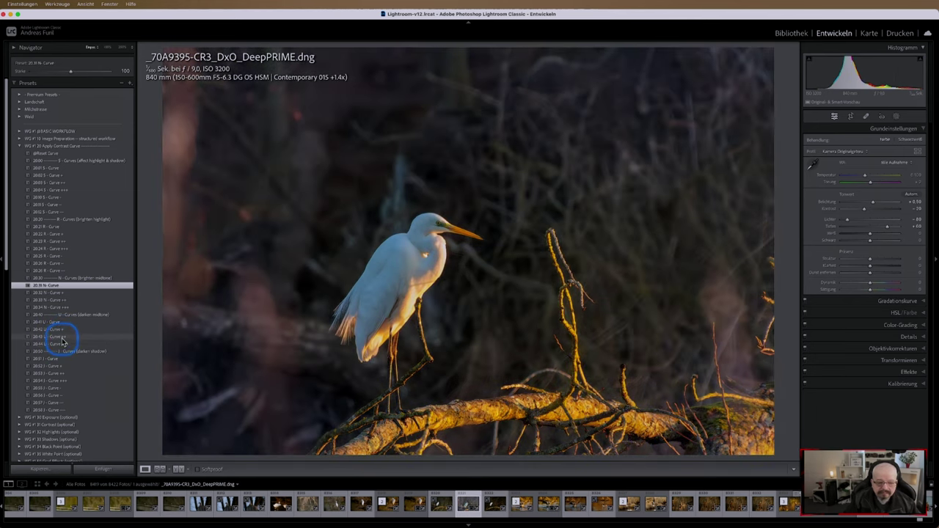
{"action": "left_click", "coordinate": [59, 336]}
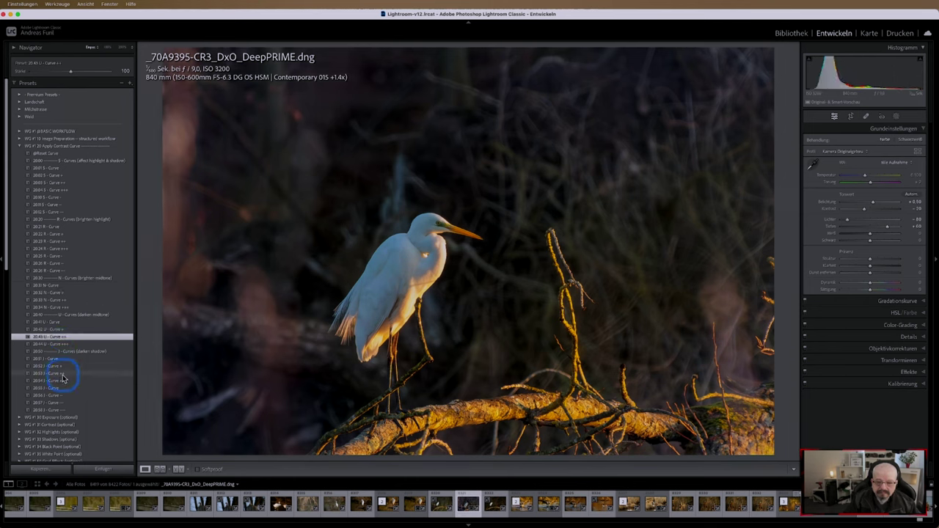
{"action": "left_click", "coordinate": [63, 374]}
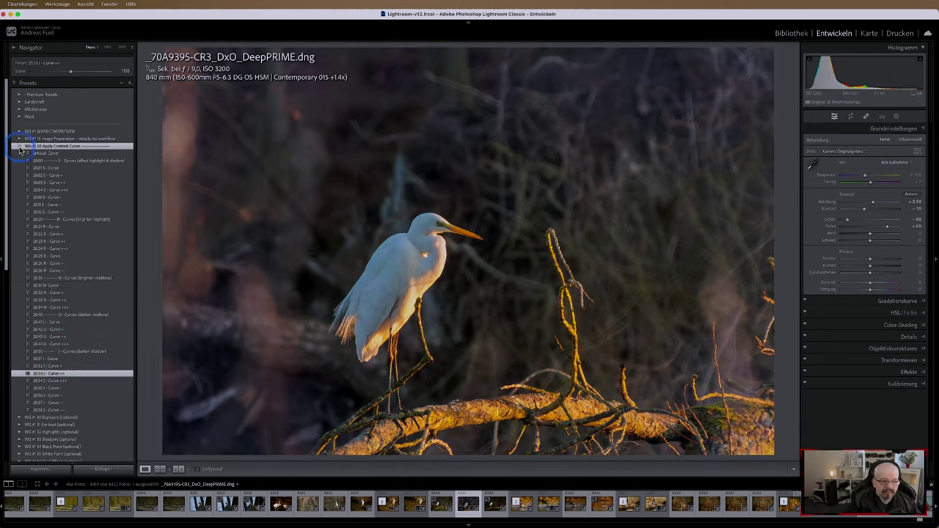
{"action": "left_click", "coordinate": [20, 147]}
Brighten the egret photo with the 30.06 – 2/3 Stops Plus exposure preset (+0.66)
{"action": "left_click", "coordinate": [20, 153]}
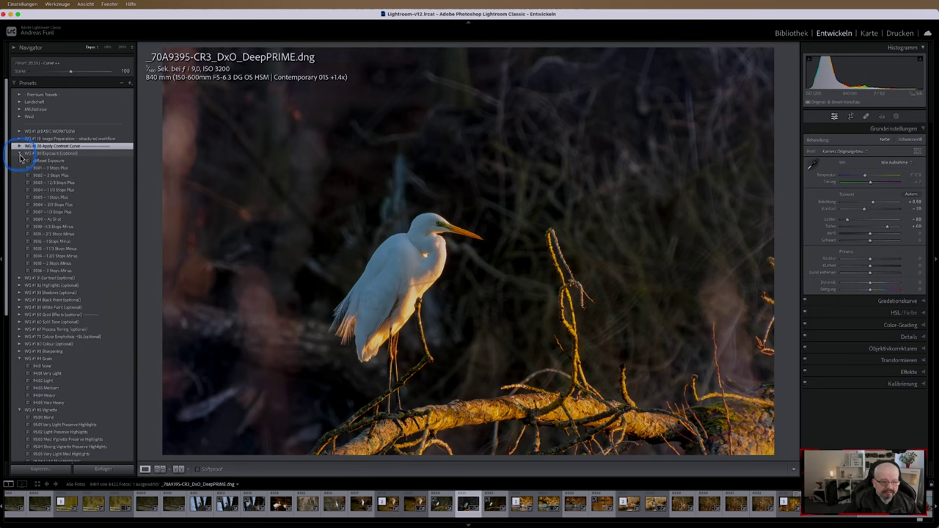
{"action": "left_click", "coordinate": [46, 220]}
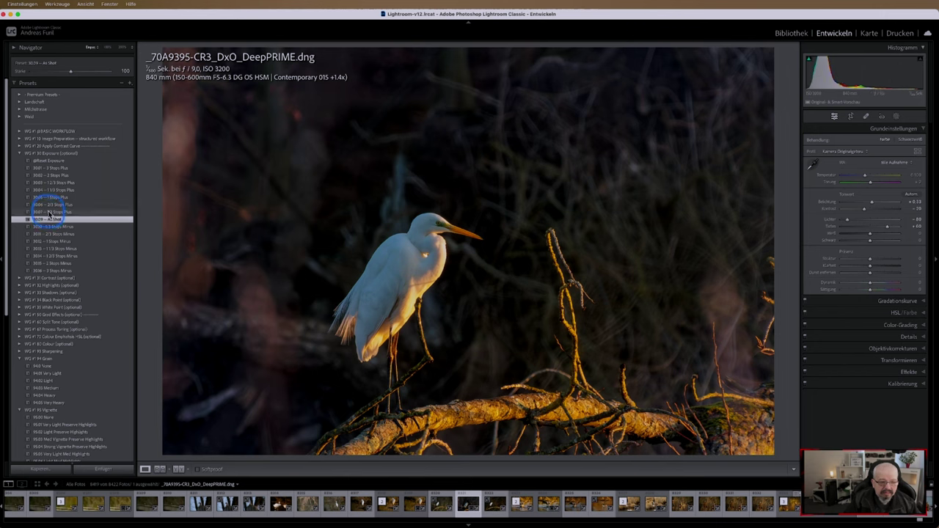
{"action": "left_click", "coordinate": [48, 212]}
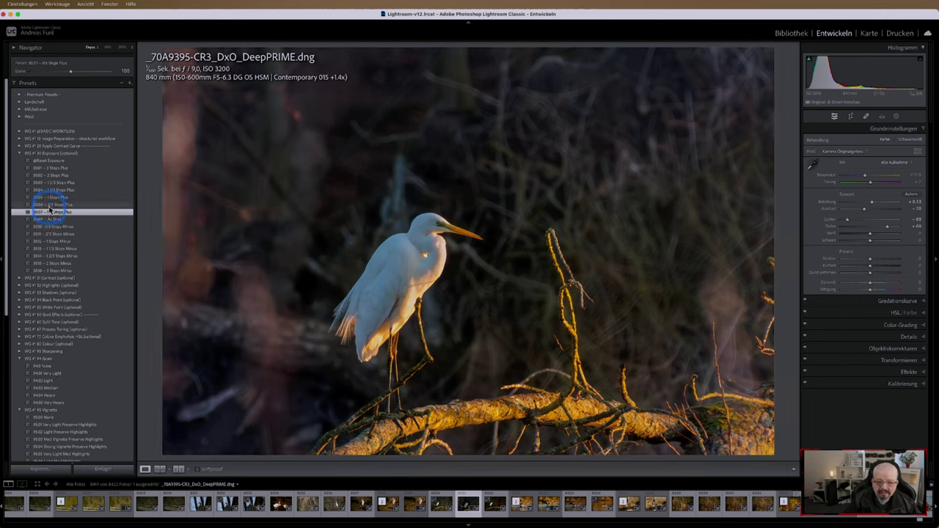
{"action": "left_click", "coordinate": [48, 206]}
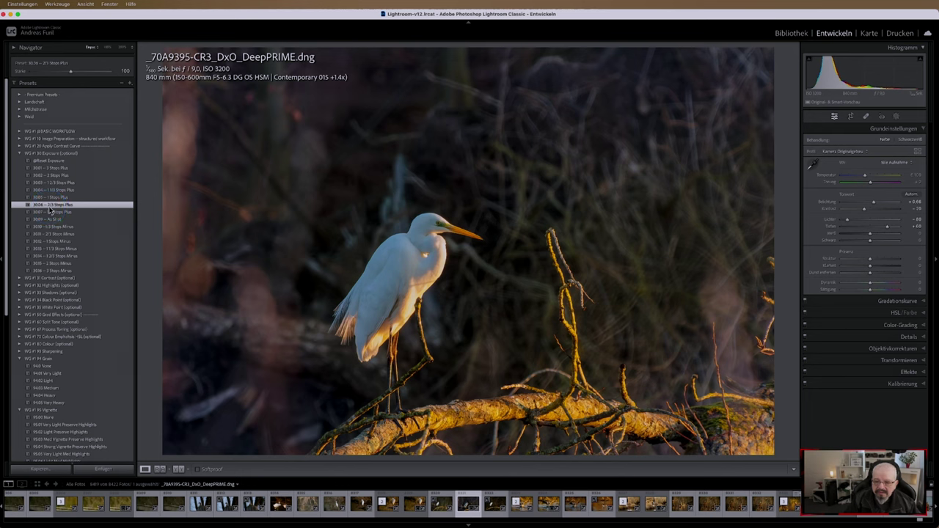
{"action": "left_click", "coordinate": [19, 152]}
Raise contrast to +10 with the 31.24 Contrast ++ preset
{"action": "left_click", "coordinate": [19, 160]}
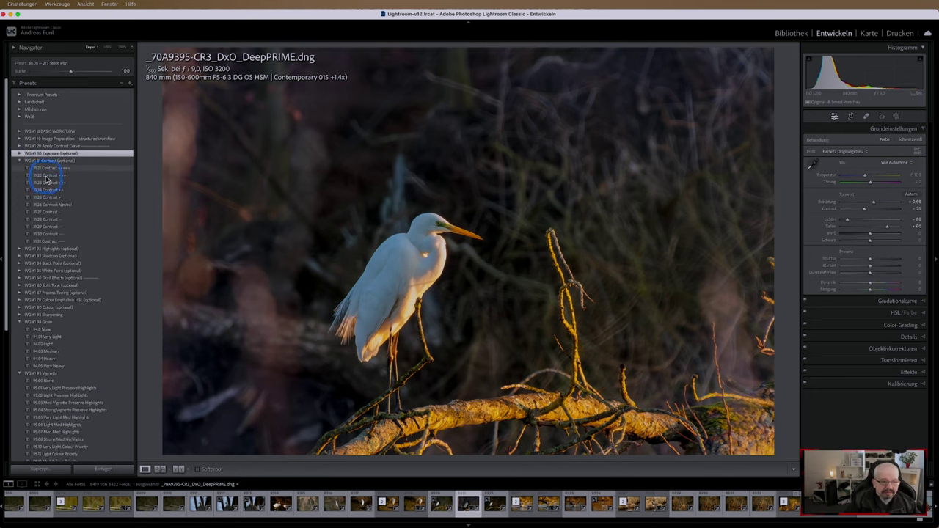
{"action": "left_click", "coordinate": [49, 190]}
{"action": "left_click", "coordinate": [25, 162]}
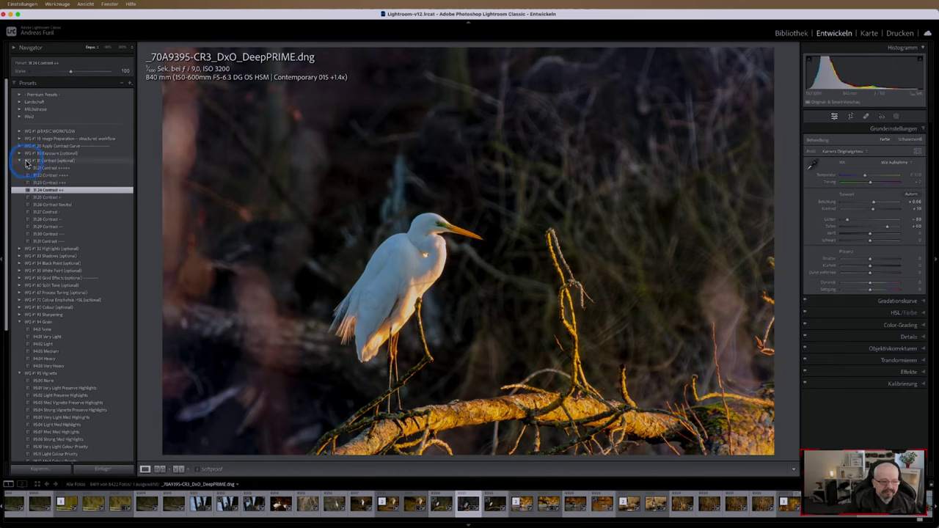
{"action": "left_click", "coordinate": [19, 161]}
Pull highlights down to -60 with a group 32 Highlights minus preset
{"action": "left_click", "coordinate": [19, 168]}
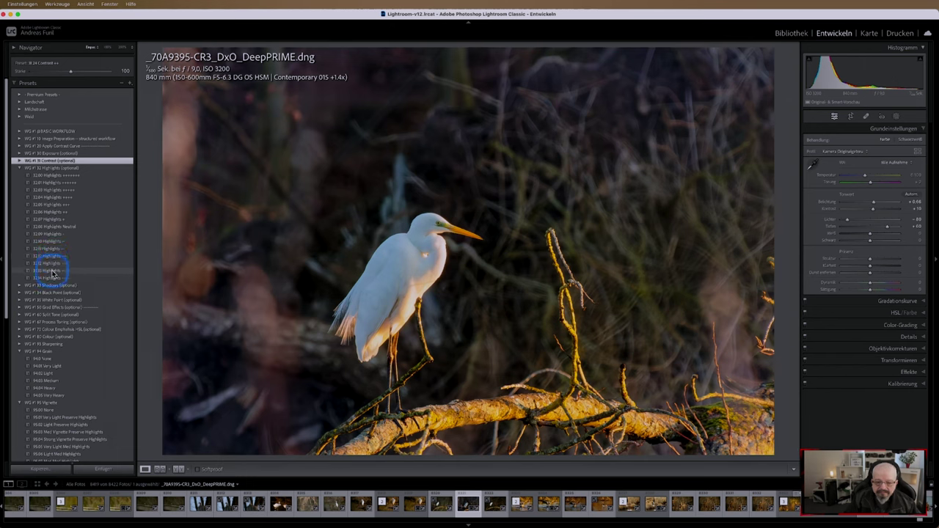
{"action": "left_click", "coordinate": [52, 266]}
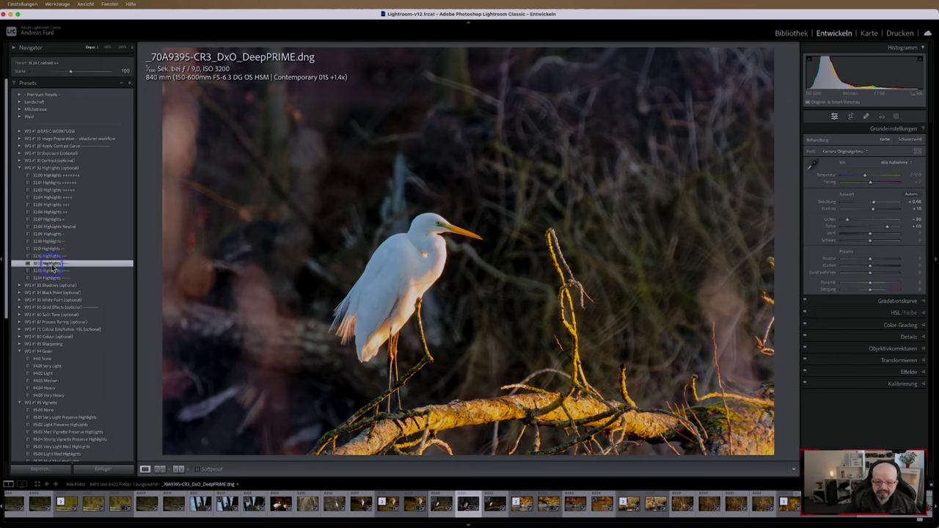
{"action": "left_click", "coordinate": [19, 169]}
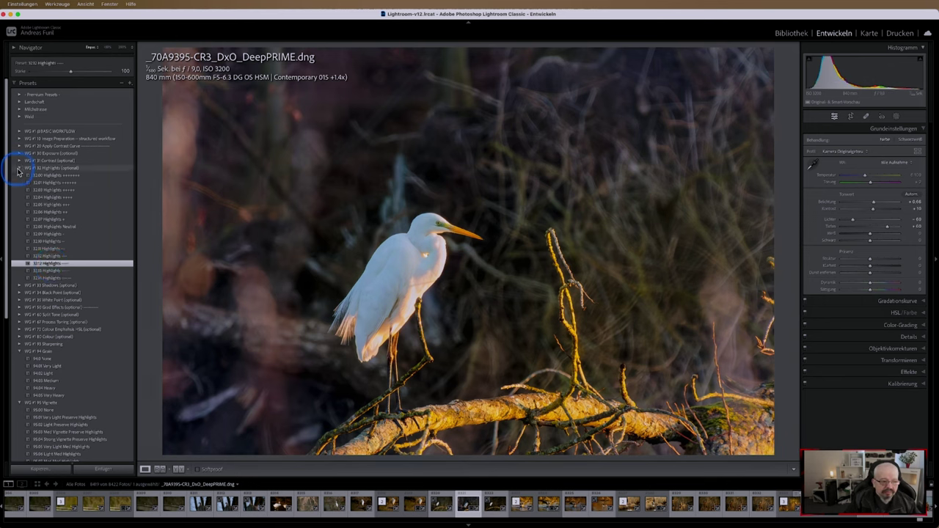
{"action": "left_click", "coordinate": [20, 176]}
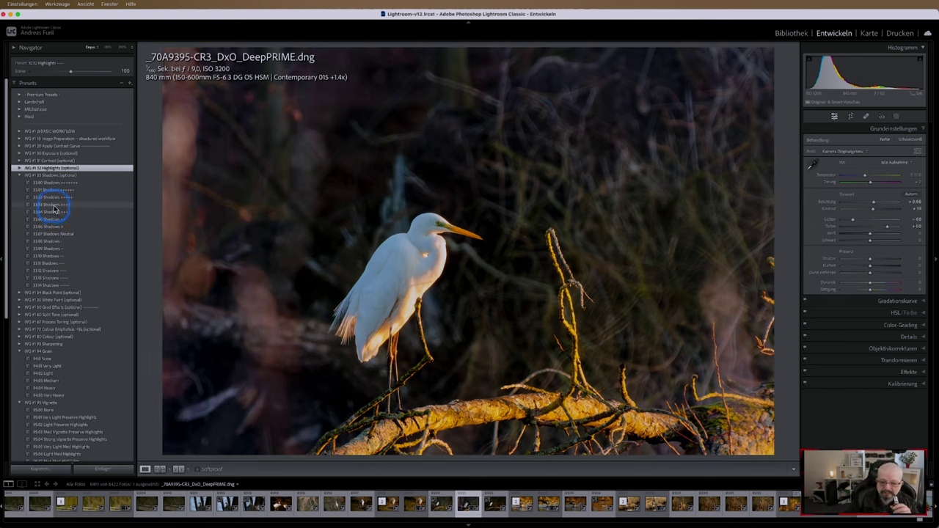
Lift the shadows to +40 with the 33.04 Shadows ++++ preset
{"action": "left_click", "coordinate": [54, 212]}
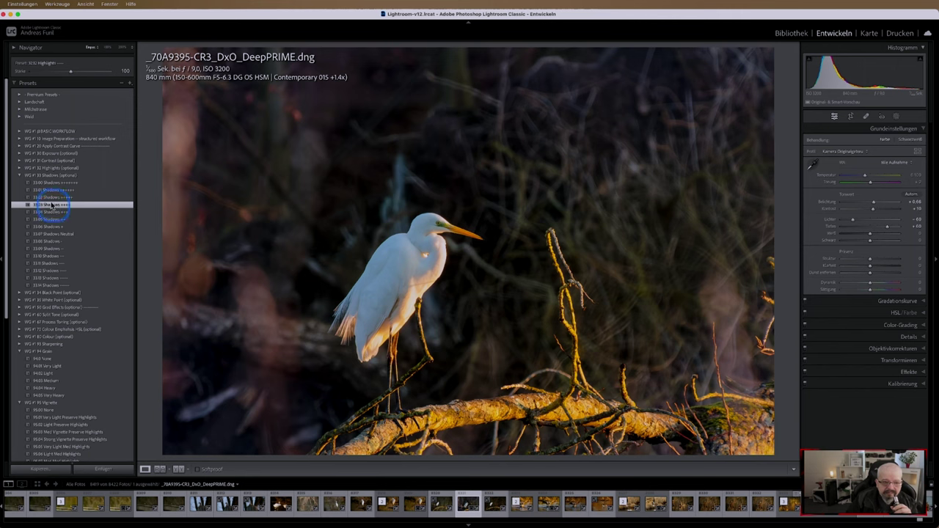
{"action": "left_click", "coordinate": [19, 175]}
{"action": "left_click", "coordinate": [20, 182]}
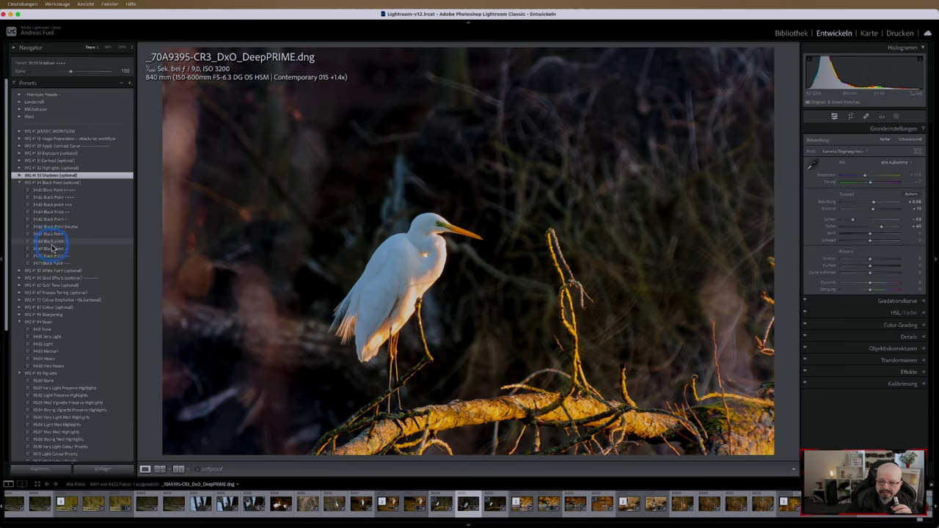
Compare Black Point presets with shadow clipping shown, settling on 34.69 (blacks -20)
{"action": "left_click", "coordinate": [53, 248]}
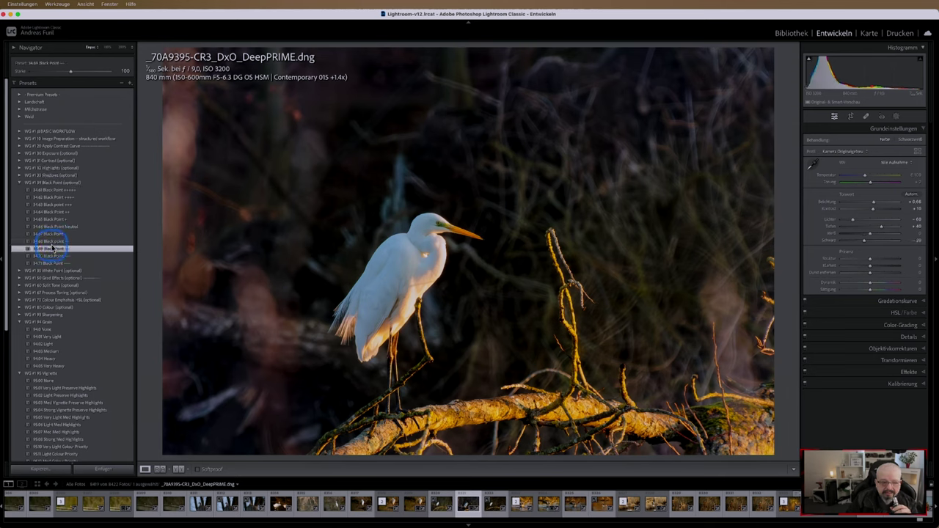
{"action": "left_click", "coordinate": [53, 256]}
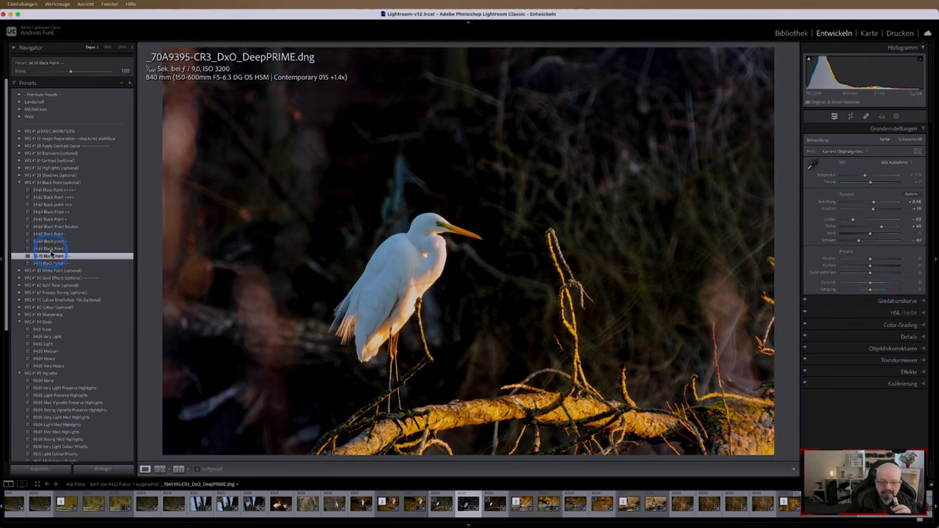
{"action": "left_click", "coordinate": [52, 250]}
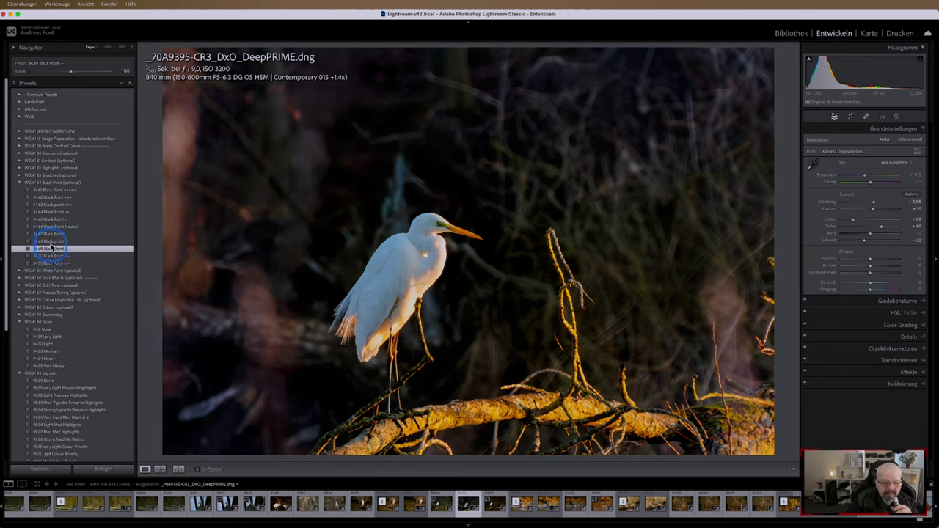
{"action": "left_click", "coordinate": [53, 241]}
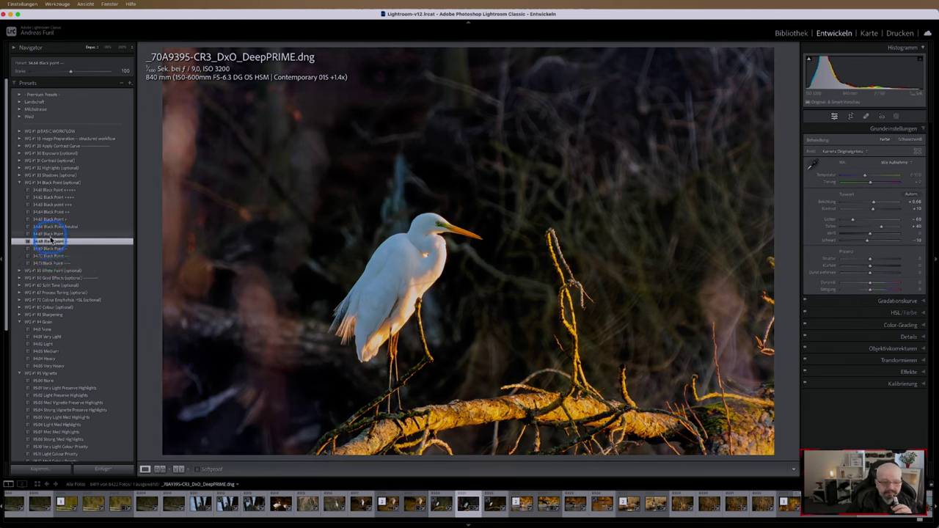
{"action": "left_click", "coordinate": [52, 235]}
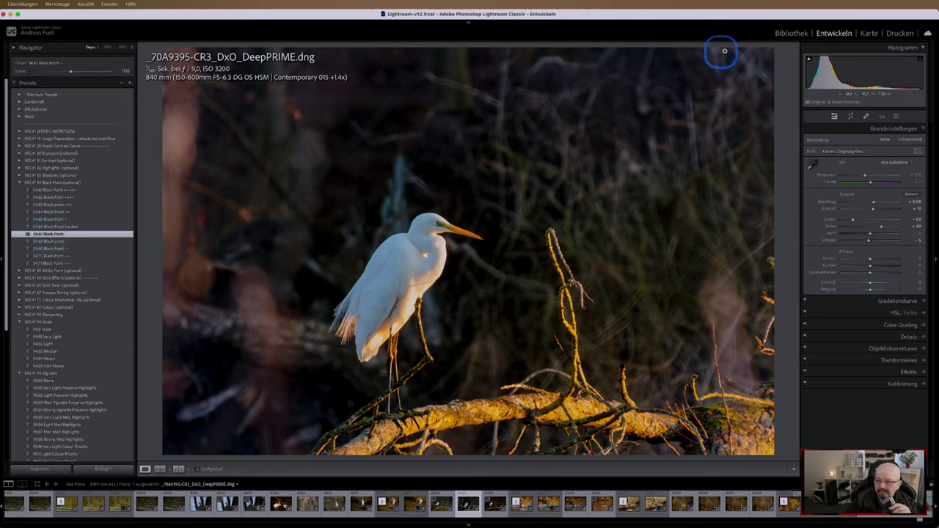
{"action": "left_click", "coordinate": [809, 61]}
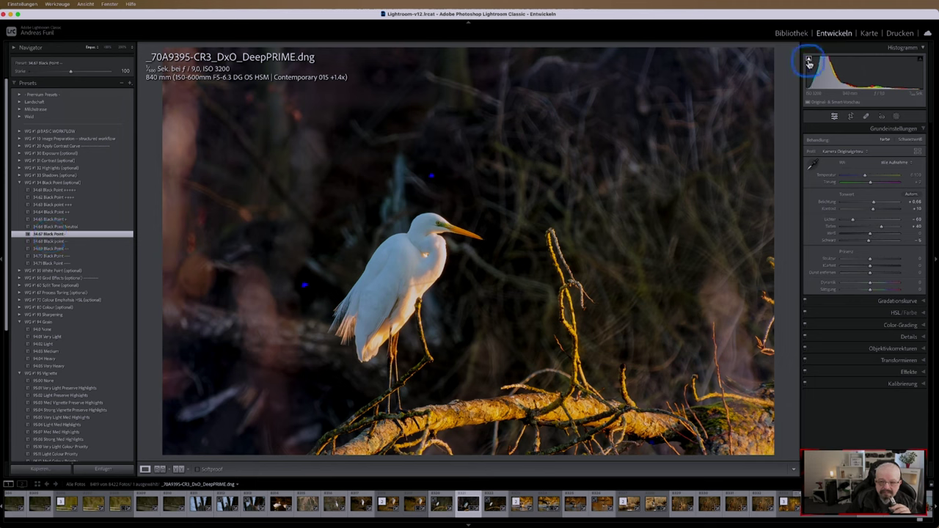
{"action": "left_click", "coordinate": [69, 242]}
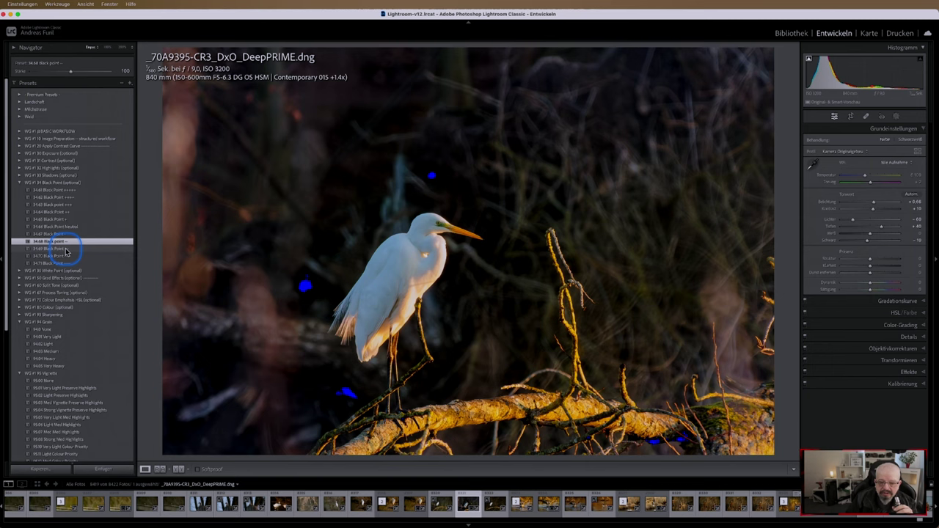
{"action": "left_click", "coordinate": [65, 250]}
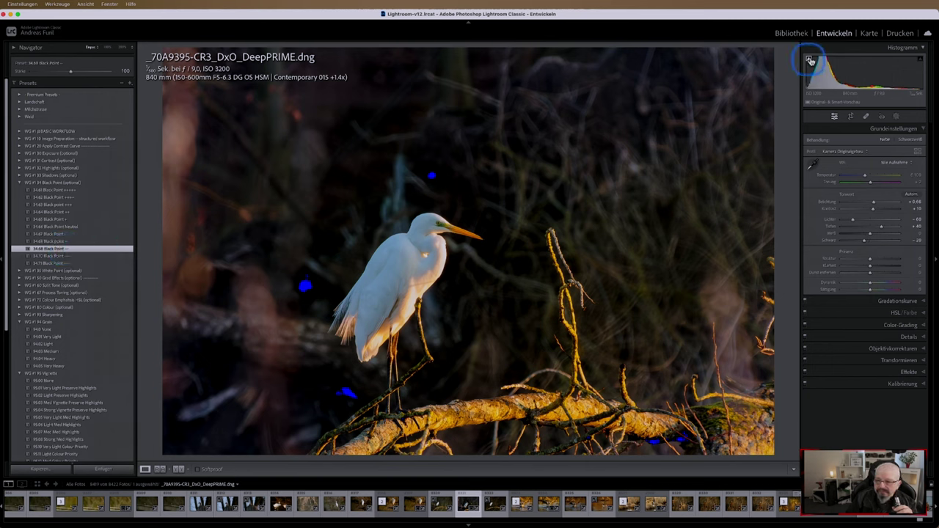
Brighten the whites with the 35.53 White Point +++ preset
{"action": "left_click", "coordinate": [19, 182]}
{"action": "left_click", "coordinate": [21, 191]}
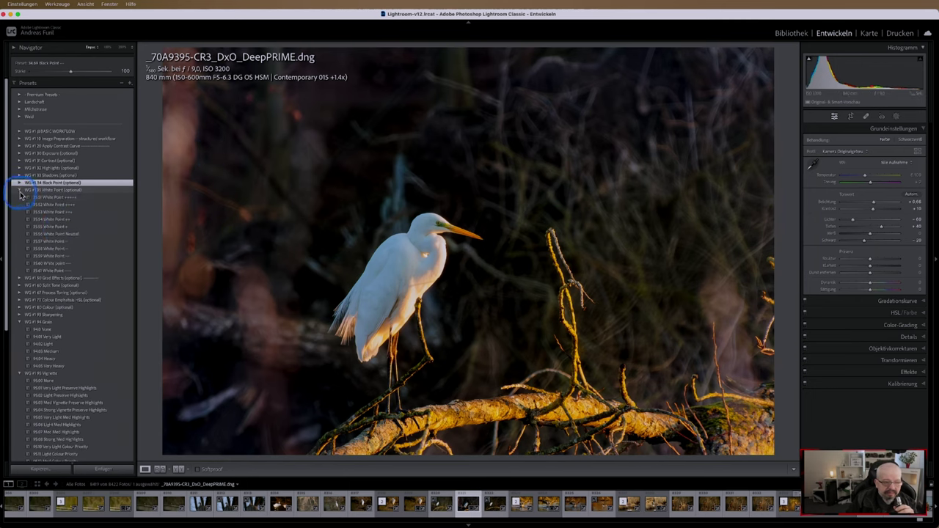
{"action": "left_click", "coordinate": [62, 227]}
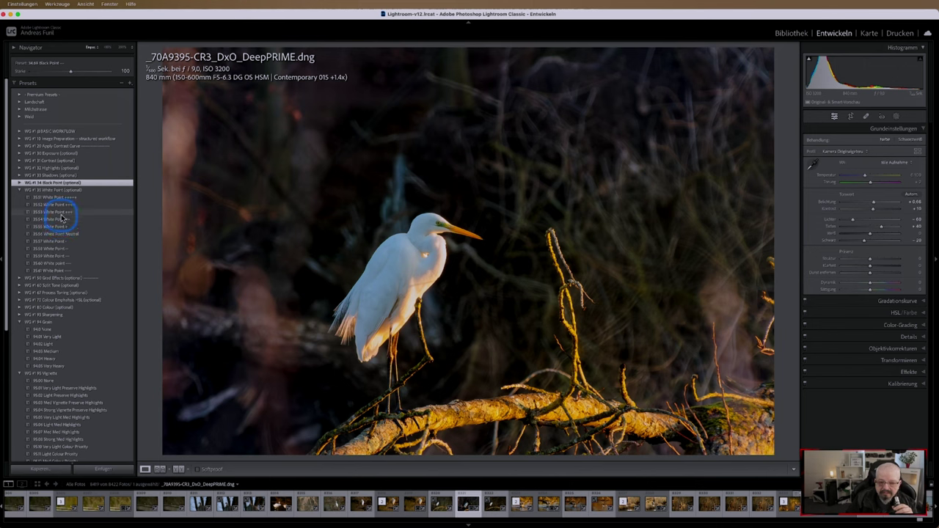
{"action": "left_click", "coordinate": [62, 214]}
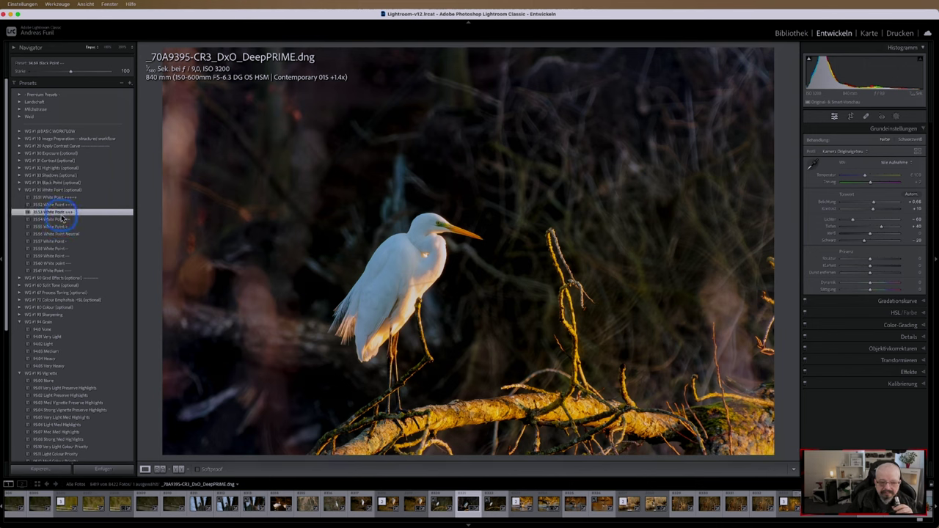
{"action": "left_click", "coordinate": [20, 191]}
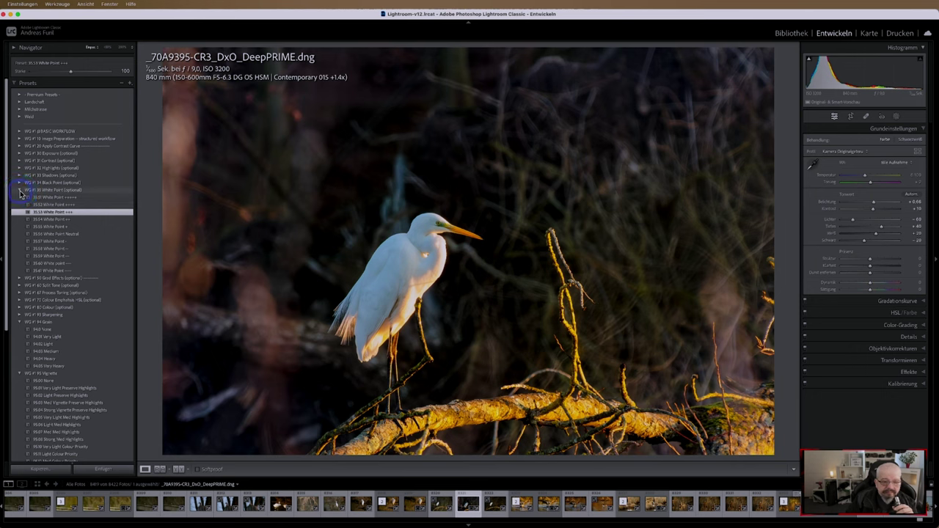
Try Grad Effects presets and apply WG Blues - GND Top Half to darken the upper half
{"action": "left_click", "coordinate": [18, 197]}
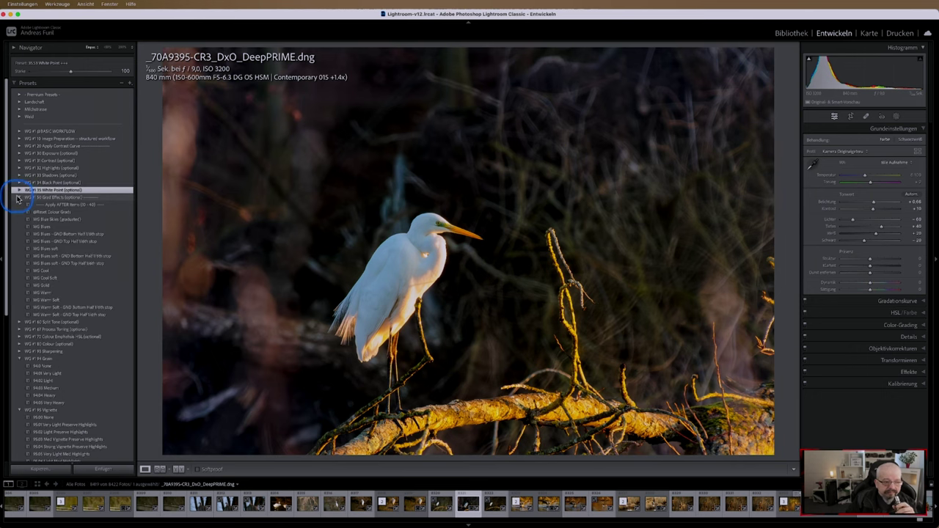
{"action": "left_click", "coordinate": [34, 212]}
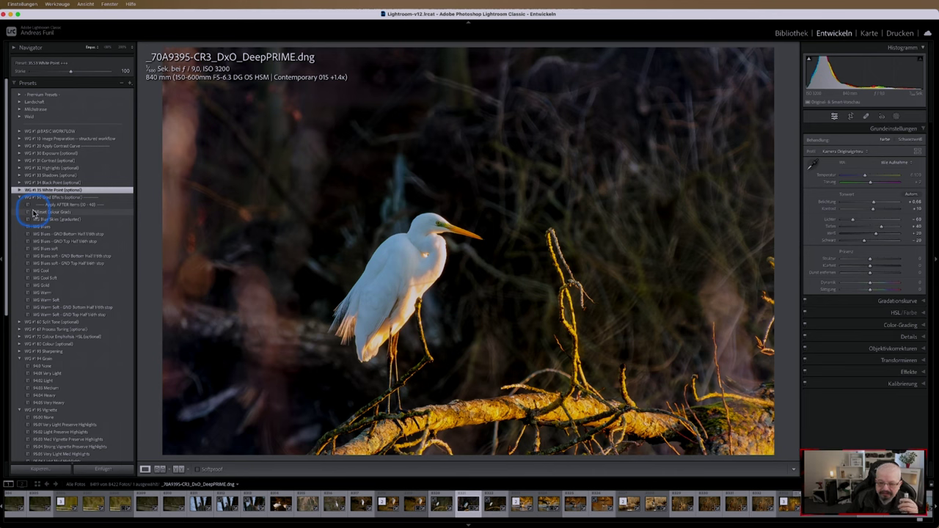
{"action": "left_click", "coordinate": [77, 226]}
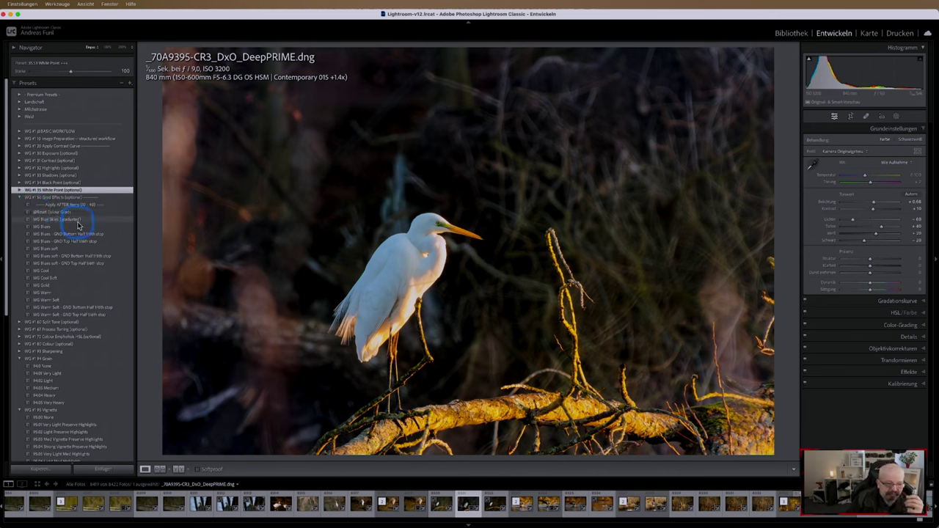
{"action": "left_click", "coordinate": [73, 221]}
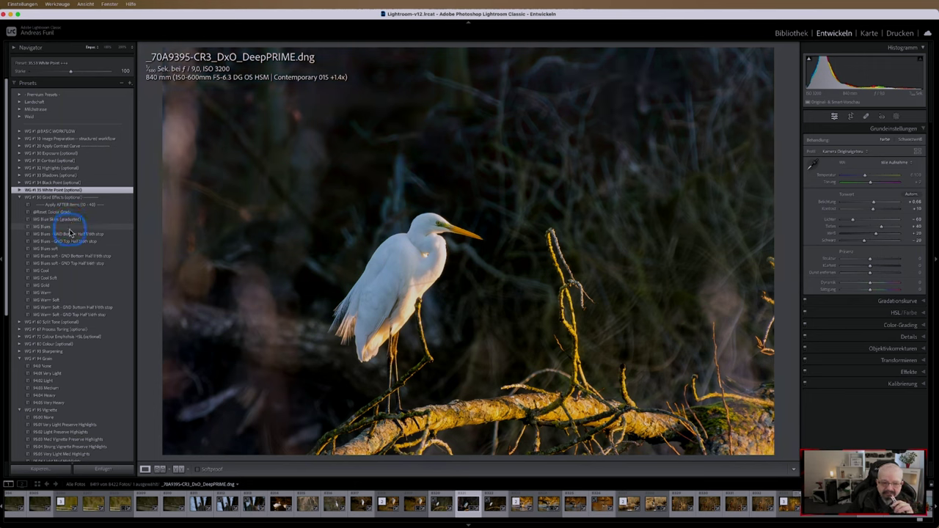
{"action": "left_click", "coordinate": [70, 234]}
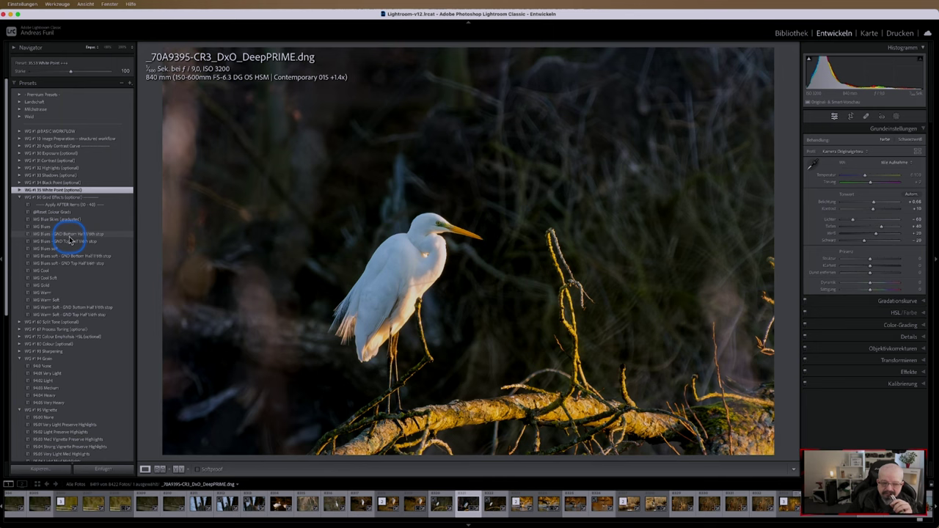
{"action": "left_click", "coordinate": [70, 244]}
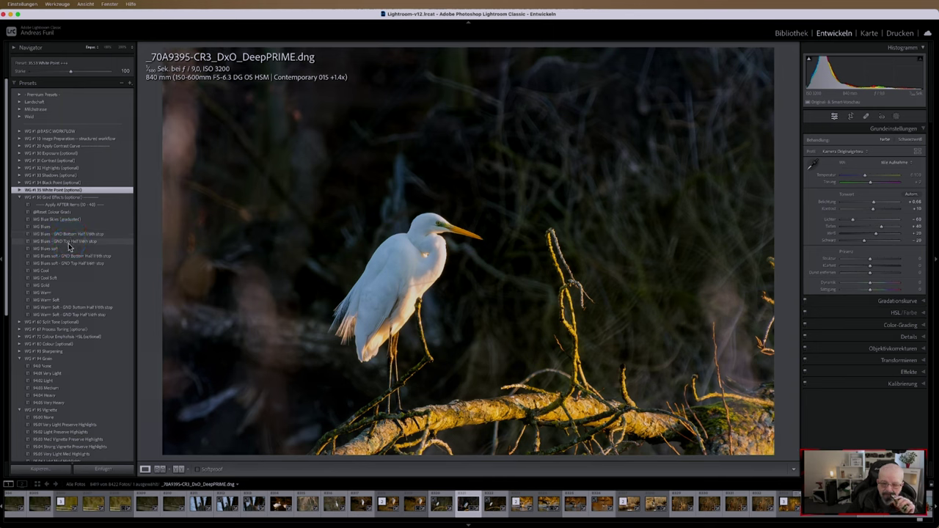
{"action": "left_click", "coordinate": [68, 243]}
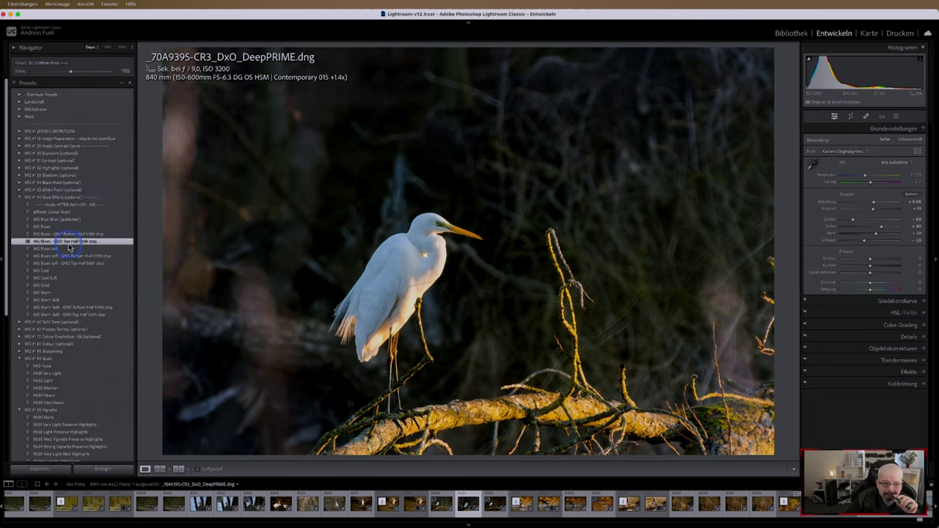
{"action": "left_click", "coordinate": [20, 198]}
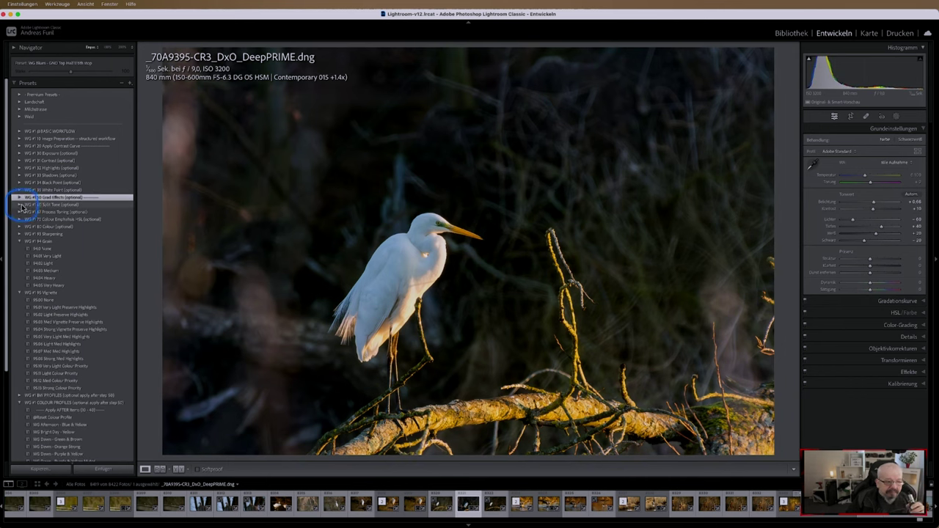
{"action": "left_click", "coordinate": [19, 204]}
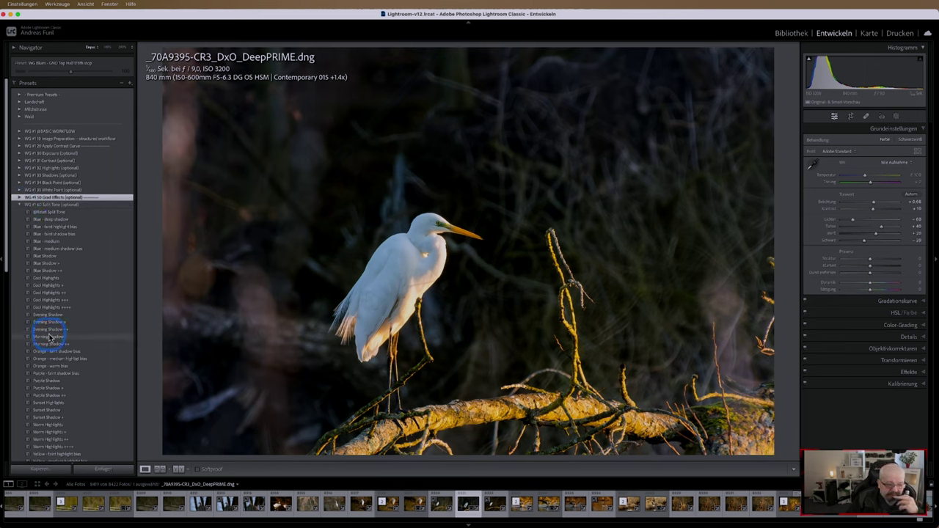
Apply the Morning Shadow split-tone and 6738 Saturate ++ toning presets
{"action": "left_click", "coordinate": [50, 336]}
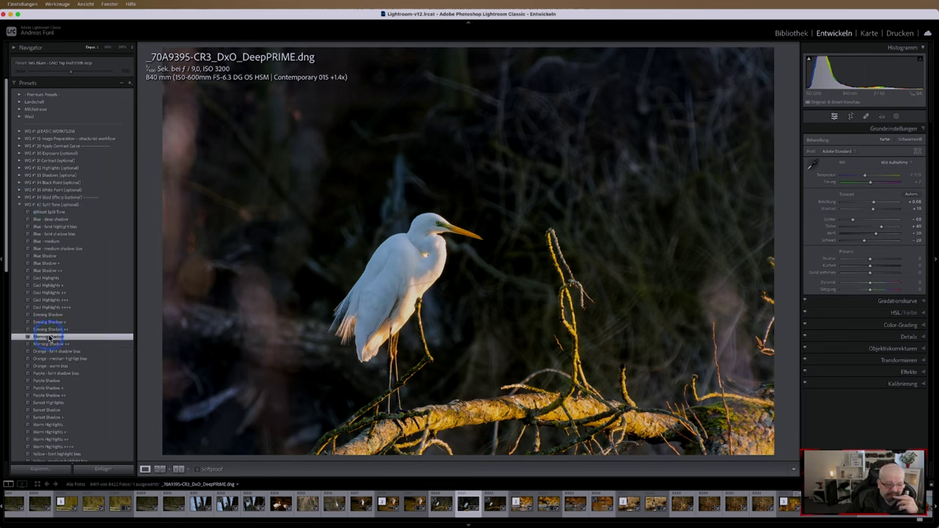
{"action": "left_click", "coordinate": [20, 206]}
{"action": "left_click", "coordinate": [20, 211]}
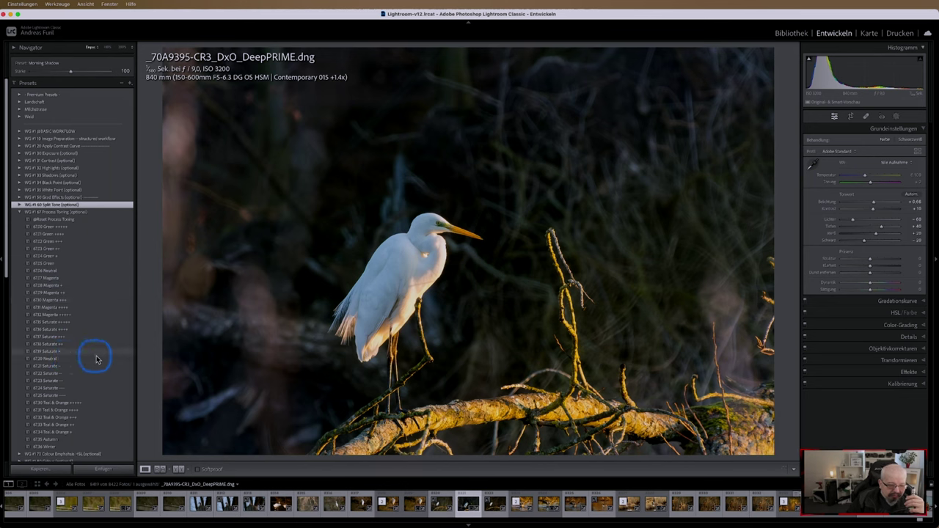
{"action": "left_click", "coordinate": [84, 345]}
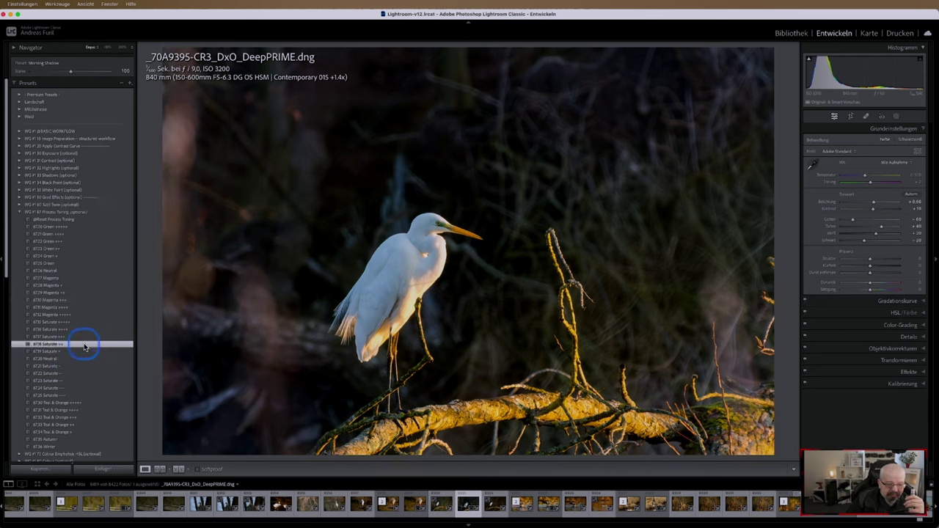
Apply the 70.04 Warm Med and 80.05 VIB 10 SAT 0 colour presets
{"action": "left_click", "coordinate": [20, 212]}
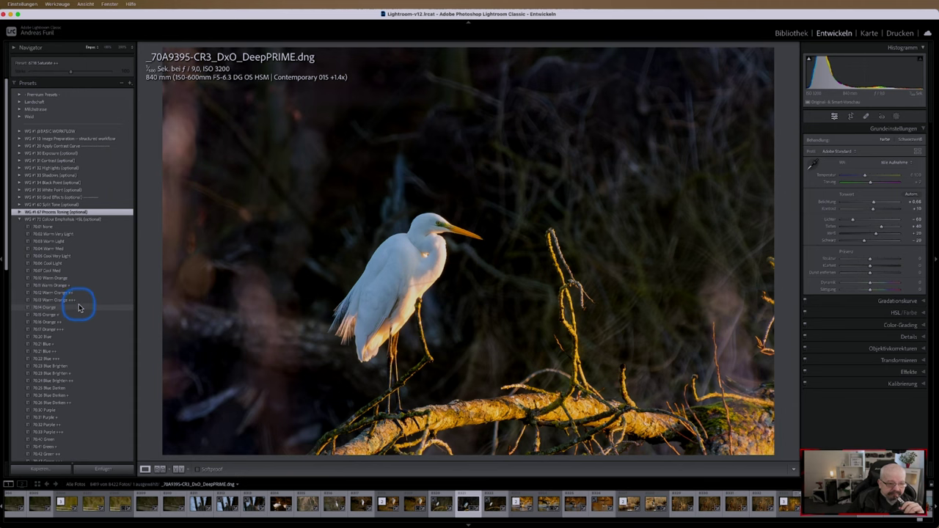
{"action": "left_click", "coordinate": [70, 253]}
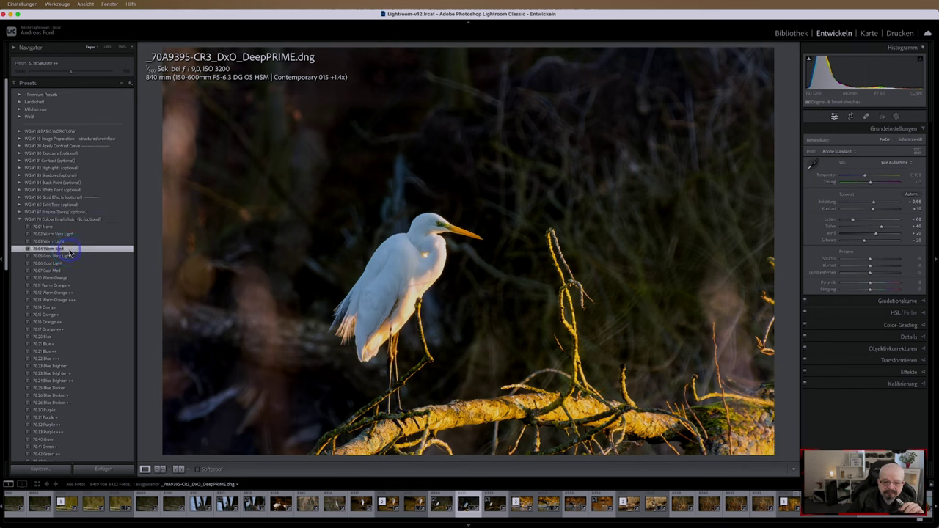
{"action": "left_click", "coordinate": [19, 220]}
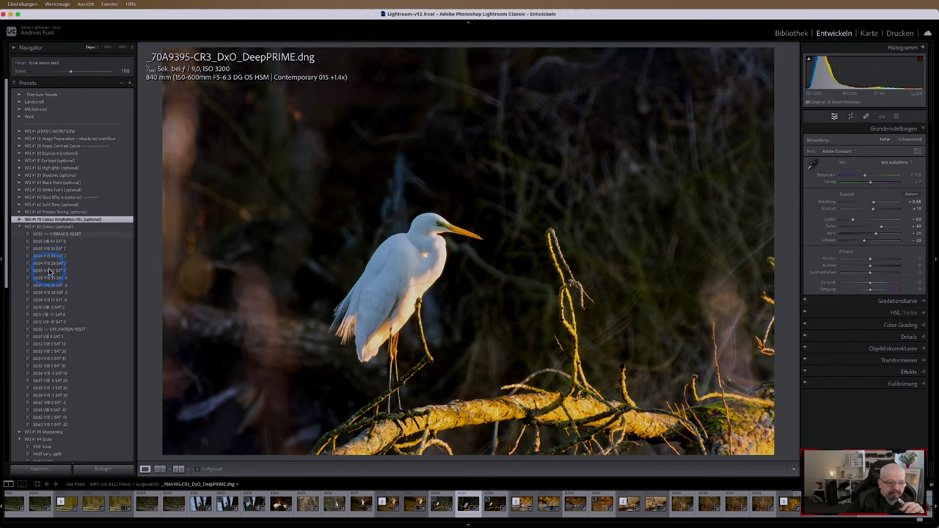
{"action": "left_click", "coordinate": [52, 271]}
{"action": "left_click", "coordinate": [19, 227]}
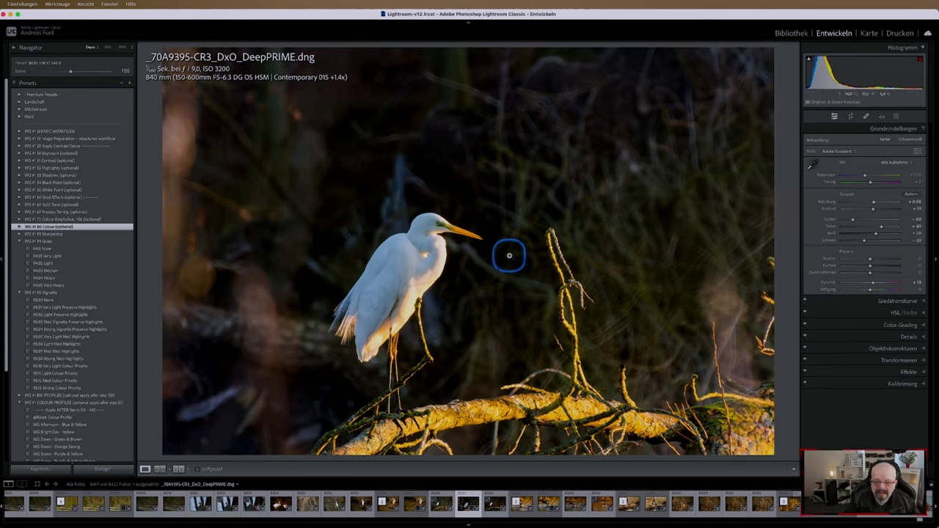
{"action": "left_click", "coordinate": [897, 117]}
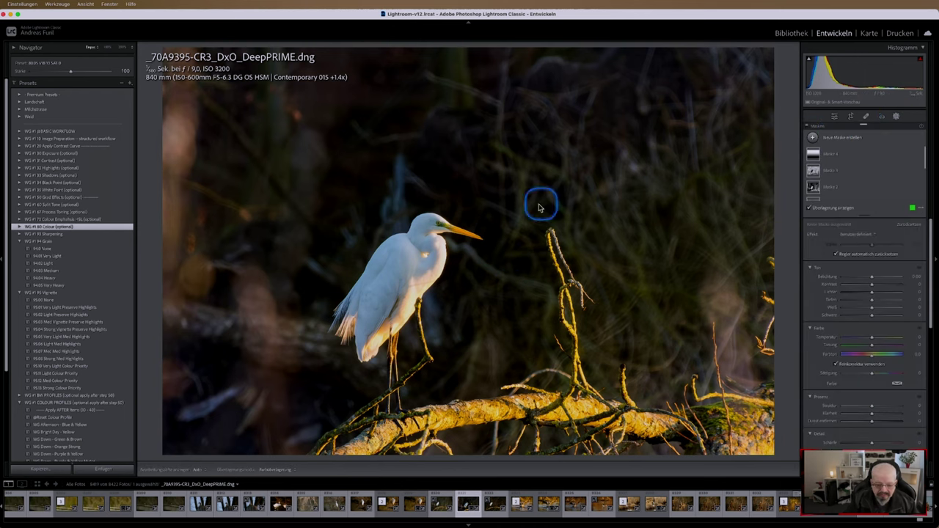
Zoom into the egret's head and paint a new brush mask over its eye
{"action": "left_click", "coordinate": [436, 229]}
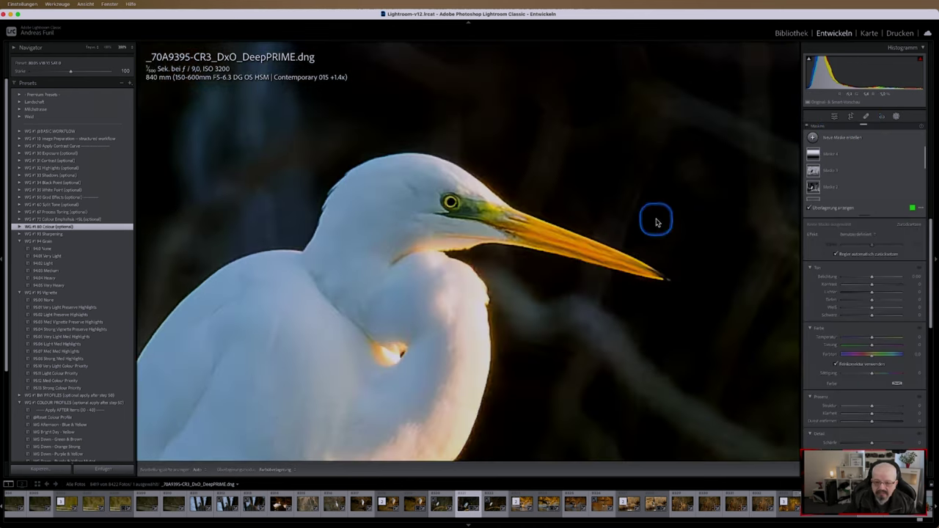
{"action": "left_click", "coordinate": [812, 139]}
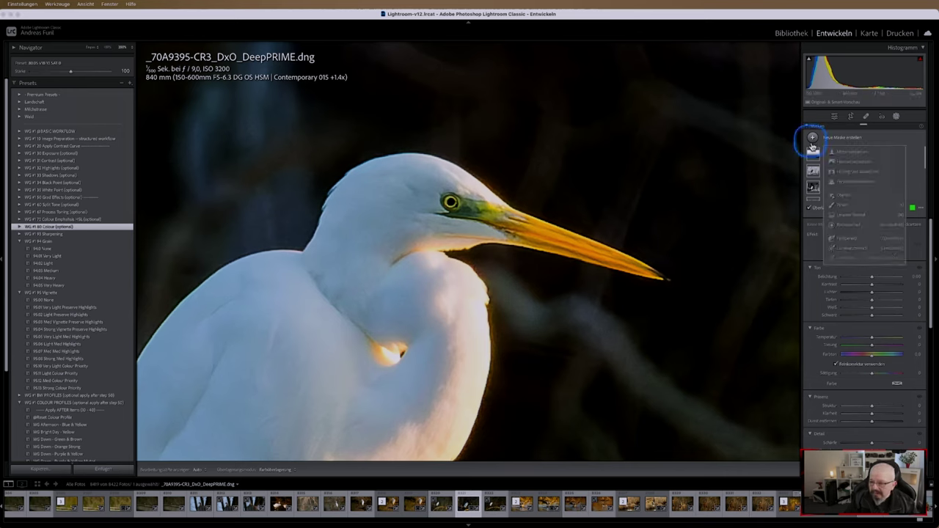
{"action": "left_click", "coordinate": [837, 205]}
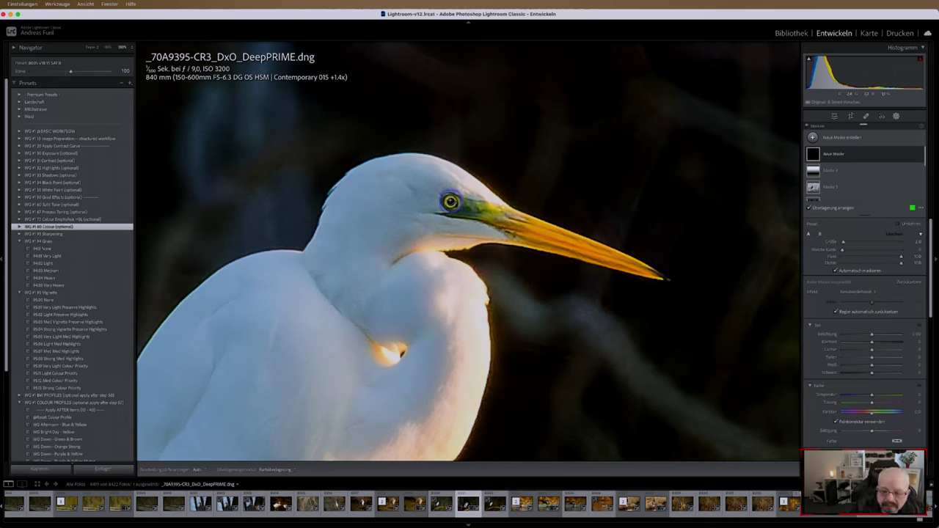
{"action": "left_click", "coordinate": [450, 202]}
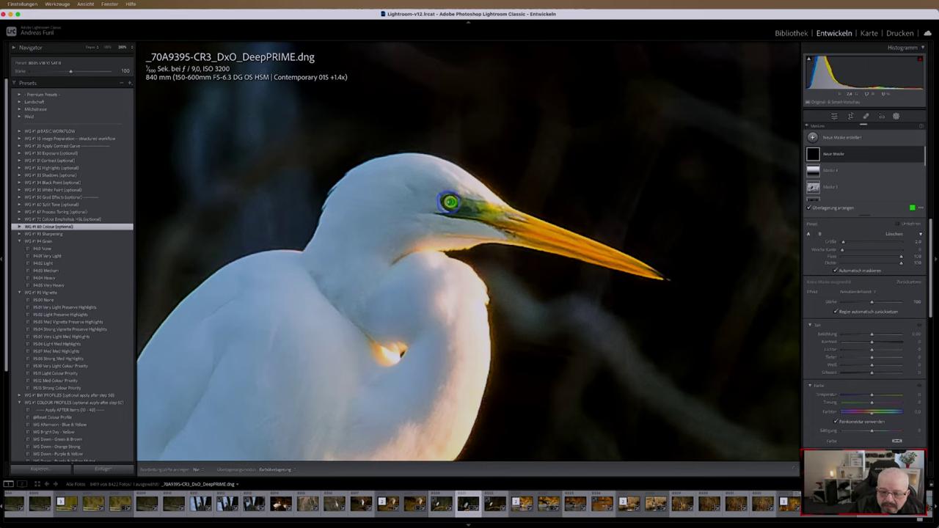
Hide the mask overlay, leave Masking and return to the whole-photo view
{"action": "left_click", "coordinate": [866, 304]}
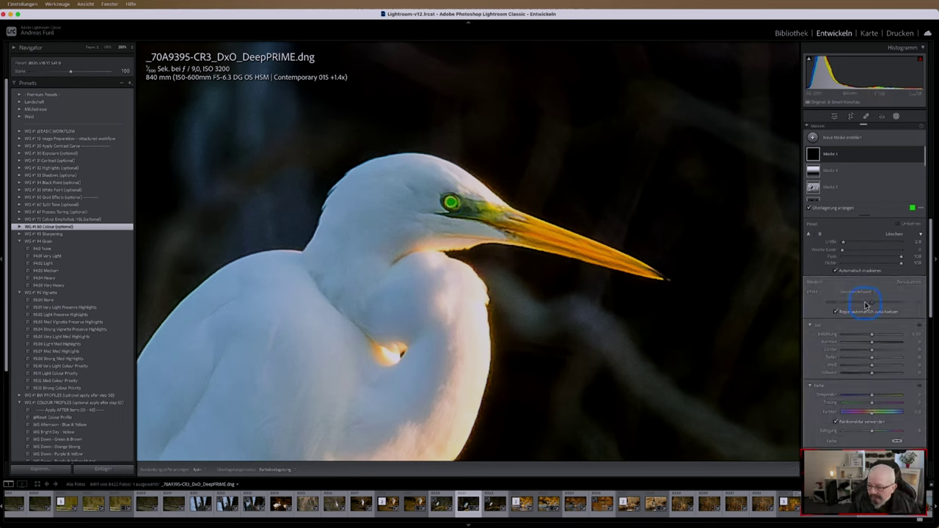
{"action": "left_click", "coordinate": [869, 294]}
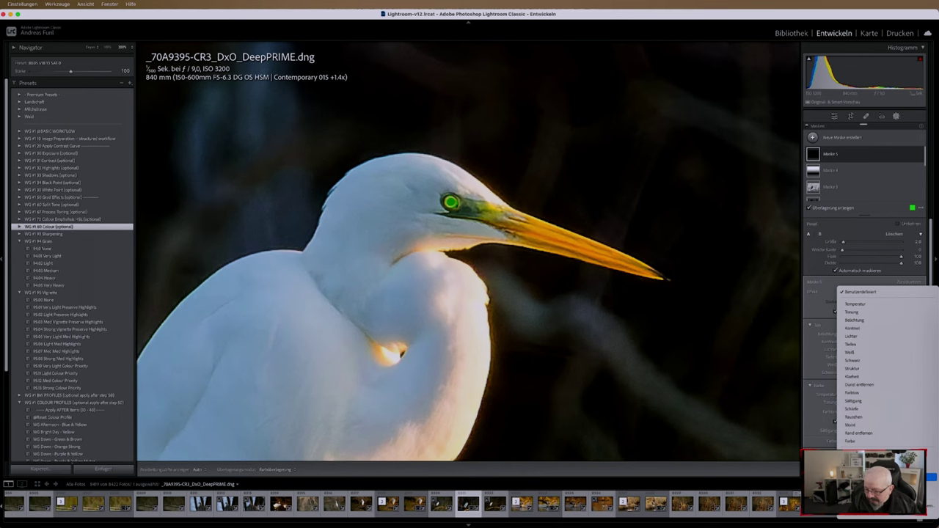
{"action": "left_click", "coordinate": [866, 292]}
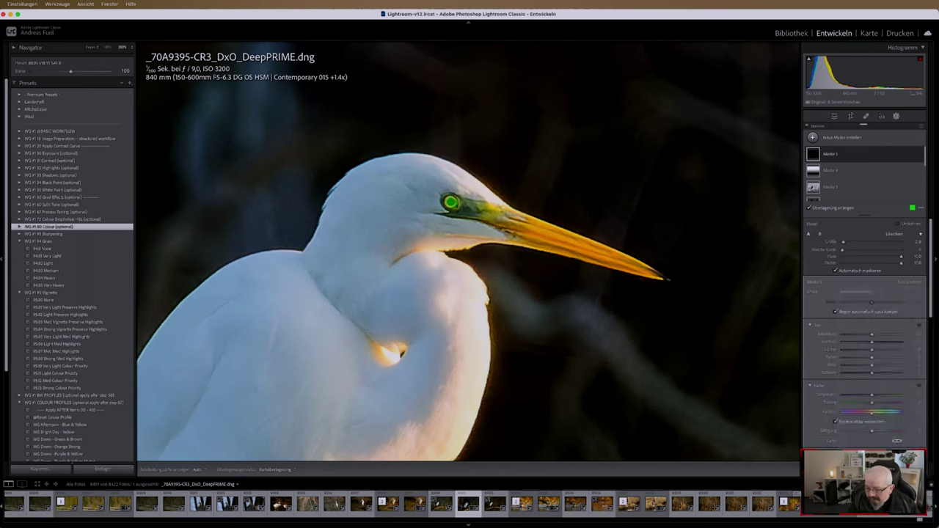
{"action": "left_click", "coordinate": [810, 208]}
{"action": "left_click", "coordinate": [896, 119]}
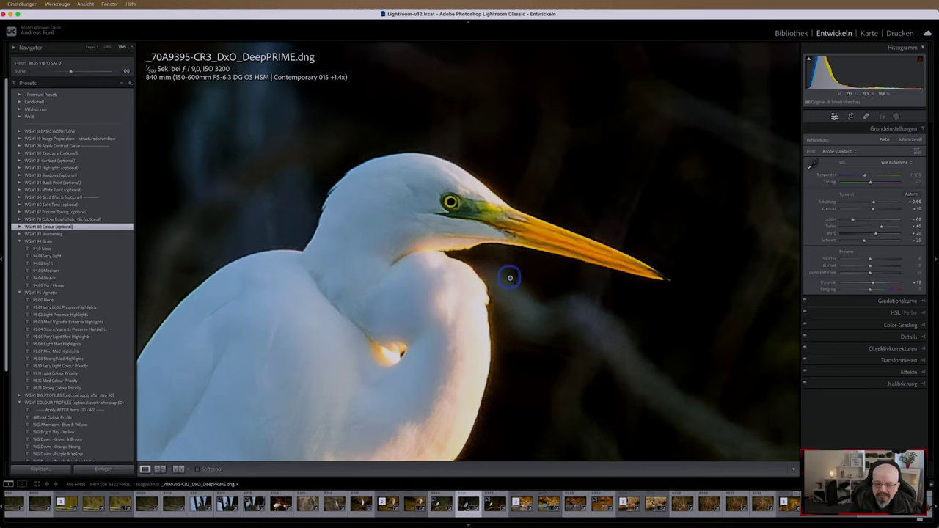
{"action": "left_click", "coordinate": [508, 275]}
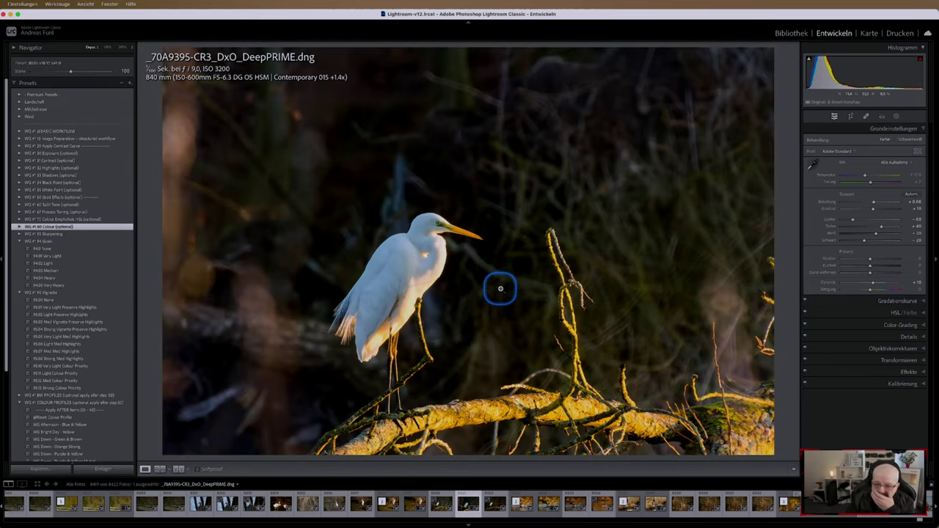
Create a Select Background mask and start an Object subtraction on it
{"action": "left_click", "coordinate": [895, 118]}
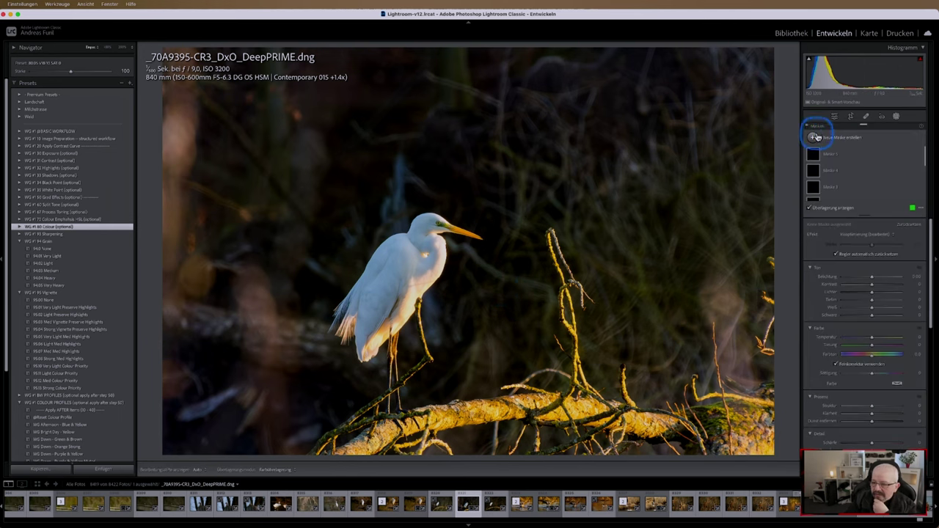
{"action": "left_click", "coordinate": [812, 137]}
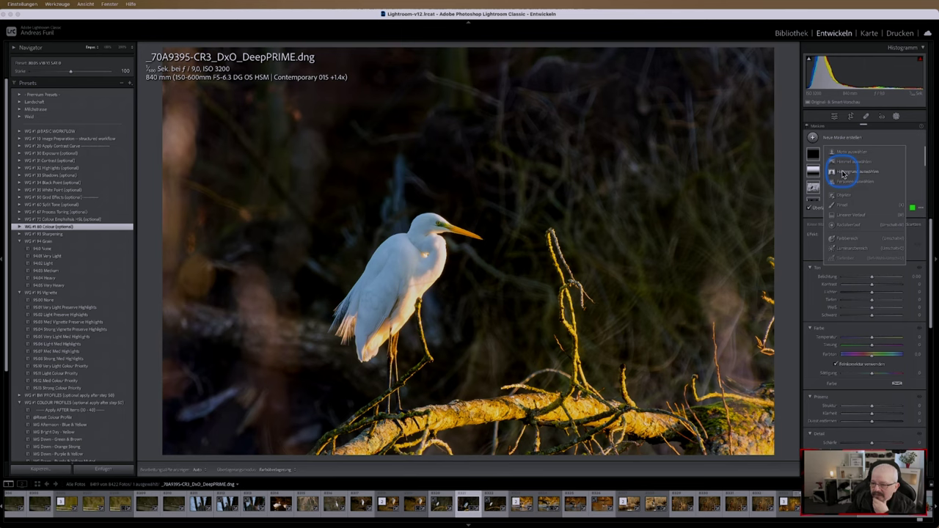
{"action": "left_click", "coordinate": [843, 173]}
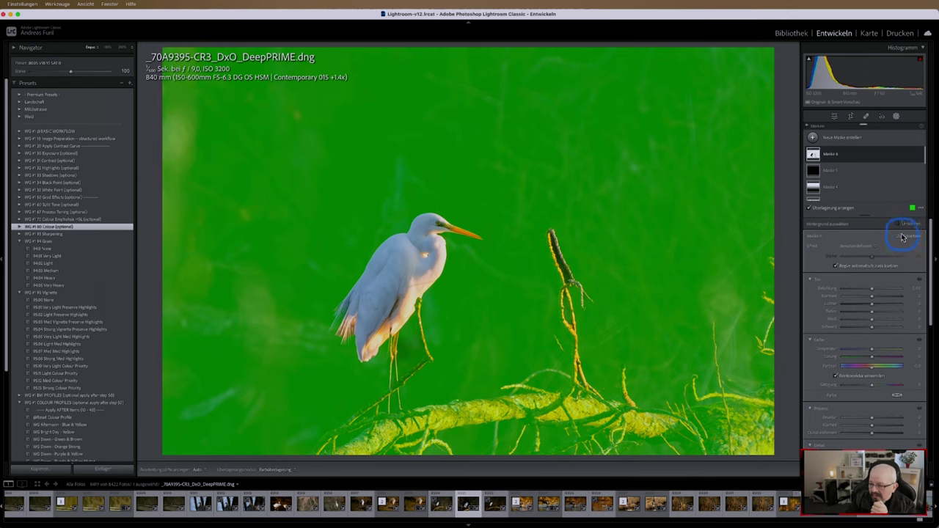
{"action": "scroll", "coordinate": [908, 198], "scroll_direction": "up", "scroll_amount": 2}
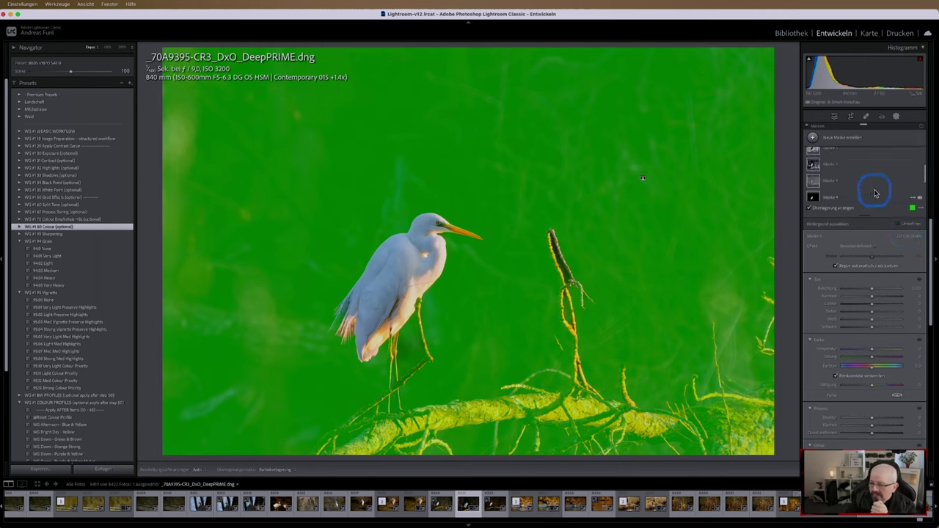
{"action": "left_click", "coordinate": [833, 155]}
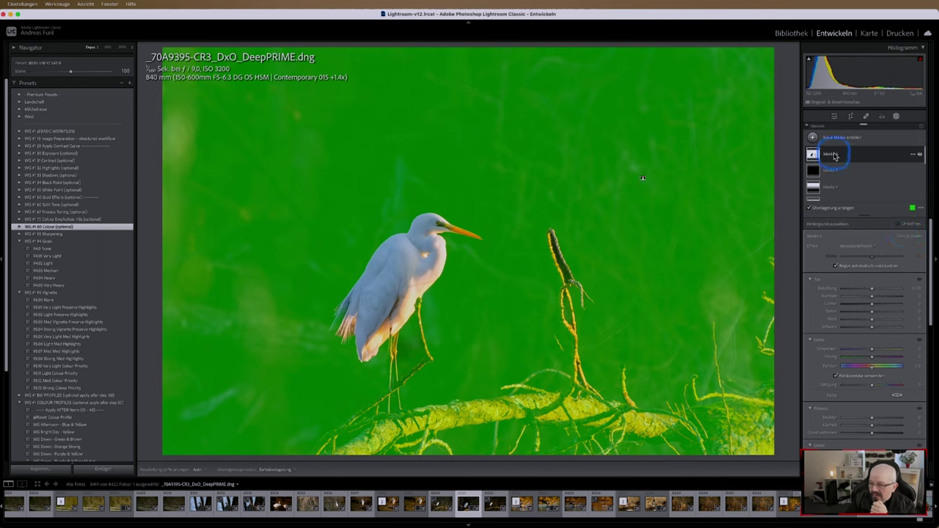
{"action": "left_click", "coordinate": [896, 177]}
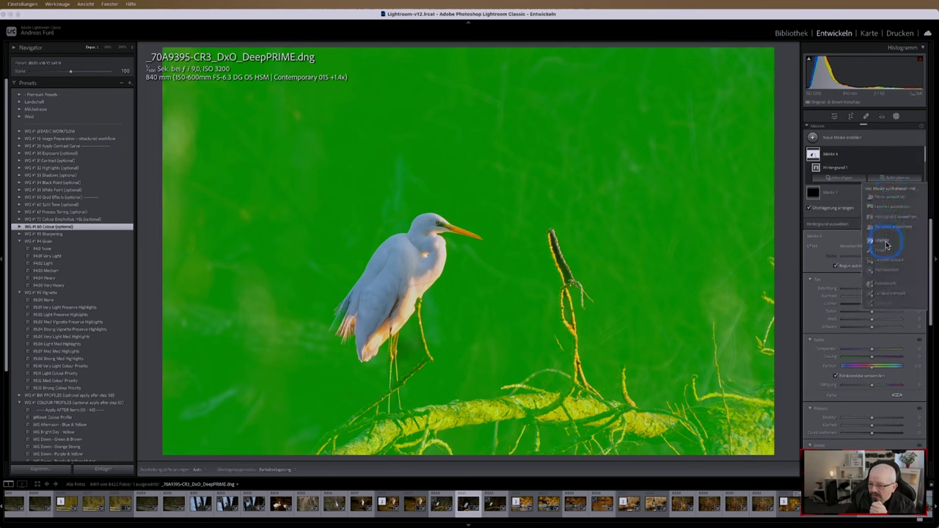
{"action": "left_click", "coordinate": [881, 243]}
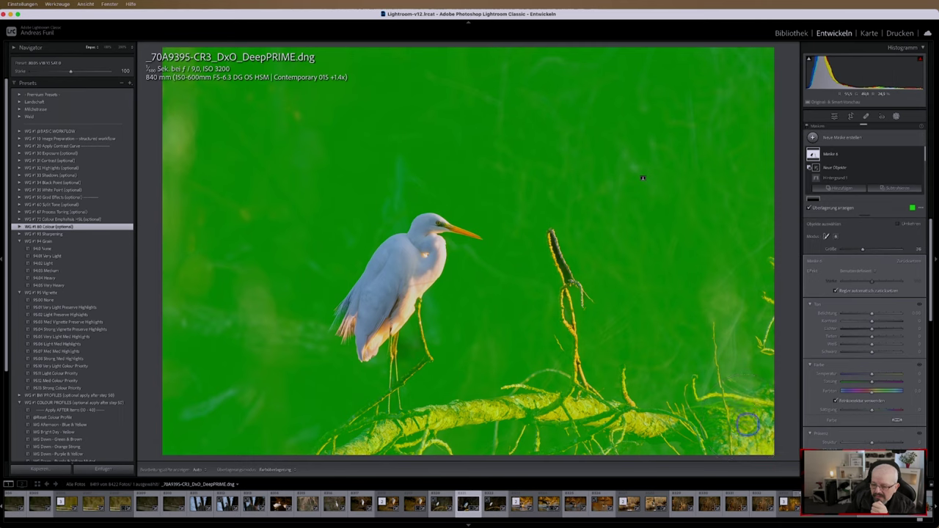
Exclude the branch and upright twig from the background mask with two Object subtractions
{"action": "mouse_move", "coordinate": [747, 422]}
{"action": "left_mouse_down"}
{"action": "mouse_move", "coordinate": [594, 420]}
{"action": "mouse_move", "coordinate": [356, 446]}
{"action": "mouse_move", "coordinate": [424, 386]}
{"action": "mouse_move", "coordinate": [417, 328]}
{"action": "mouse_move", "coordinate": [465, 419]}
{"action": "mouse_move", "coordinate": [560, 403]}
{"action": "mouse_move", "coordinate": [573, 294]}
{"action": "left_mouse_up"}
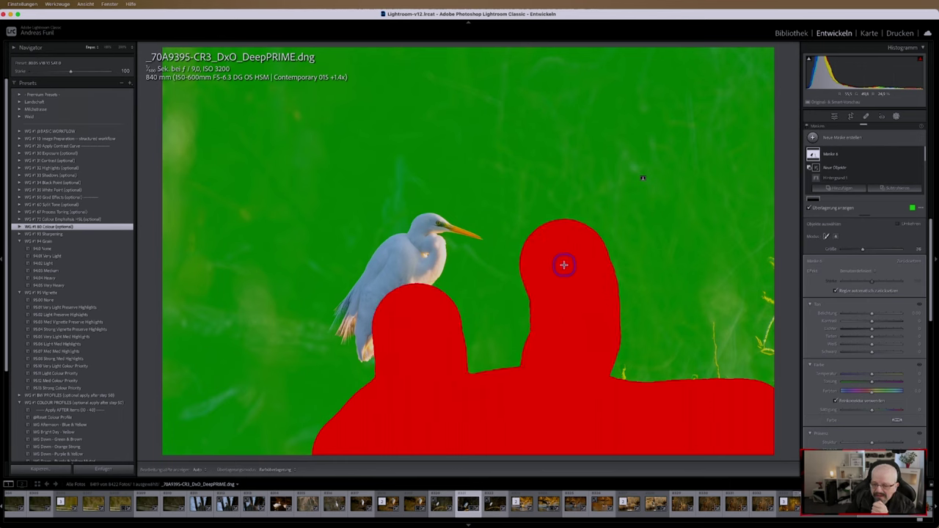
{"action": "left_click_drag", "start_coordinate": [563, 264], "coordinate": [565, 301]}
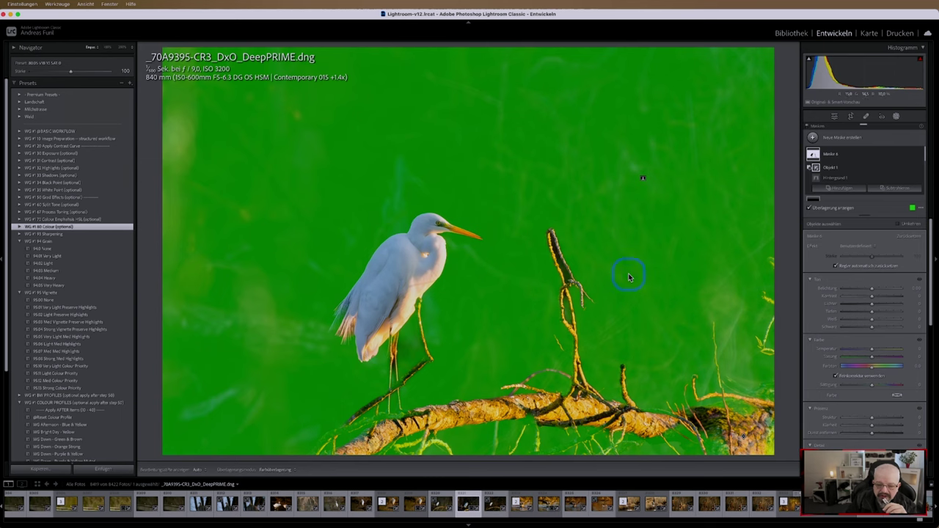
{"action": "left_click", "coordinate": [906, 189]}
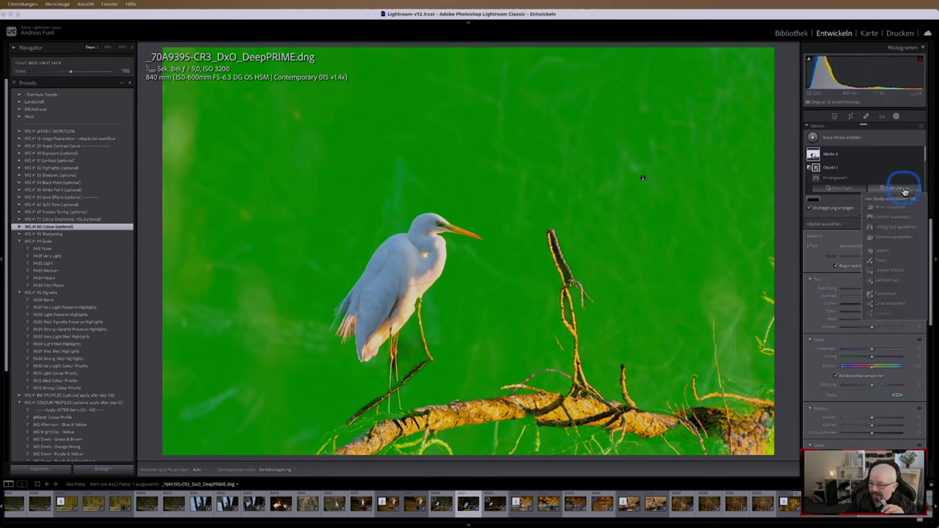
{"action": "left_click", "coordinate": [883, 257]}
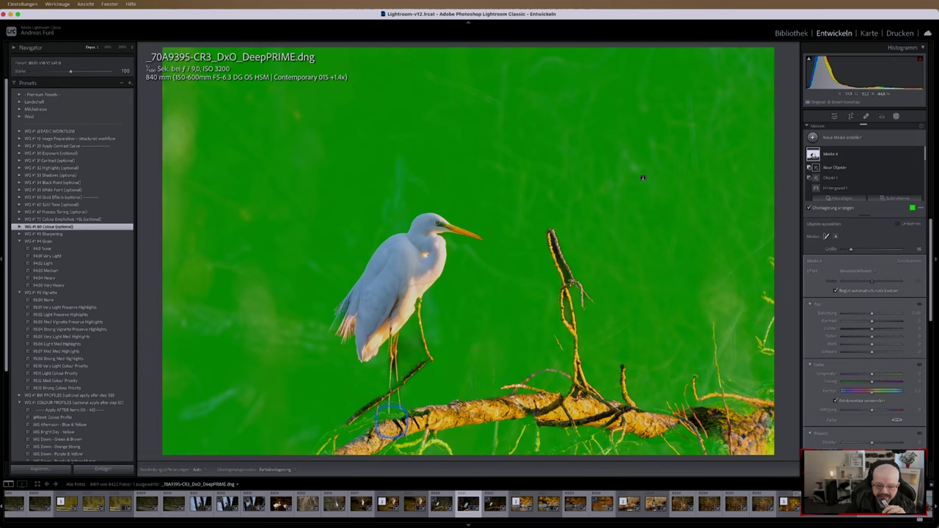
{"action": "left_click_drag", "start_coordinate": [402, 422], "coordinate": [339, 445]}
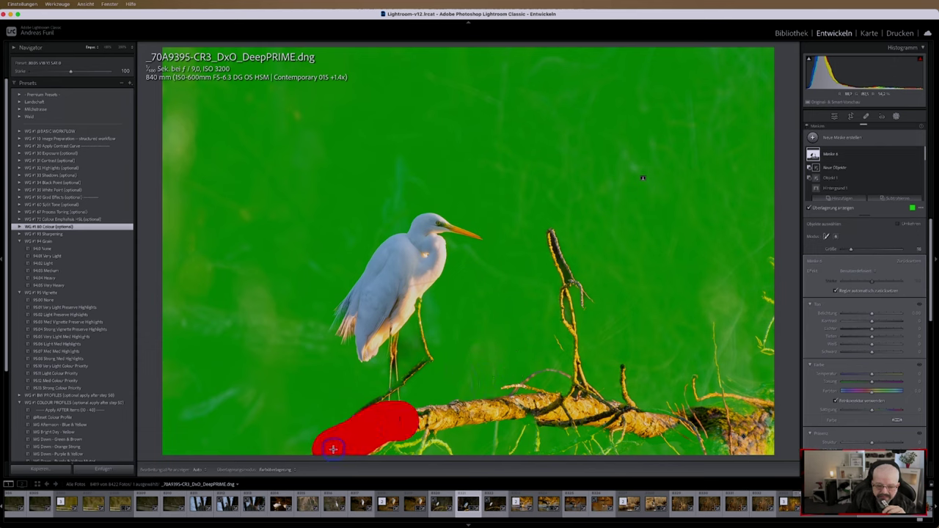
{"action": "mouse_move", "coordinate": [378, 417]}
{"action": "left_mouse_down"}
{"action": "mouse_move", "coordinate": [397, 397]}
{"action": "mouse_move", "coordinate": [493, 419]}
{"action": "mouse_move", "coordinate": [565, 418]}
{"action": "mouse_move", "coordinate": [577, 399]}
{"action": "mouse_move", "coordinate": [577, 353]}
{"action": "mouse_move", "coordinate": [556, 234]}
{"action": "mouse_move", "coordinate": [571, 380]}
{"action": "mouse_move", "coordinate": [652, 426]}
{"action": "mouse_move", "coordinate": [709, 440]}
{"action": "mouse_move", "coordinate": [668, 446]}
{"action": "mouse_move", "coordinate": [763, 437]}
{"action": "left_mouse_up"}
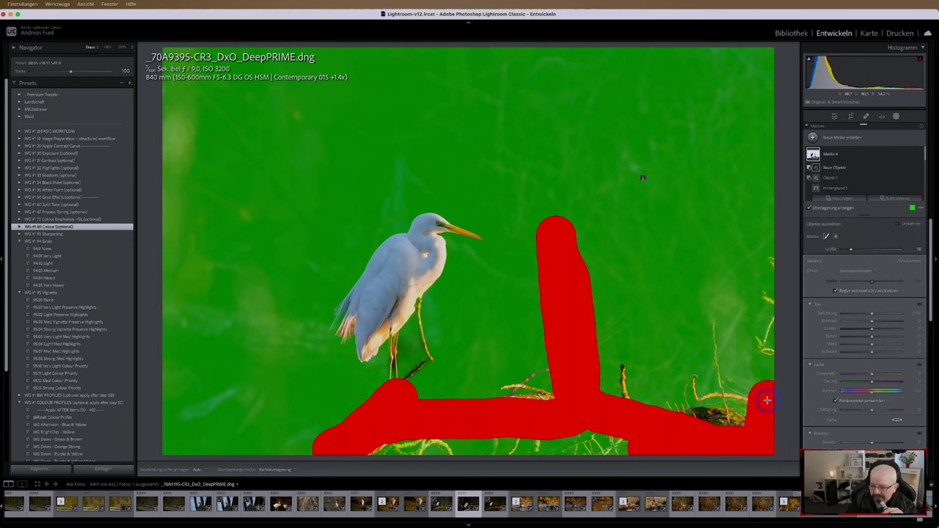
{"action": "left_click_drag", "start_coordinate": [767, 400], "coordinate": [767, 424]}
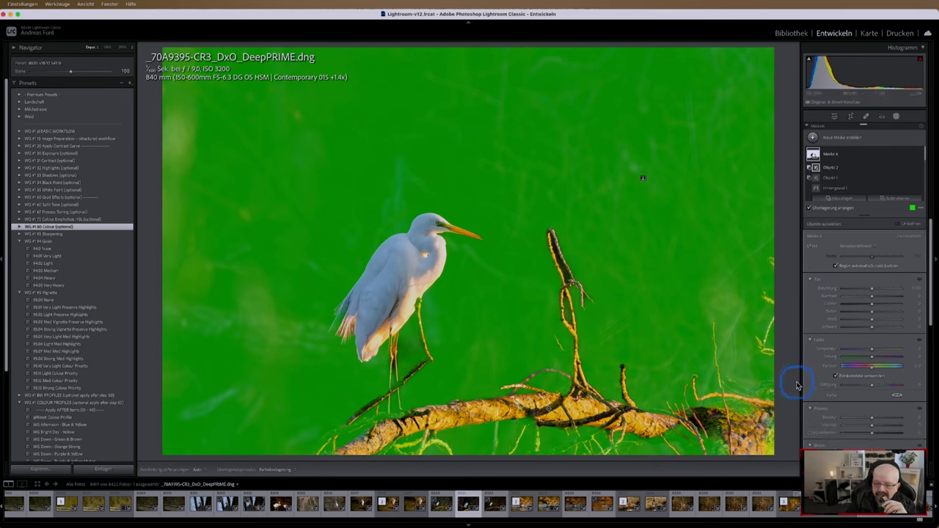
Brush-subtract the branch and thin twig below the egret's legs from the background mask
{"action": "left_click", "coordinate": [897, 198]}
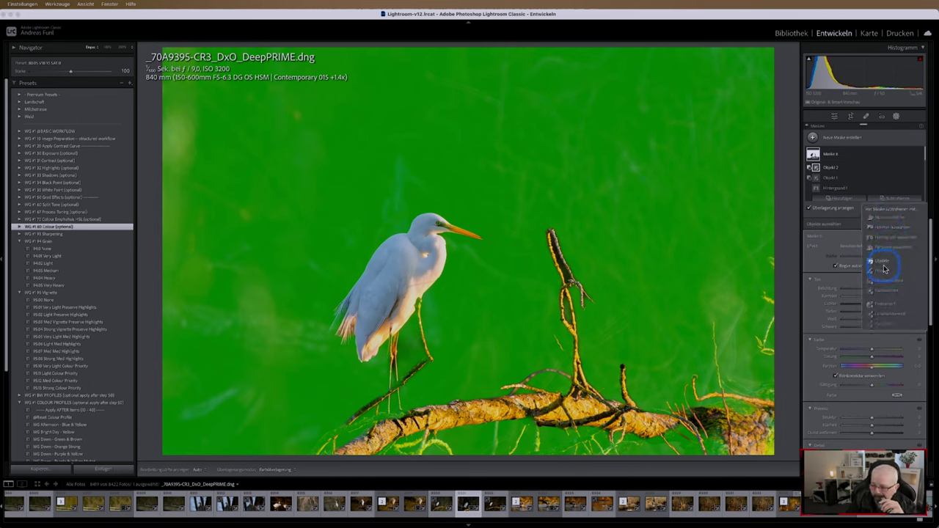
{"action": "left_click", "coordinate": [884, 269]}
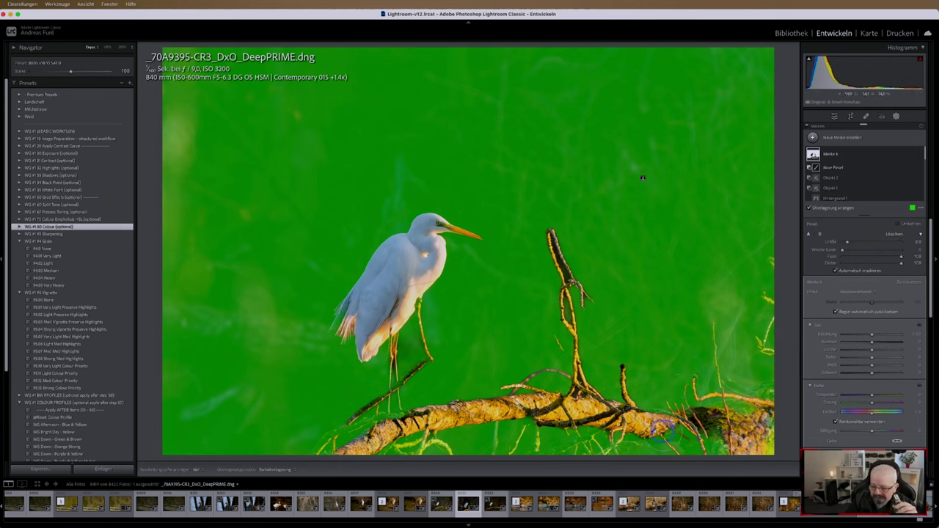
{"action": "mouse_move", "coordinate": [667, 433]}
{"action": "left_mouse_down"}
{"action": "mouse_move", "coordinate": [762, 432]}
{"action": "mouse_move", "coordinate": [722, 410]}
{"action": "mouse_move", "coordinate": [655, 427]}
{"action": "left_mouse_up"}
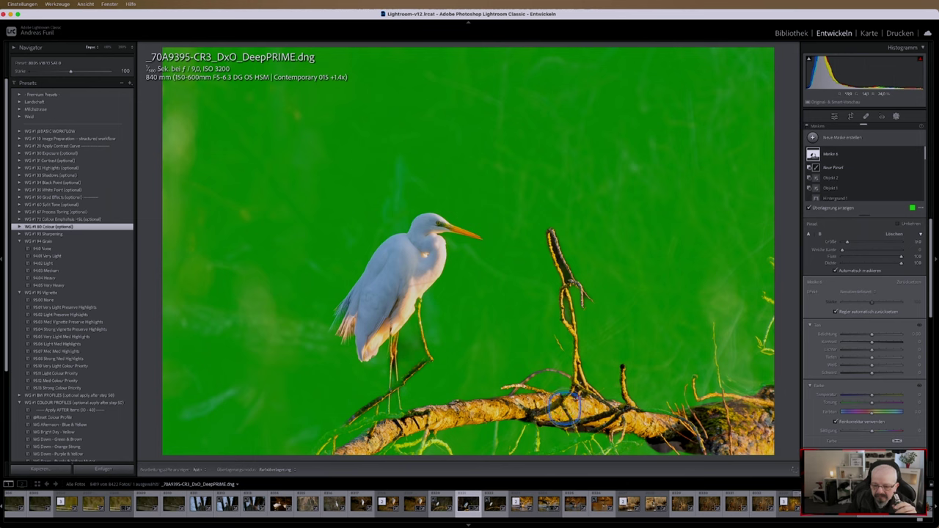
{"action": "mouse_move", "coordinate": [506, 408]}
{"action": "left_mouse_down"}
{"action": "mouse_move", "coordinate": [431, 412]}
{"action": "mouse_move", "coordinate": [325, 442]}
{"action": "left_mouse_up"}
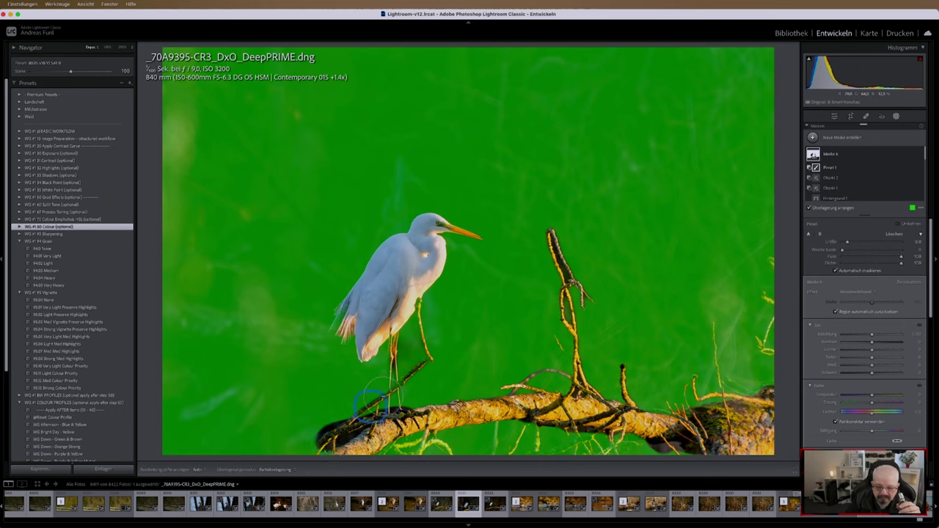
{"action": "left_click_drag", "start_coordinate": [395, 387], "coordinate": [378, 392]}
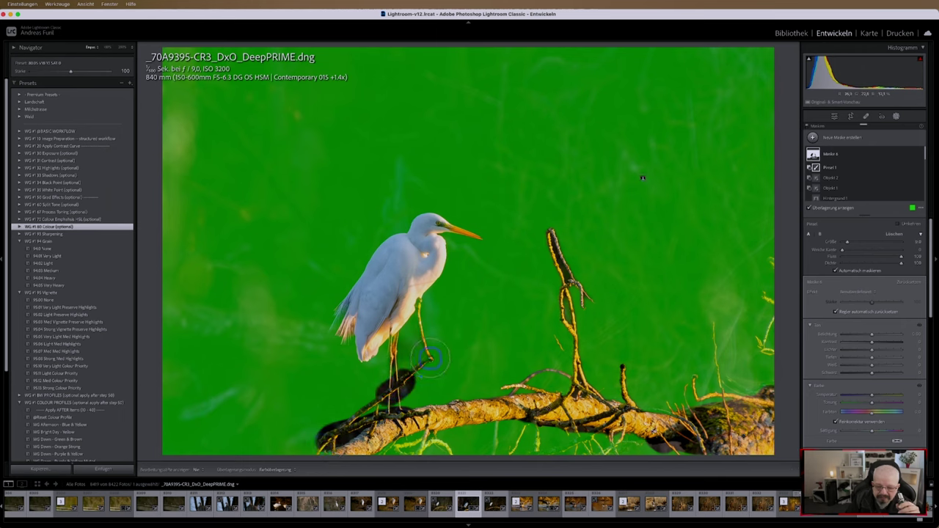
{"action": "mouse_move", "coordinate": [430, 357]}
{"action": "left_mouse_down"}
{"action": "mouse_move", "coordinate": [423, 310]}
{"action": "mouse_move", "coordinate": [416, 373]}
{"action": "left_mouse_up"}
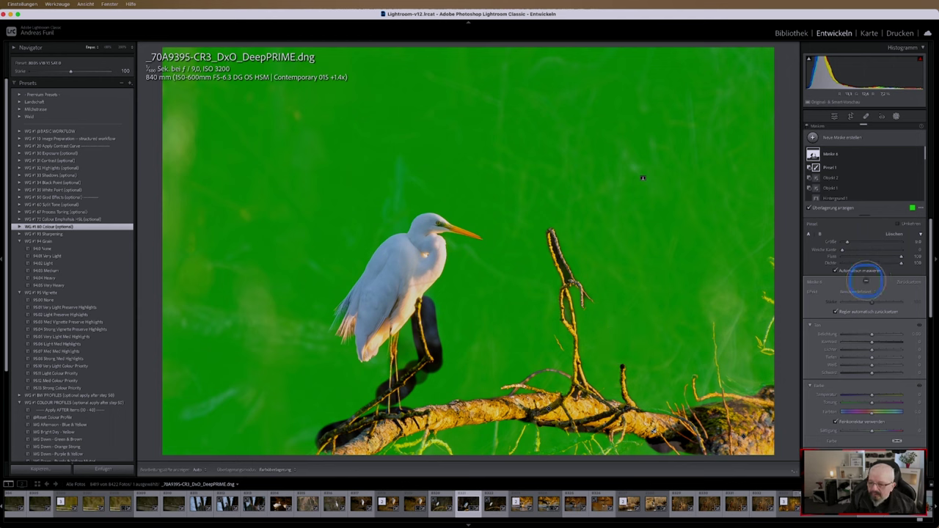
Zoom in on the legs and brush-add the upper dark shadow back into the mask
{"action": "scroll", "coordinate": [844, 192], "scroll_direction": "down", "scroll_amount": 3}
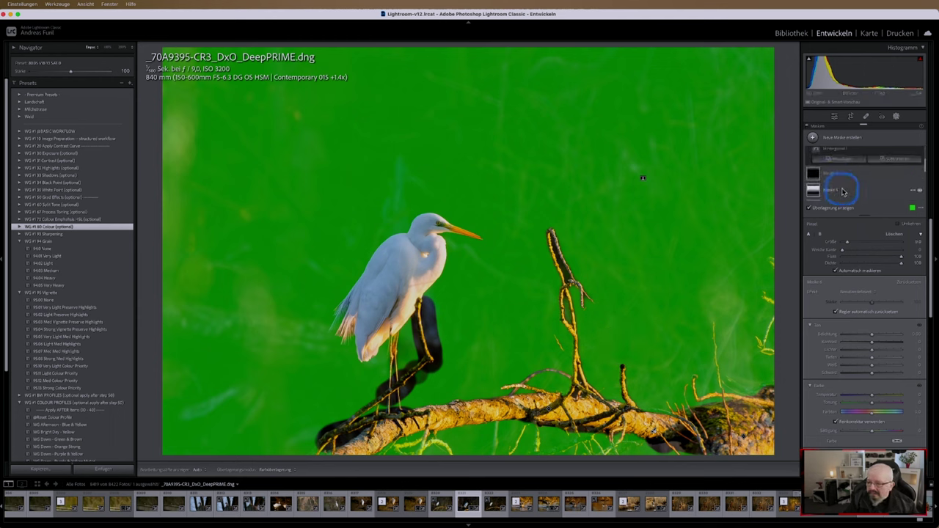
{"action": "left_click", "coordinate": [838, 159]}
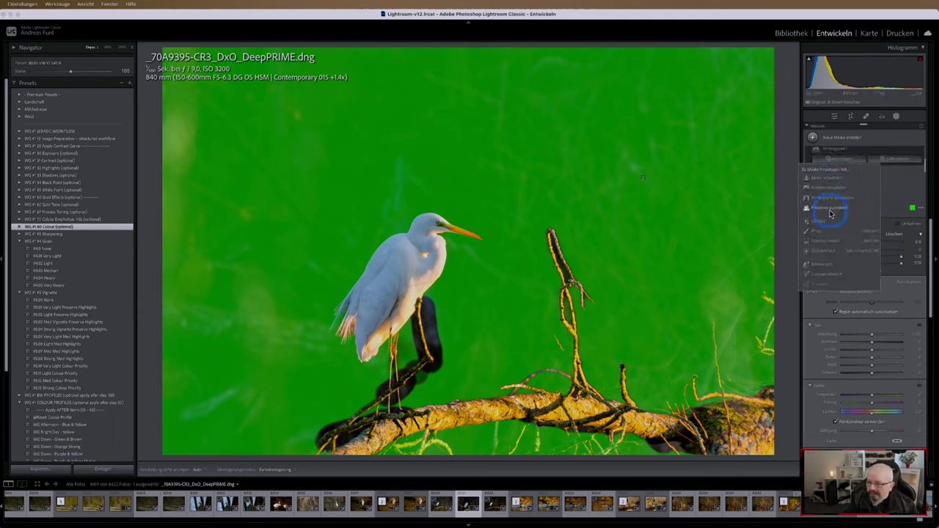
{"action": "left_click", "coordinate": [816, 232]}
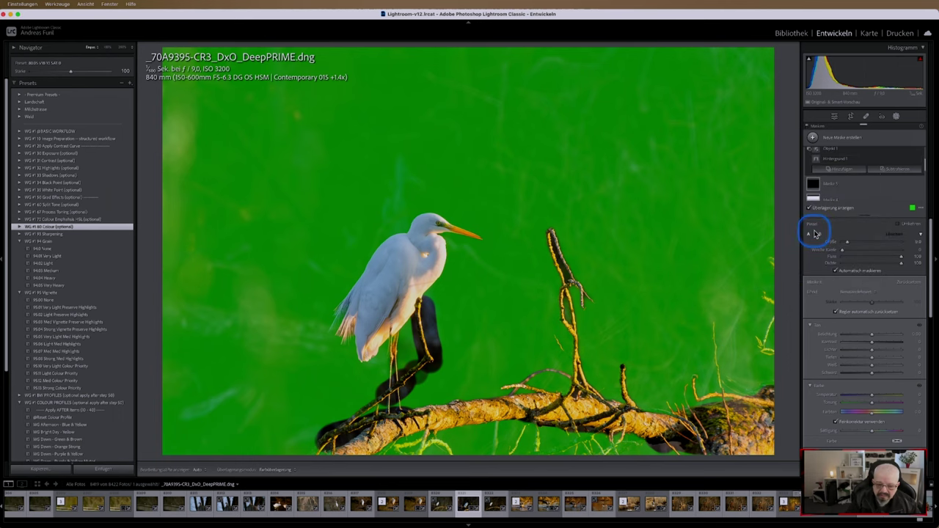
{"action": "left_click", "coordinate": [433, 297]}
{"action": "left_click_drag", "start_coordinate": [455, 315], "coordinate": [465, 157]}
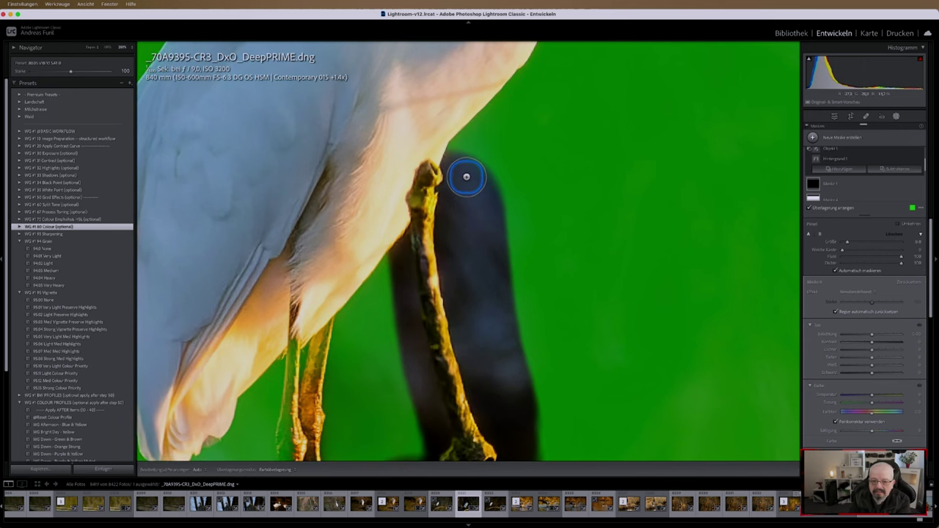
{"action": "scroll", "coordinate": [474, 170], "scroll_direction": "up", "scroll_amount": 2}
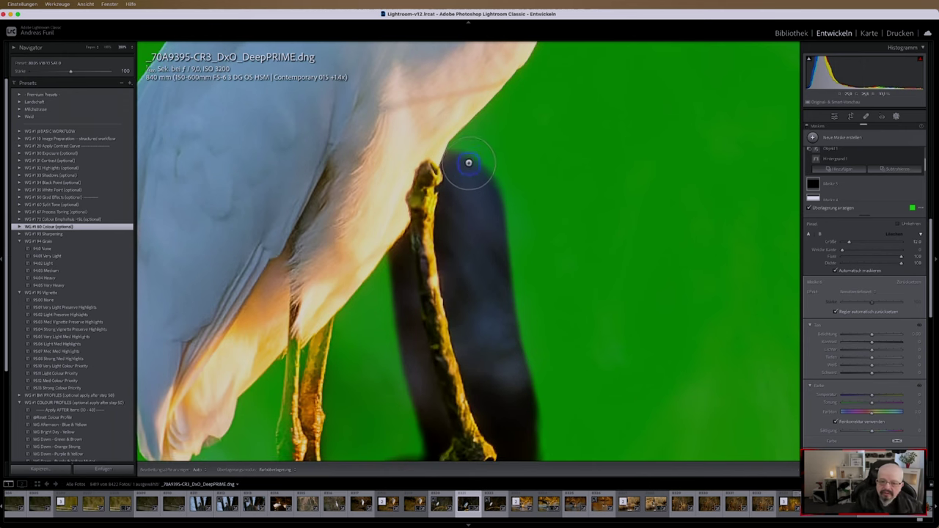
{"action": "mouse_move", "coordinate": [462, 167]}
{"action": "left_mouse_down"}
{"action": "mouse_move", "coordinate": [458, 160]}
{"action": "mouse_move", "coordinate": [446, 214]}
{"action": "left_mouse_up"}
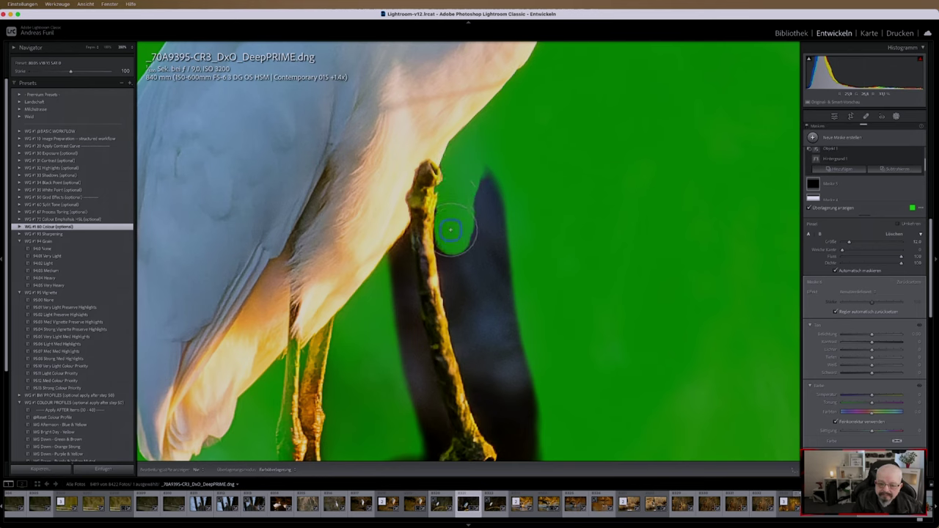
{"action": "mouse_move", "coordinate": [450, 251]}
{"action": "left_mouse_down"}
{"action": "mouse_move", "coordinate": [483, 399]}
{"action": "mouse_move", "coordinate": [496, 414]}
{"action": "mouse_move", "coordinate": [481, 189]}
{"action": "mouse_move", "coordinate": [514, 252]}
{"action": "mouse_move", "coordinate": [528, 398]}
{"action": "mouse_move", "coordinate": [514, 364]}
{"action": "left_mouse_up"}
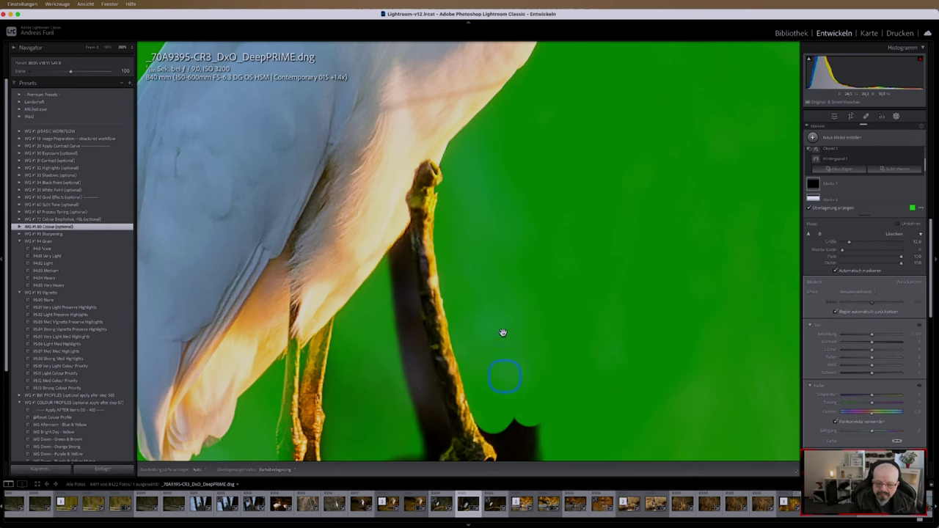
Paint the remaining shadow patches, twig-fork notch and gap between the legs into the mask
{"action": "scroll", "coordinate": [490, 225], "scroll_direction": "down", "scroll_amount": 5}
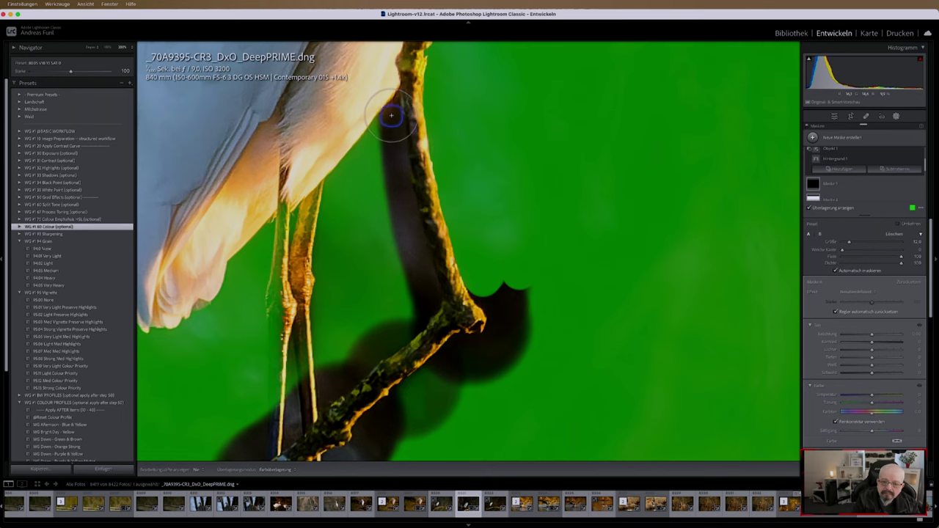
{"action": "mouse_move", "coordinate": [391, 115]}
{"action": "left_mouse_down"}
{"action": "mouse_move", "coordinate": [419, 304]}
{"action": "mouse_move", "coordinate": [376, 353]}
{"action": "mouse_move", "coordinate": [327, 387]}
{"action": "mouse_move", "coordinate": [330, 360]}
{"action": "mouse_move", "coordinate": [389, 308]}
{"action": "mouse_move", "coordinate": [392, 277]}
{"action": "mouse_move", "coordinate": [369, 212]}
{"action": "mouse_move", "coordinate": [330, 254]}
{"action": "mouse_move", "coordinate": [336, 299]}
{"action": "mouse_move", "coordinate": [352, 289]}
{"action": "mouse_move", "coordinate": [367, 296]}
{"action": "mouse_move", "coordinate": [329, 316]}
{"action": "left_mouse_up"}
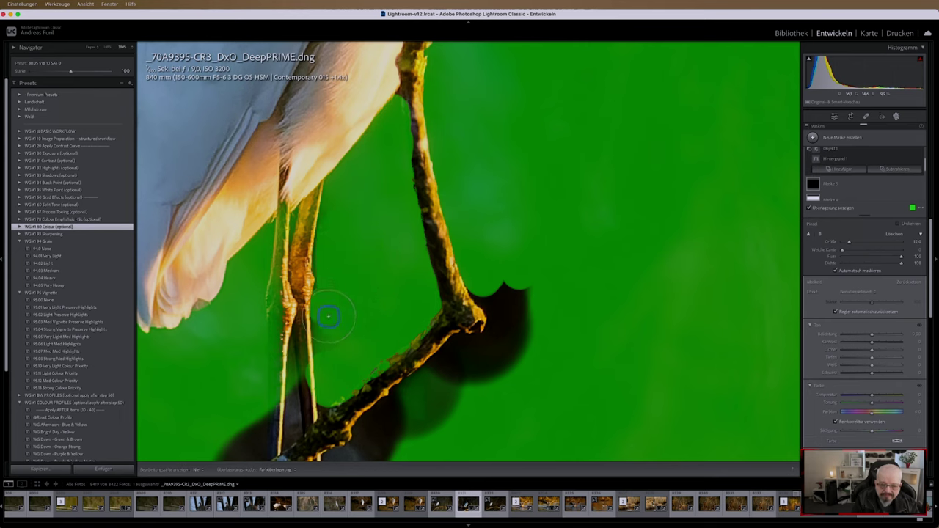
{"action": "mouse_move", "coordinate": [446, 326]}
{"action": "left_mouse_down"}
{"action": "mouse_move", "coordinate": [497, 300]}
{"action": "mouse_move", "coordinate": [492, 309]}
{"action": "mouse_move", "coordinate": [486, 297]}
{"action": "mouse_move", "coordinate": [503, 288]}
{"action": "mouse_move", "coordinate": [516, 325]}
{"action": "mouse_move", "coordinate": [483, 355]}
{"action": "mouse_move", "coordinate": [466, 357]}
{"action": "mouse_move", "coordinate": [461, 332]}
{"action": "mouse_move", "coordinate": [401, 410]}
{"action": "mouse_move", "coordinate": [399, 398]}
{"action": "mouse_move", "coordinate": [363, 435]}
{"action": "mouse_move", "coordinate": [409, 430]}
{"action": "mouse_move", "coordinate": [495, 360]}
{"action": "mouse_move", "coordinate": [514, 361]}
{"action": "left_mouse_up"}
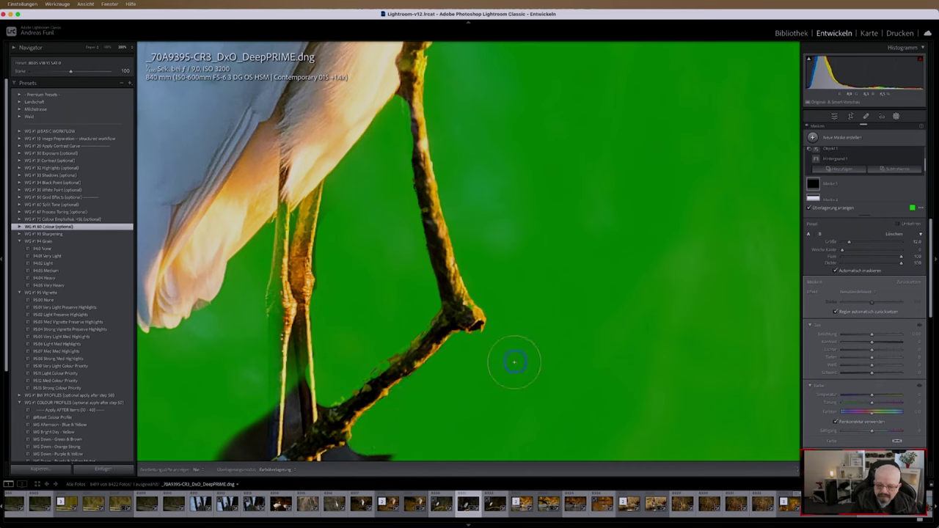
{"action": "left_click_drag", "start_coordinate": [436, 404], "coordinate": [599, 273]}
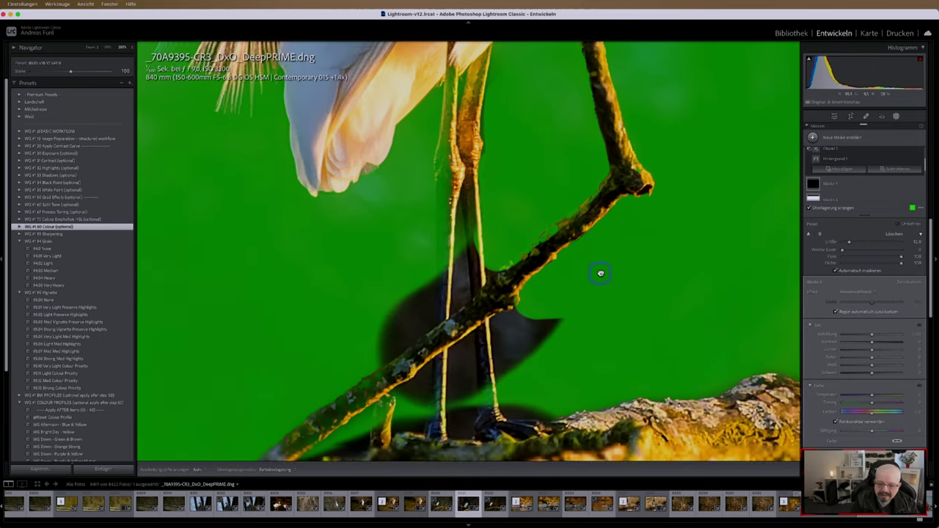
{"action": "mouse_move", "coordinate": [567, 301]}
{"action": "left_mouse_down"}
{"action": "mouse_move", "coordinate": [528, 325]}
{"action": "mouse_move", "coordinate": [518, 319]}
{"action": "mouse_move", "coordinate": [516, 363]}
{"action": "mouse_move", "coordinate": [560, 329]}
{"action": "mouse_move", "coordinate": [472, 350]}
{"action": "mouse_move", "coordinate": [468, 441]}
{"action": "left_mouse_up"}
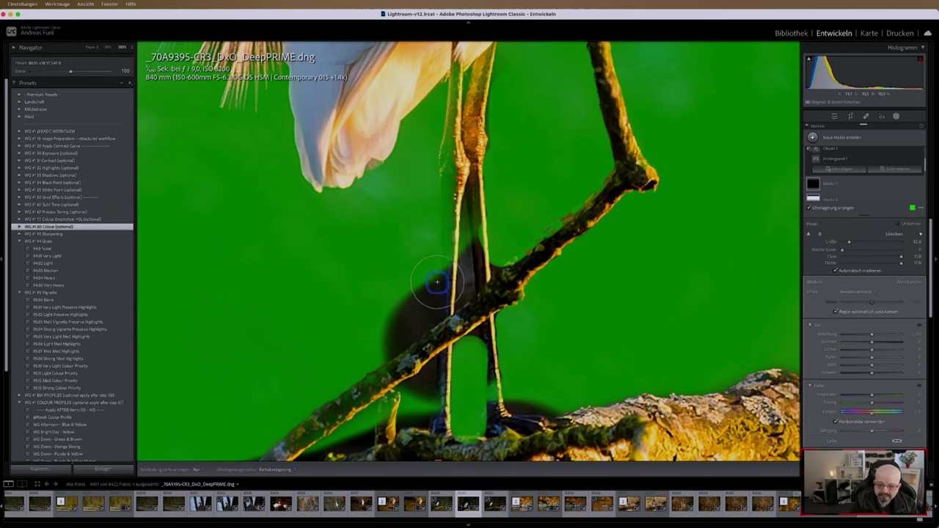
{"action": "mouse_move", "coordinate": [428, 288]}
{"action": "left_mouse_down"}
{"action": "mouse_move", "coordinate": [433, 271]}
{"action": "mouse_move", "coordinate": [419, 315]}
{"action": "mouse_move", "coordinate": [398, 325]}
{"action": "mouse_move", "coordinate": [396, 314]}
{"action": "mouse_move", "coordinate": [380, 342]}
{"action": "mouse_move", "coordinate": [411, 310]}
{"action": "mouse_move", "coordinate": [433, 304]}
{"action": "mouse_move", "coordinate": [419, 381]}
{"action": "mouse_move", "coordinate": [431, 372]}
{"action": "mouse_move", "coordinate": [415, 406]}
{"action": "mouse_move", "coordinate": [422, 411]}
{"action": "mouse_move", "coordinate": [322, 459]}
{"action": "mouse_move", "coordinate": [334, 447]}
{"action": "left_mouse_up"}
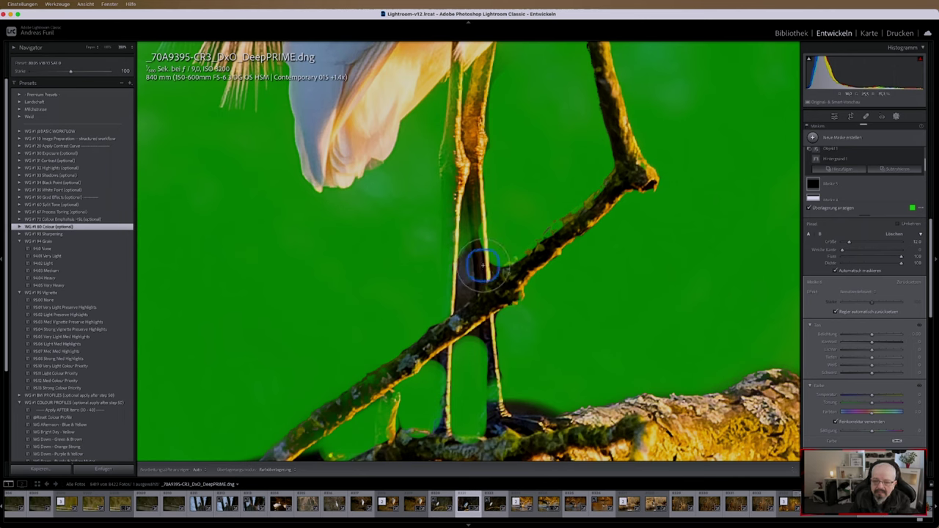
{"action": "scroll", "coordinate": [481, 266], "scroll_direction": "down", "scroll_amount": 5}
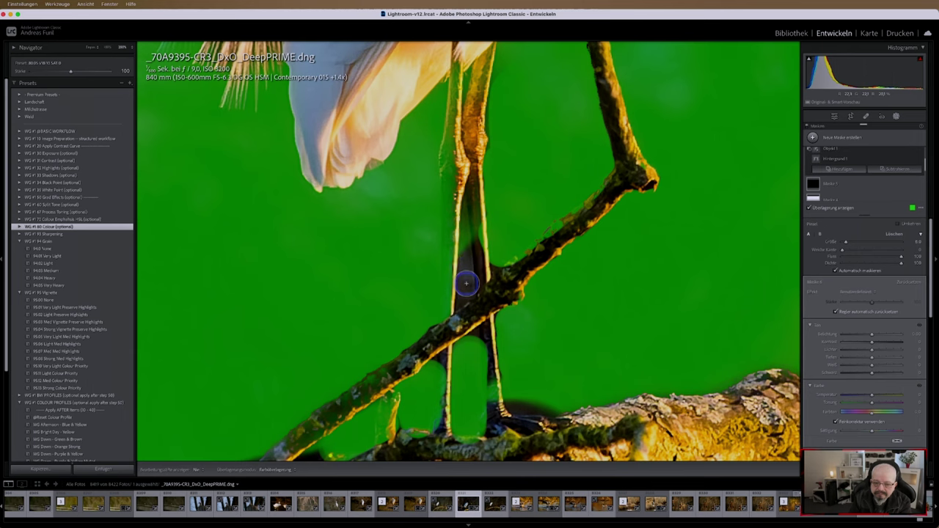
{"action": "left_click_drag", "start_coordinate": [466, 295], "coordinate": [467, 261]}
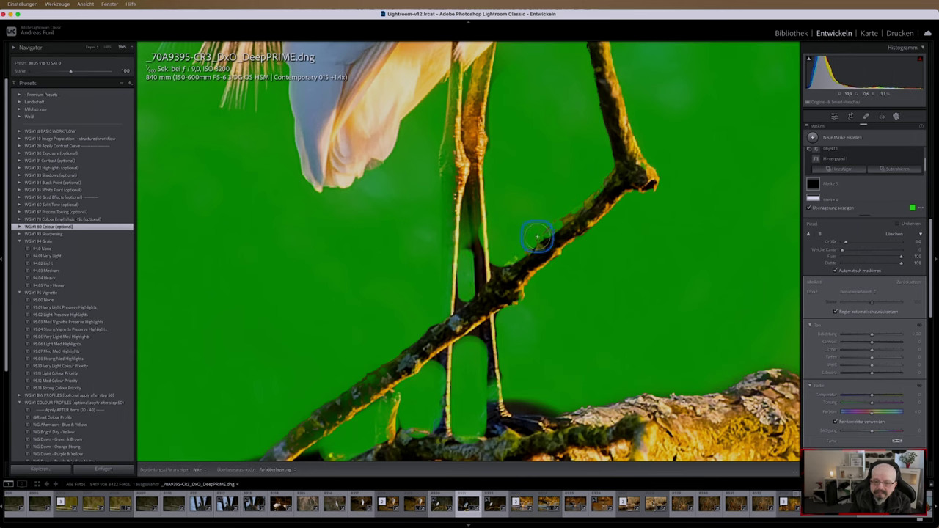
{"action": "left_click", "coordinate": [892, 169]}
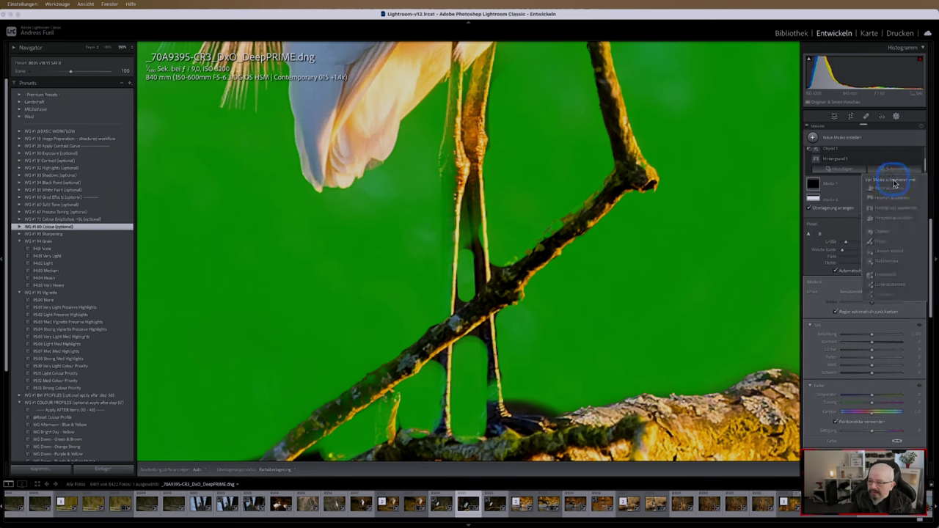
Brush-subtract the egret's legs from the background mask, then zoom back to fit
{"action": "left_click", "coordinate": [883, 240]}
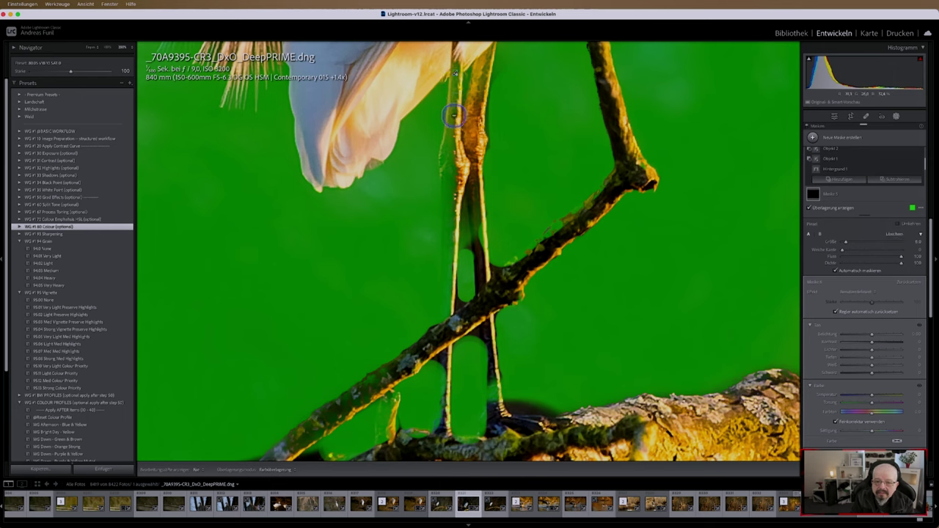
{"action": "left_click_drag", "start_coordinate": [450, 142], "coordinate": [448, 166]}
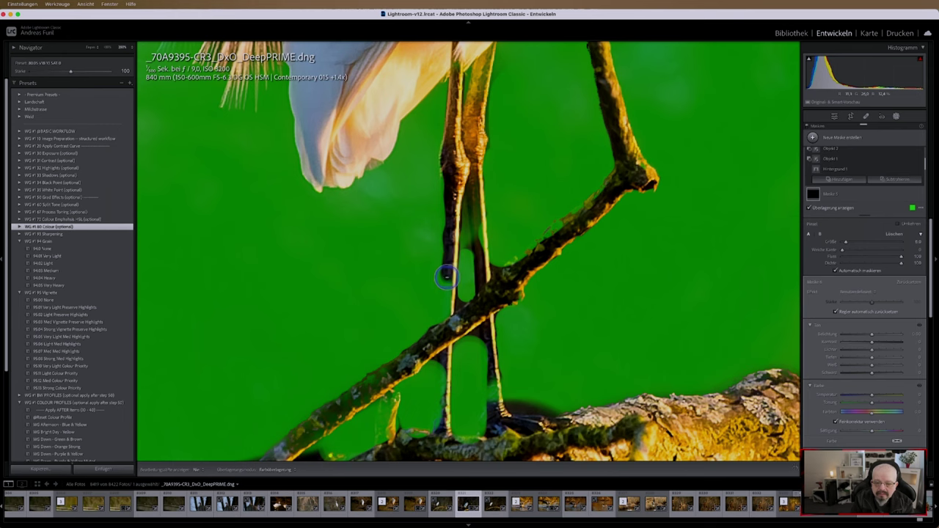
{"action": "left_click_drag", "start_coordinate": [446, 323], "coordinate": [446, 346]}
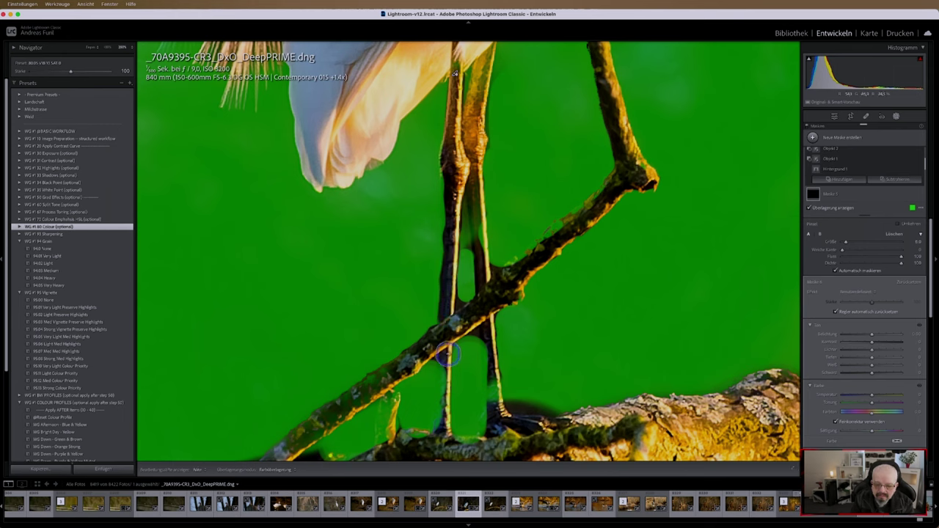
{"action": "left_click_drag", "start_coordinate": [439, 387], "coordinate": [437, 403]}
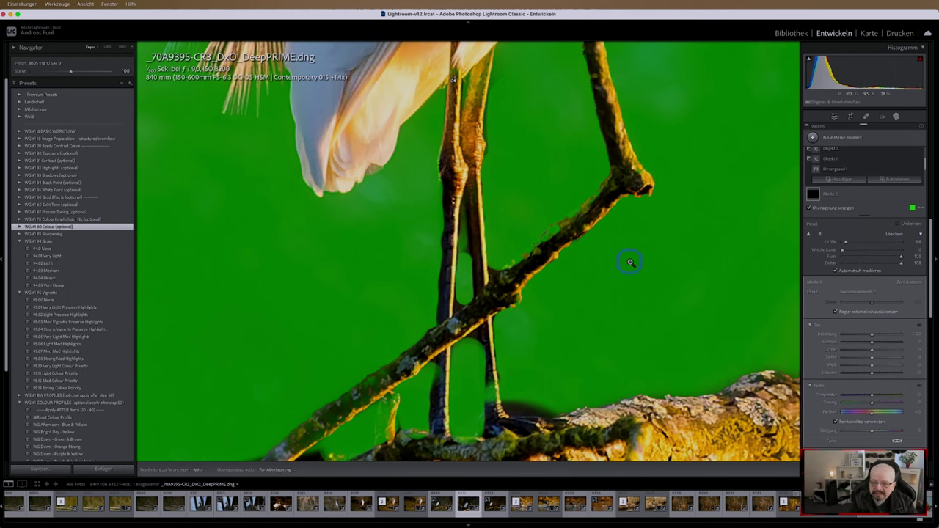
{"action": "left_click", "coordinate": [681, 258]}
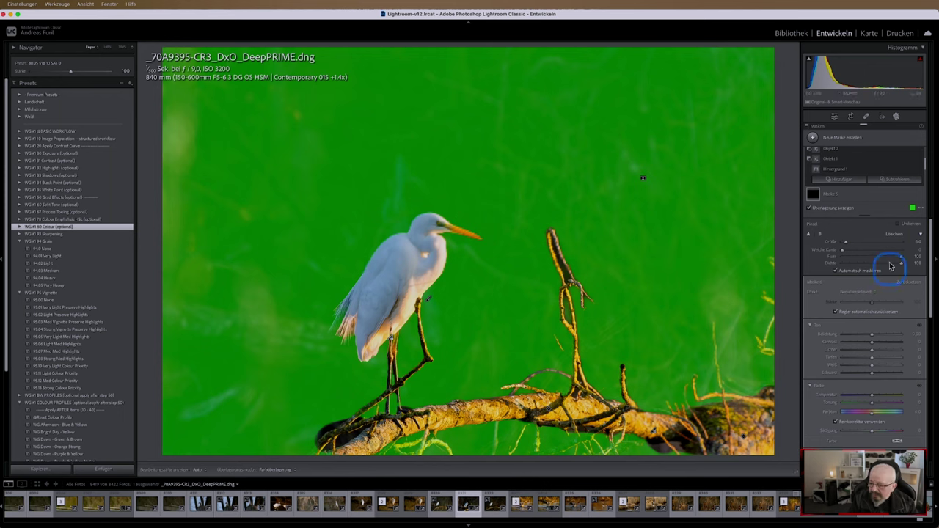
Lower the background mask's exposure and cool its colour temperature slightly
{"action": "left_click", "coordinate": [874, 337]}
{"action": "left_click_drag", "start_coordinate": [874, 338], "coordinate": [871, 338]}
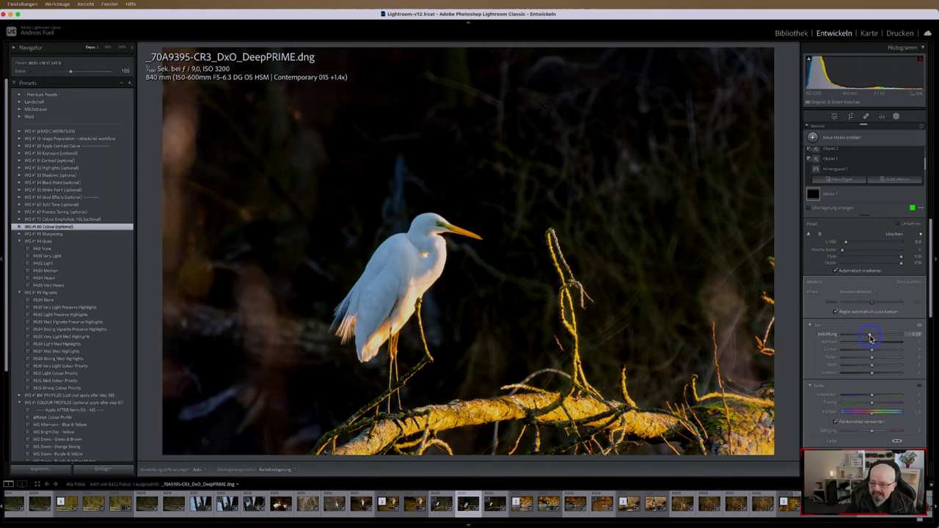
{"action": "left_click", "coordinate": [873, 398]}
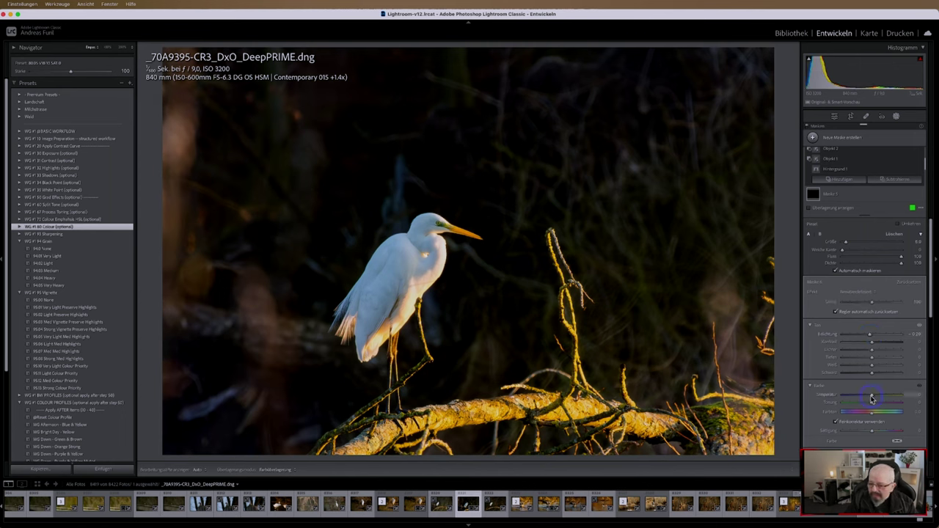
{"action": "left_click_drag", "start_coordinate": [873, 399], "coordinate": [871, 398]}
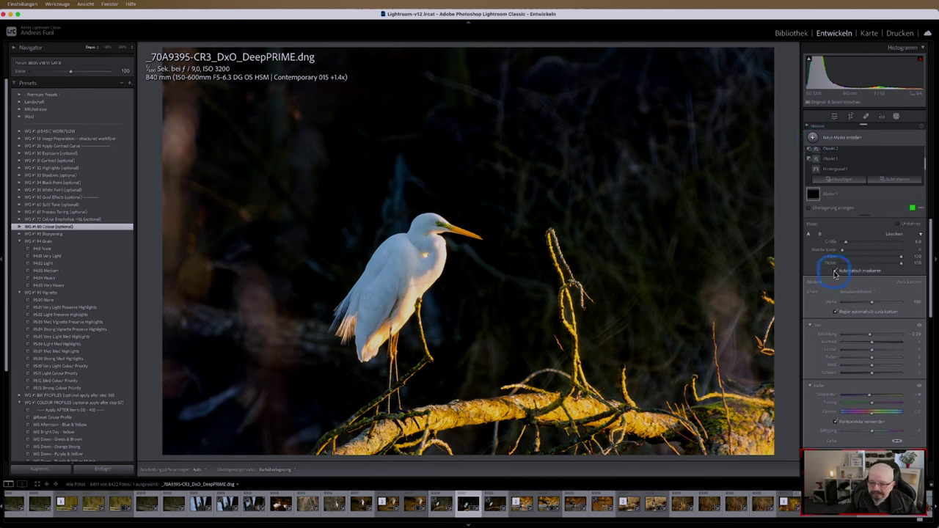
Set the background mask's Texture to -80
{"action": "scroll", "coordinate": [881, 378], "scroll_direction": "down", "scroll_amount": 3}
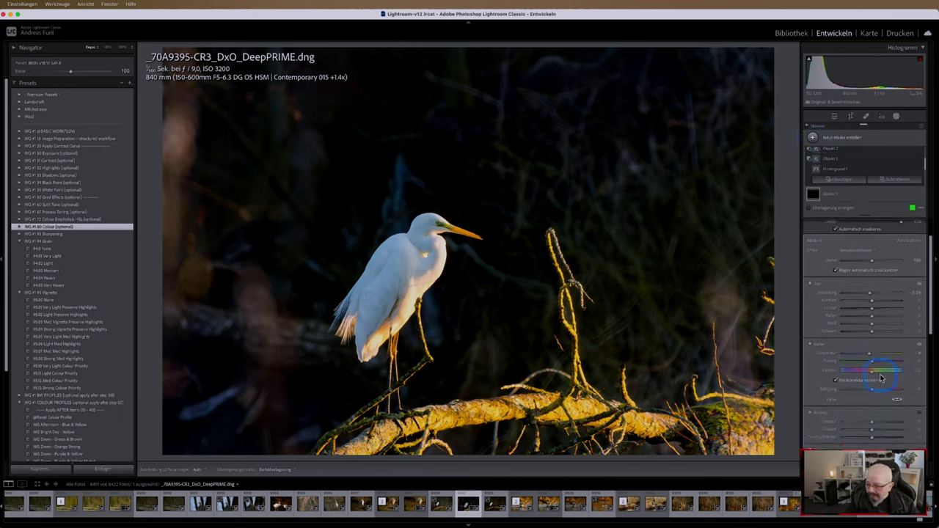
{"action": "left_click", "coordinate": [913, 412]}
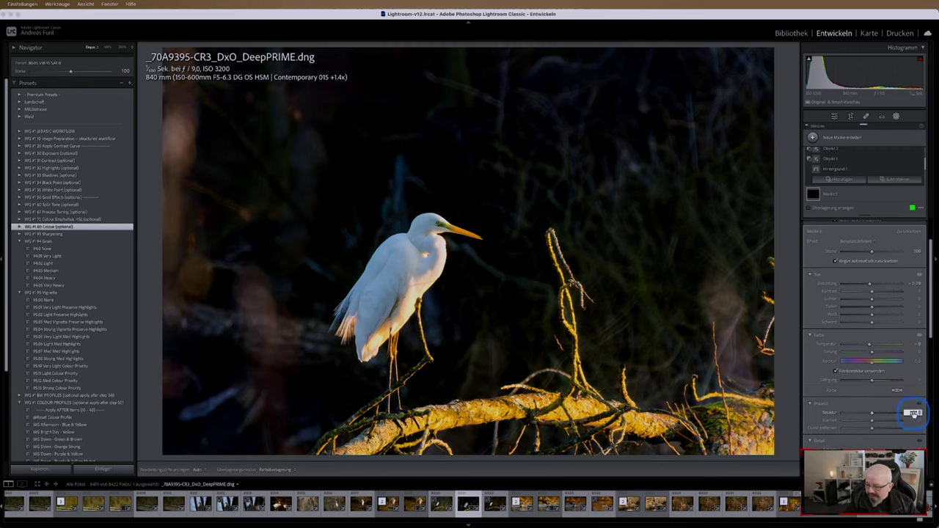
{"action": "type", "text": "-80"}
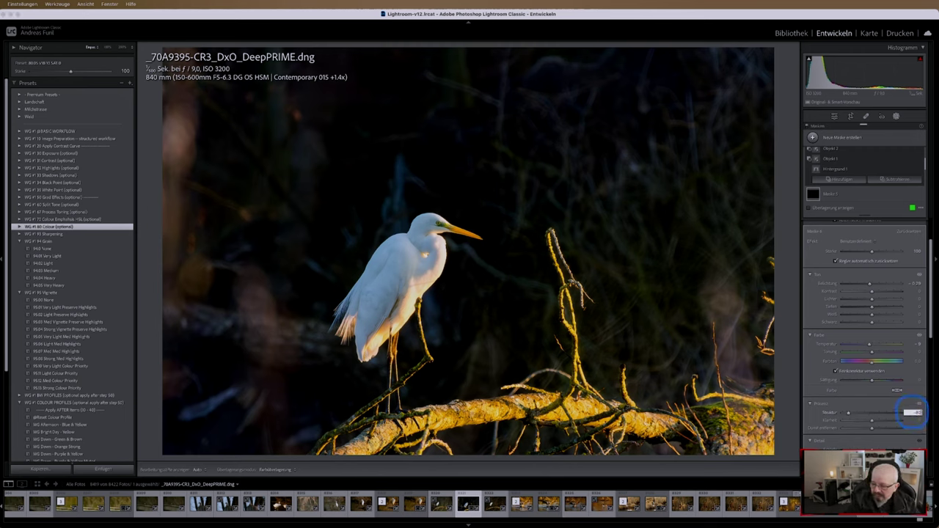
{"action": "key", "text": "Return"}
{"action": "left_click", "coordinate": [909, 421]}
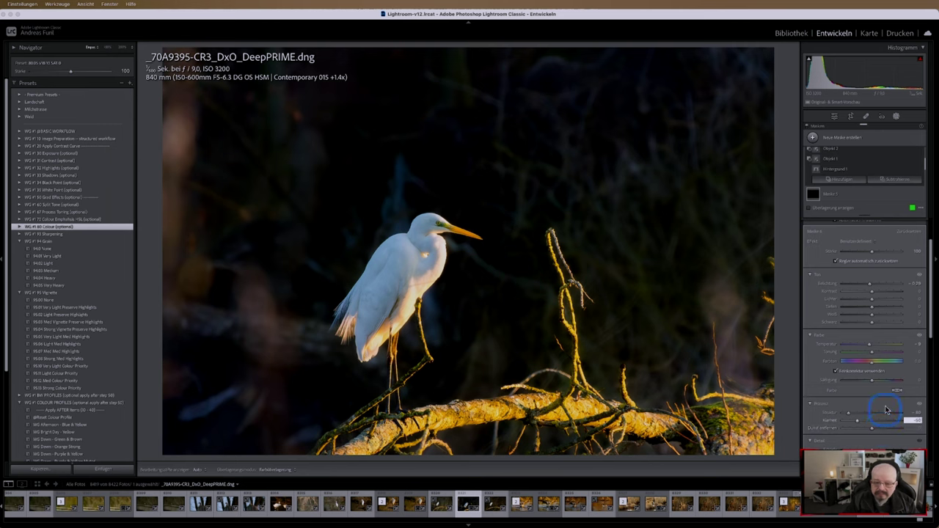
Add a linear gradient over the right side, subtract the egret, and lower its Highlights
{"action": "left_click", "coordinate": [813, 138]}
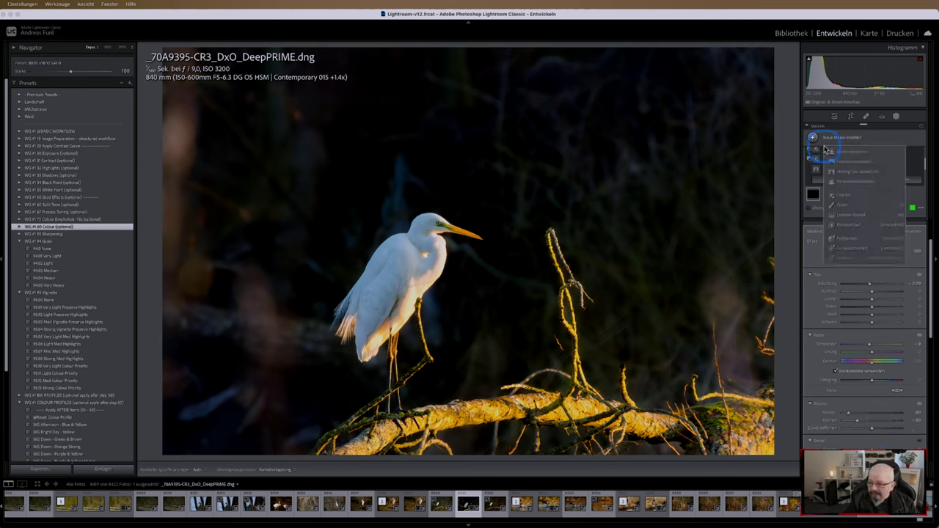
{"action": "left_click", "coordinate": [840, 213]}
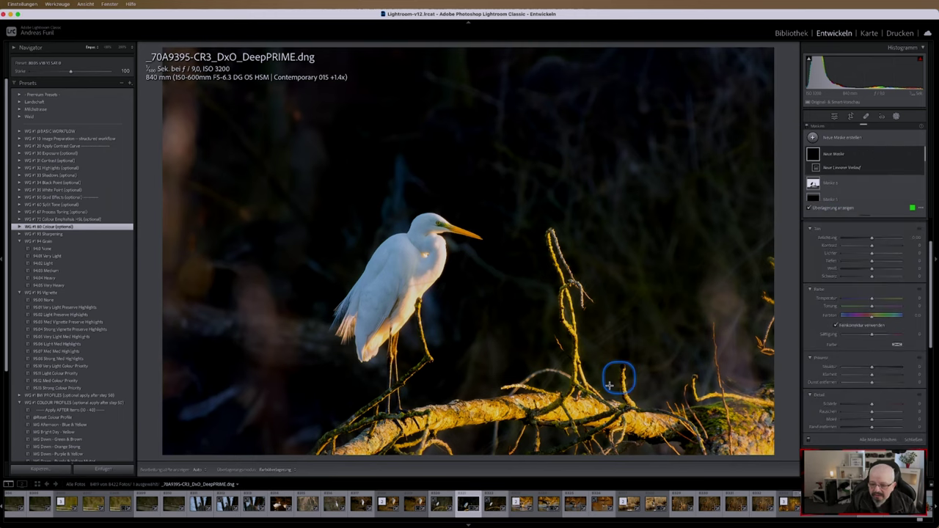
{"action": "mouse_move", "coordinate": [585, 403]}
{"action": "left_mouse_down"}
{"action": "mouse_move", "coordinate": [456, 254]}
{"action": "mouse_move", "coordinate": [408, 233]}
{"action": "left_mouse_up"}
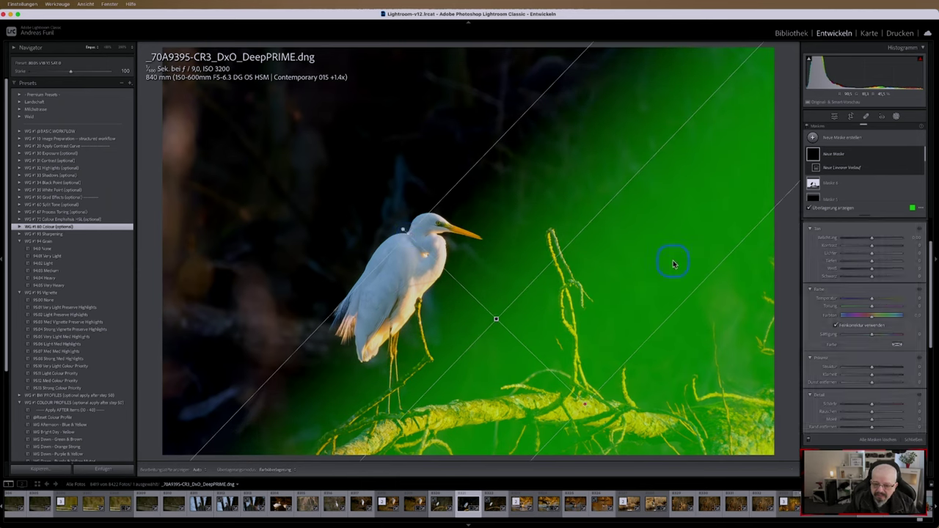
{"action": "left_click", "coordinate": [897, 165]}
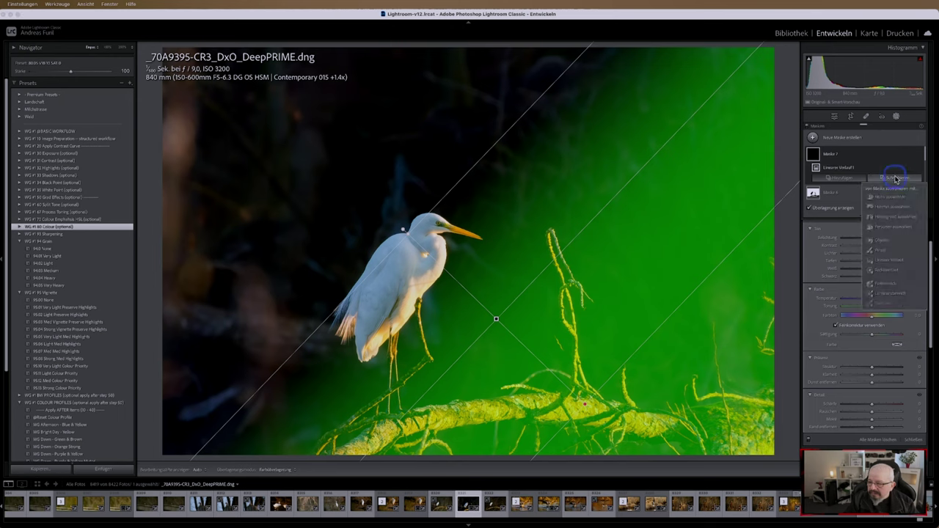
{"action": "left_click", "coordinate": [871, 239]}
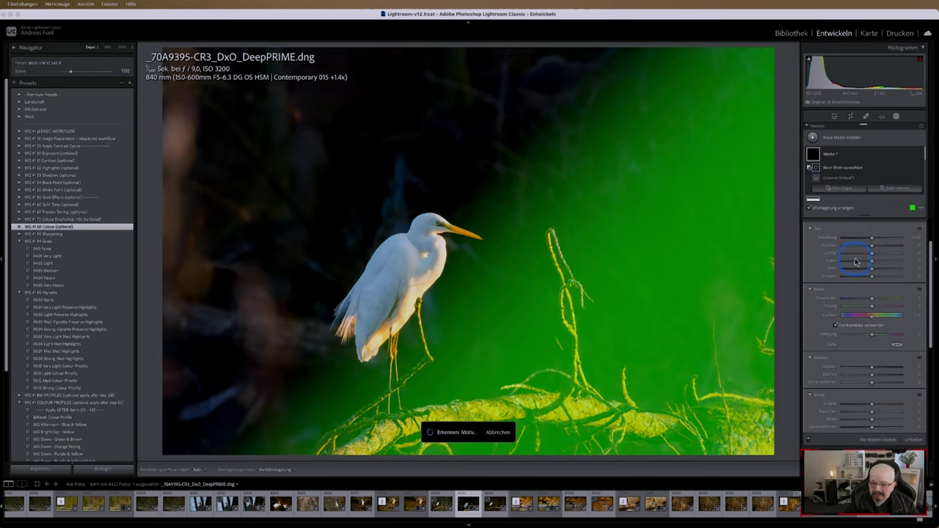
{"action": "left_click", "coordinate": [855, 295]}
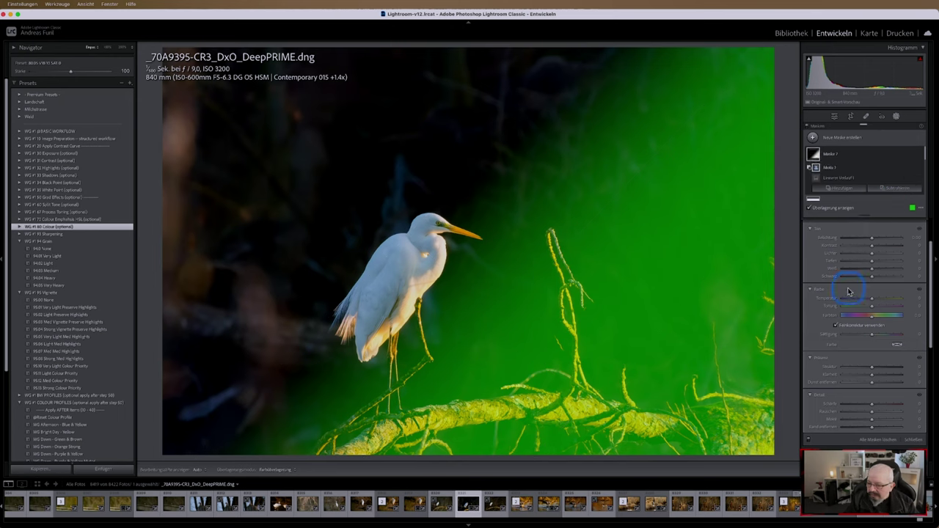
{"action": "left_click", "coordinate": [874, 257]}
{"action": "left_click_drag", "start_coordinate": [874, 258], "coordinate": [862, 257]}
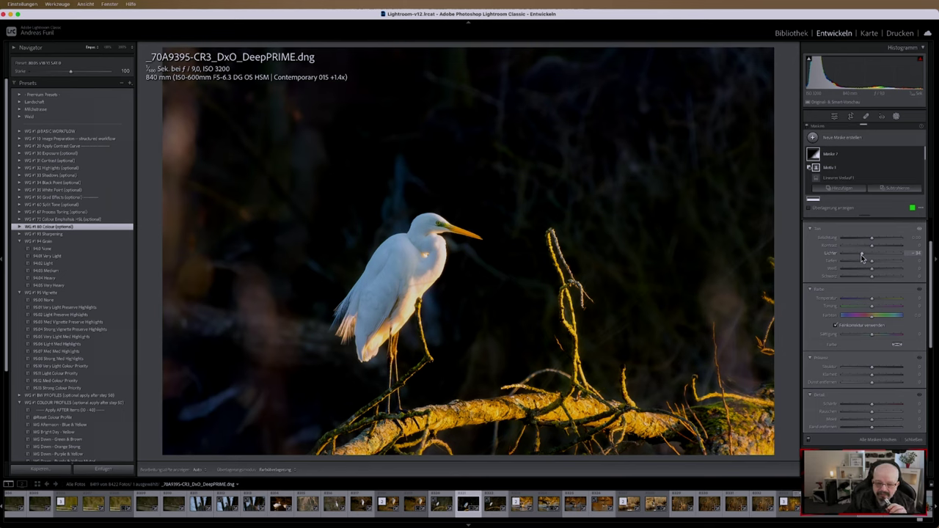
Leave masking and start cropping with the aspect ratio unlocked
{"action": "left_click", "coordinate": [896, 117]}
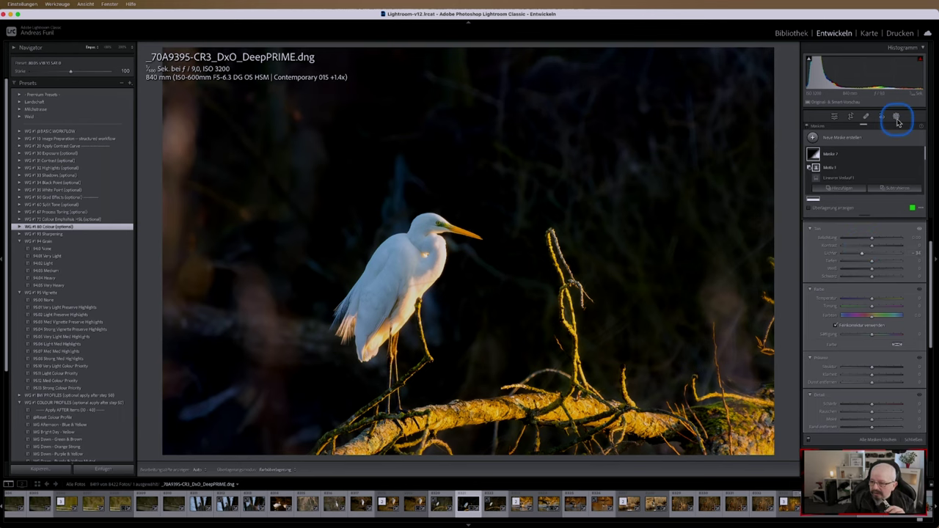
{"action": "left_click", "coordinate": [897, 119]}
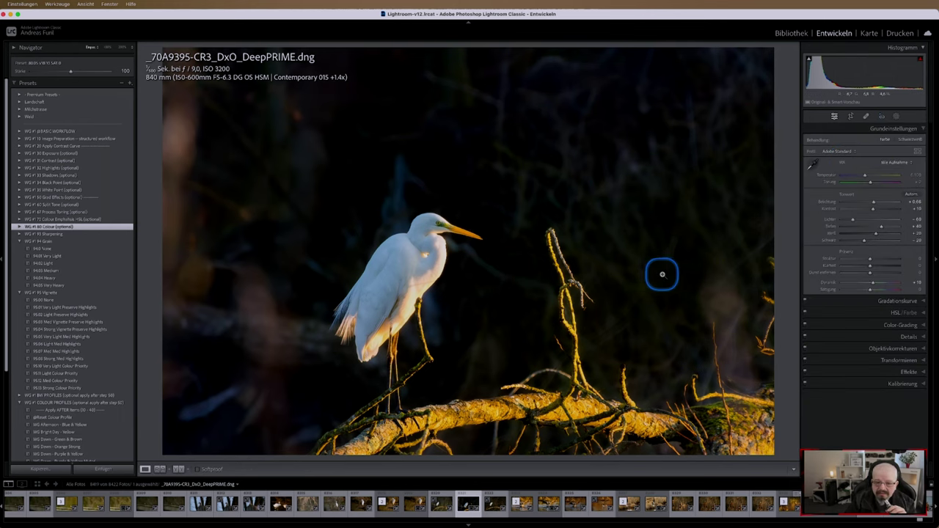
{"action": "left_click", "coordinate": [851, 116]}
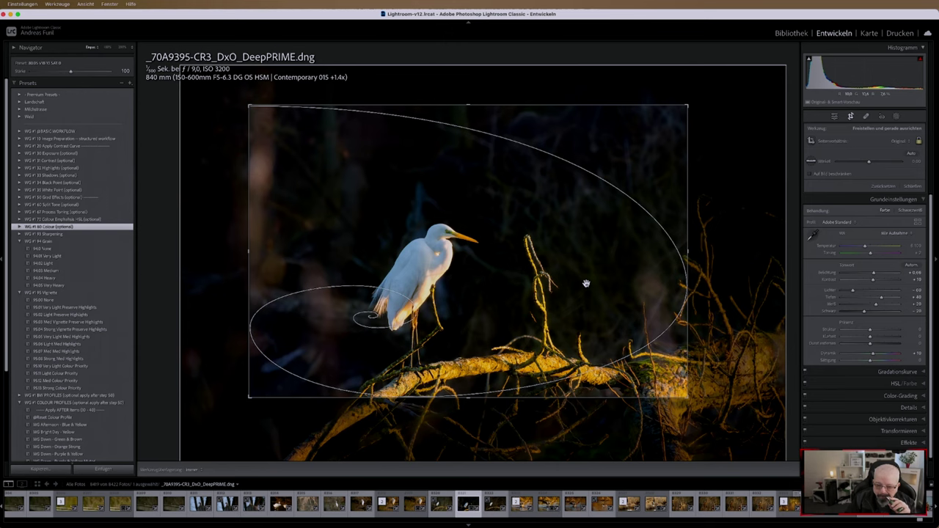
{"action": "left_click", "coordinate": [529, 233]}
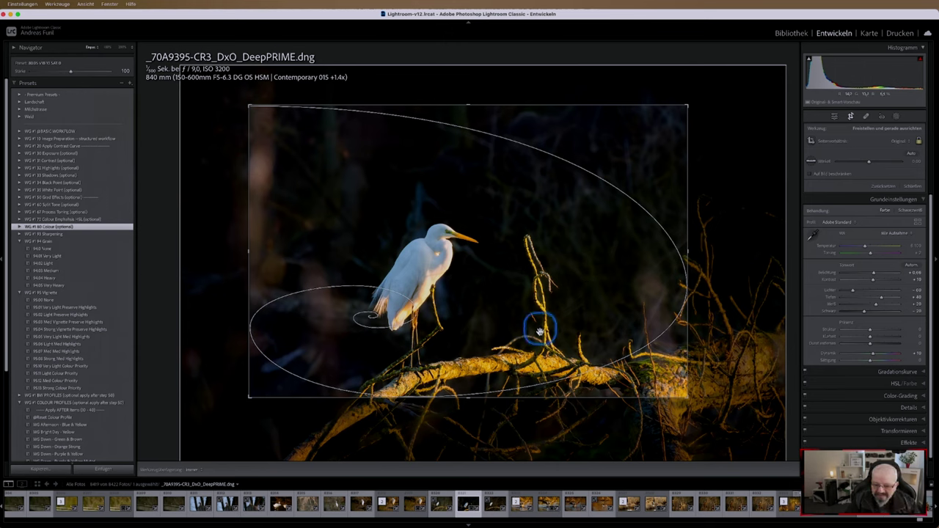
{"action": "left_click", "coordinate": [454, 303]}
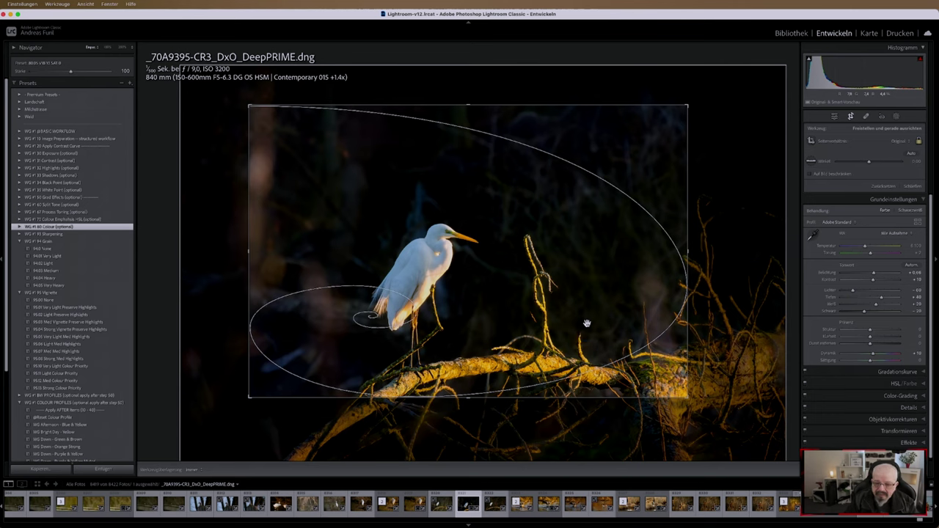
Drag the crop into a tall portrait frame, reposition the egret, and apply it
{"action": "left_click_drag", "start_coordinate": [593, 319], "coordinate": [914, 142]}
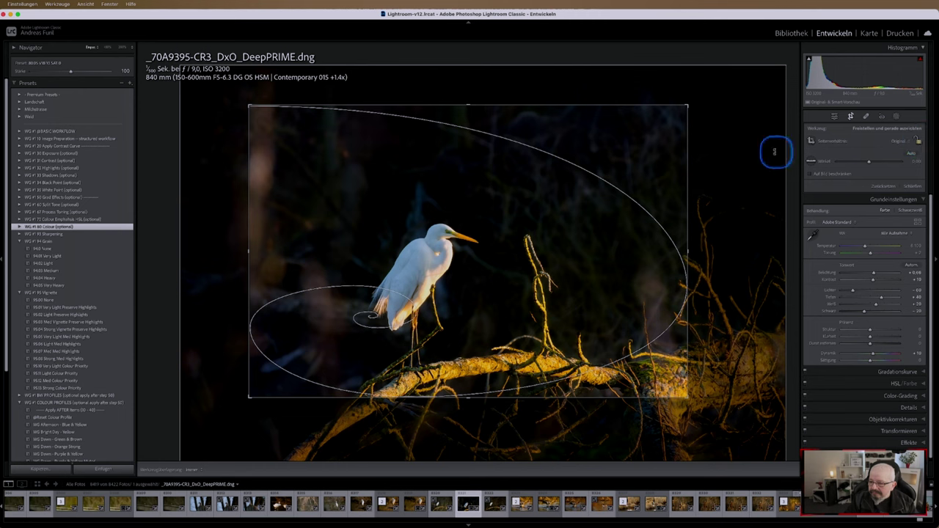
{"action": "left_click_drag", "start_coordinate": [914, 142], "coordinate": [558, 135]}
{"action": "left_click_drag", "start_coordinate": [465, 104], "coordinate": [465, 65]}
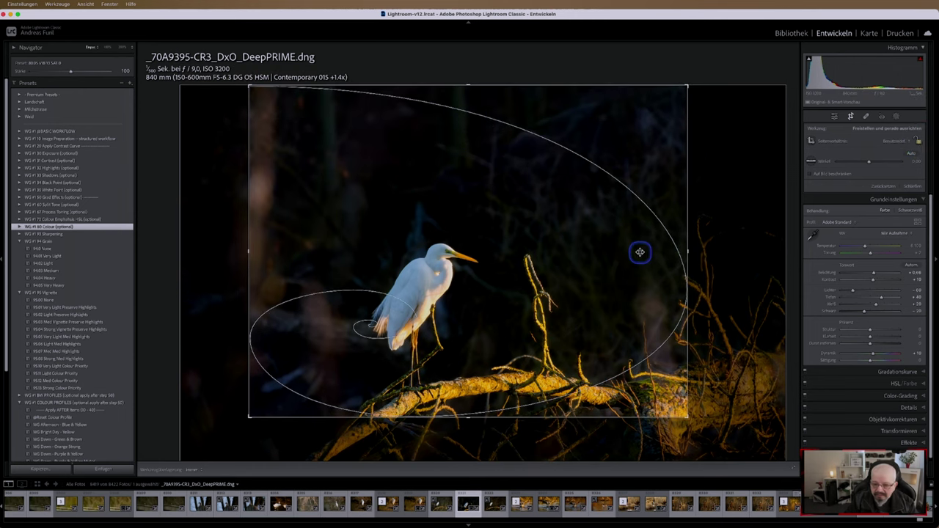
{"action": "left_click_drag", "start_coordinate": [636, 253], "coordinate": [631, 251]}
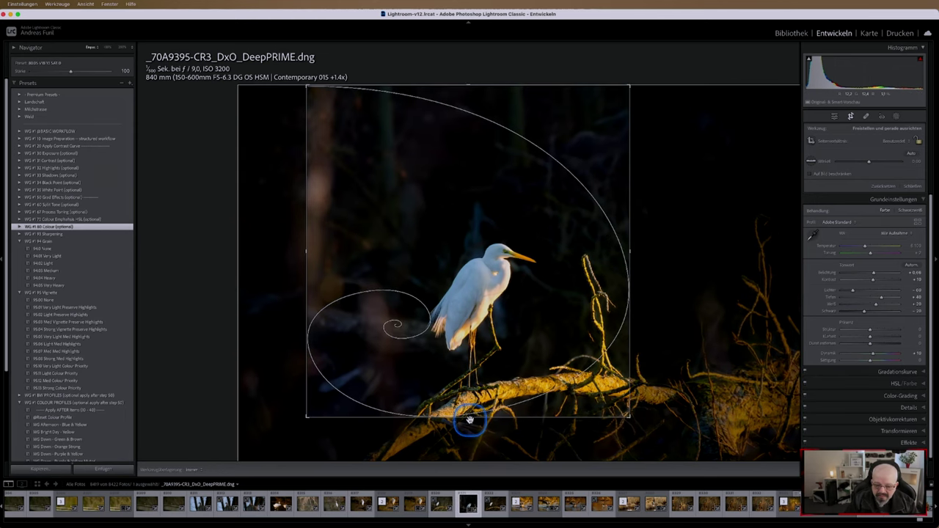
{"action": "left_click_drag", "start_coordinate": [469, 421], "coordinate": [468, 461]}
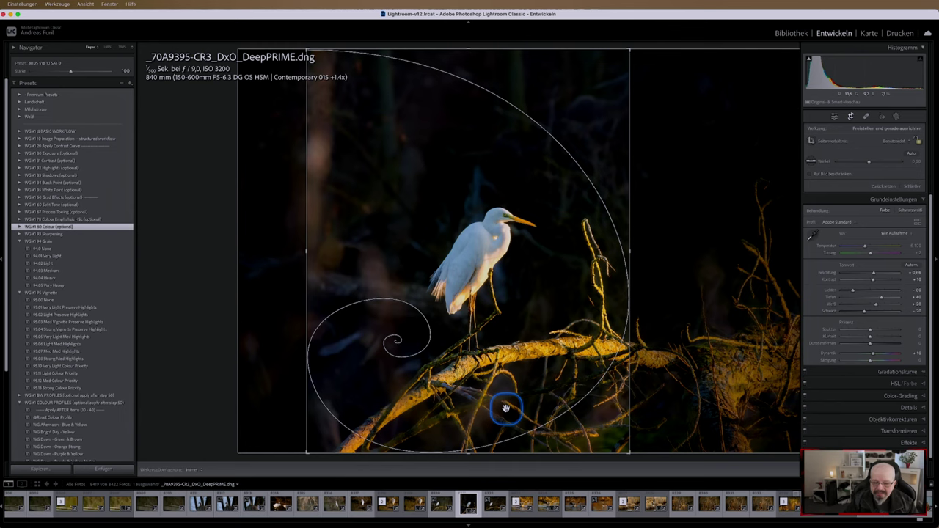
{"action": "left_click_drag", "start_coordinate": [505, 409], "coordinate": [480, 373]}
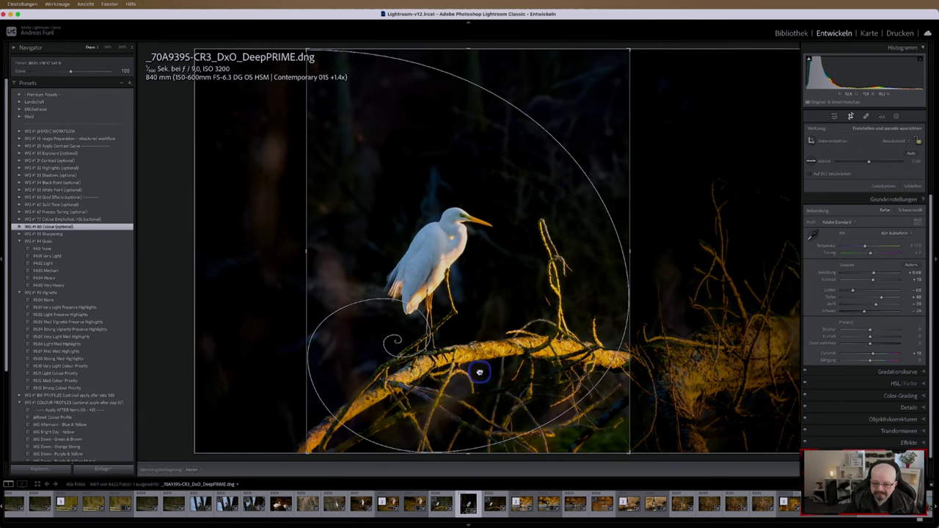
{"action": "left_click_drag", "start_coordinate": [479, 372], "coordinate": [485, 371]}
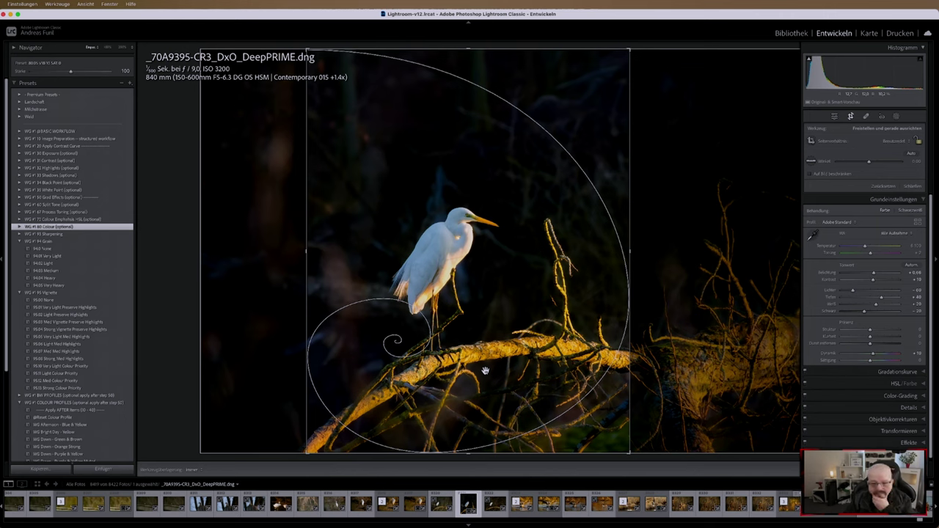
{"action": "left_click", "coordinate": [491, 366]}
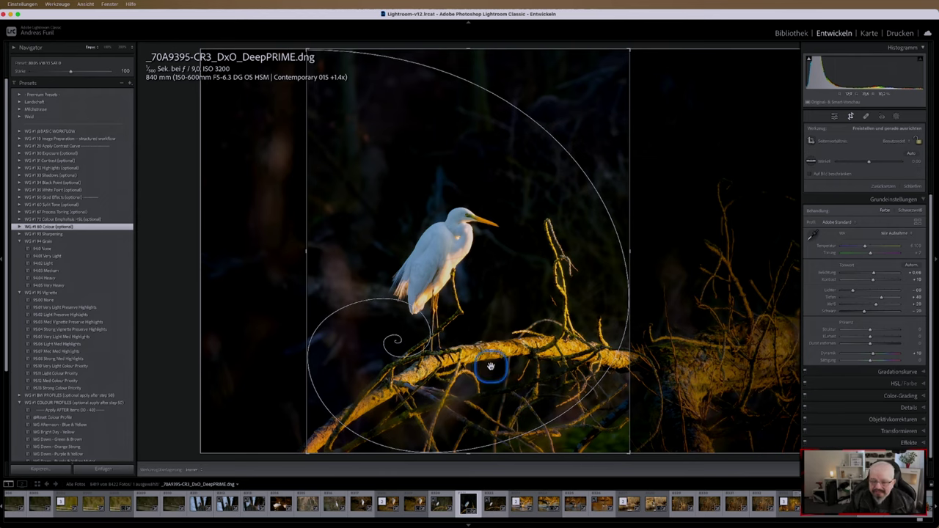
{"action": "key", "text": "Return"}
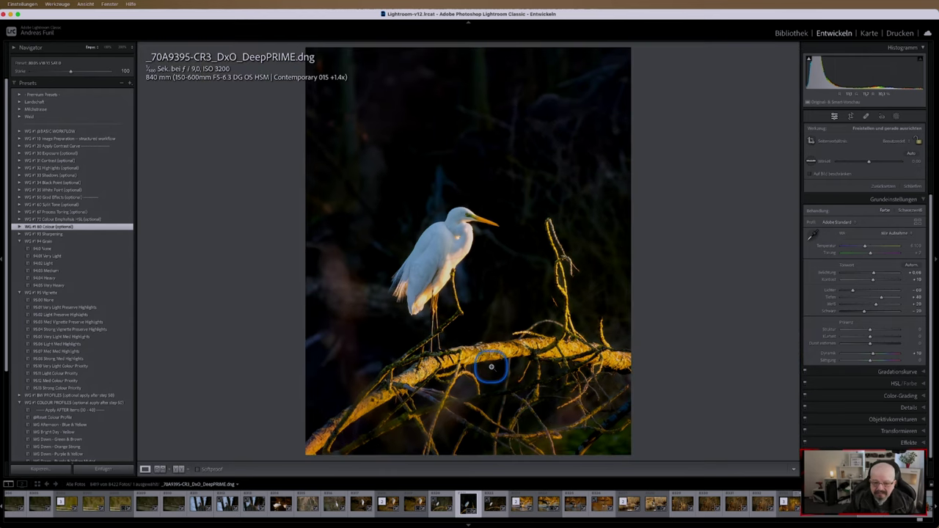
Undo the crop and send a copy with Lightroom adjustments to Topaz Photo AI
{"action": "key", "text": "ctrl+z"}
{"action": "left_click", "coordinate": [491, 366]}
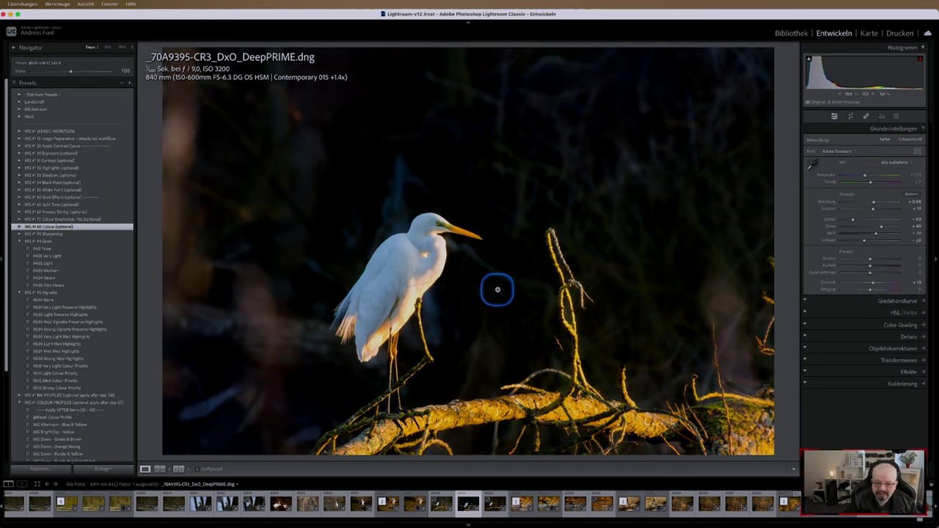
{"action": "right_click", "coordinate": [498, 291]}
{"action": "left_click", "coordinate": [545, 318]}
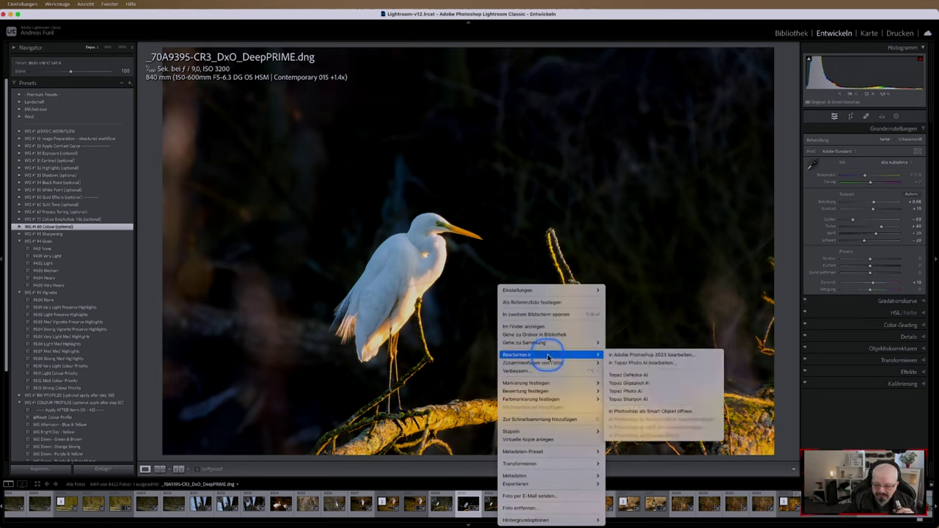
{"action": "left_click", "coordinate": [622, 363]}
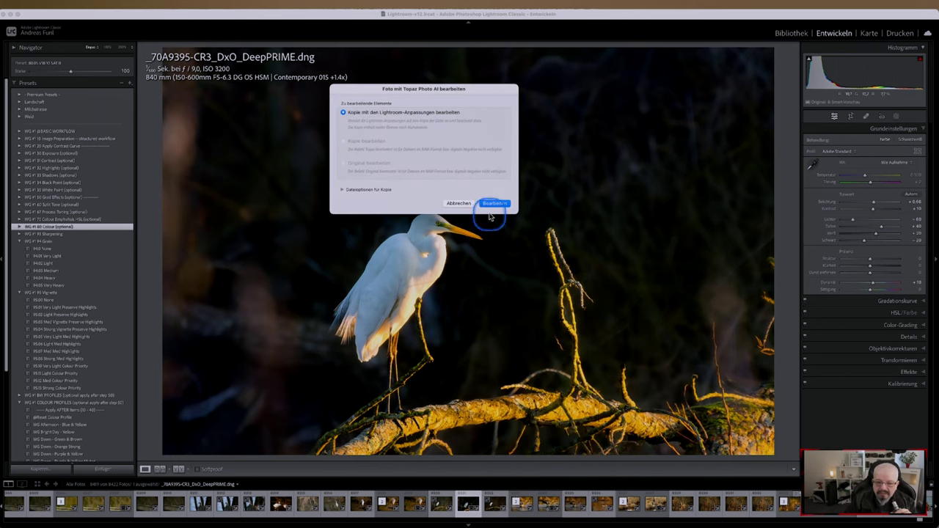
{"action": "left_click", "coordinate": [494, 203]}
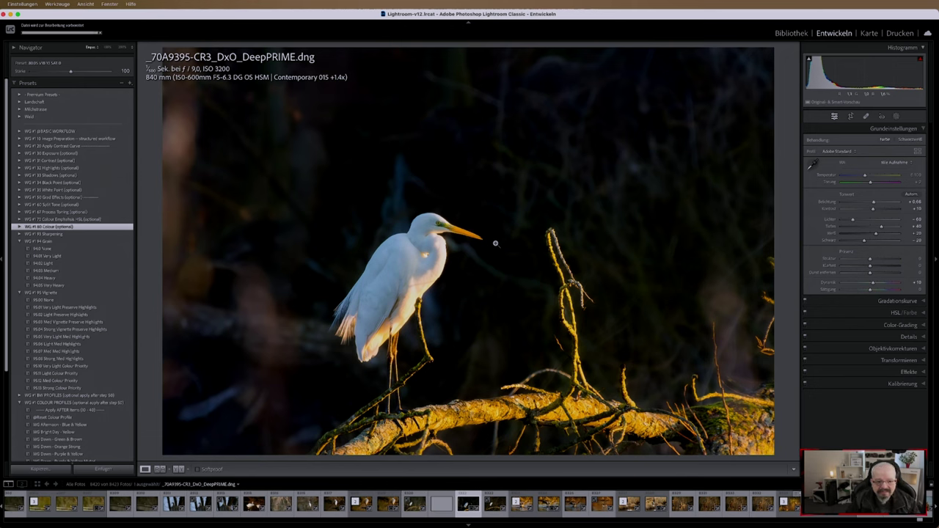
{"action": "left_click", "coordinate": [495, 243]}
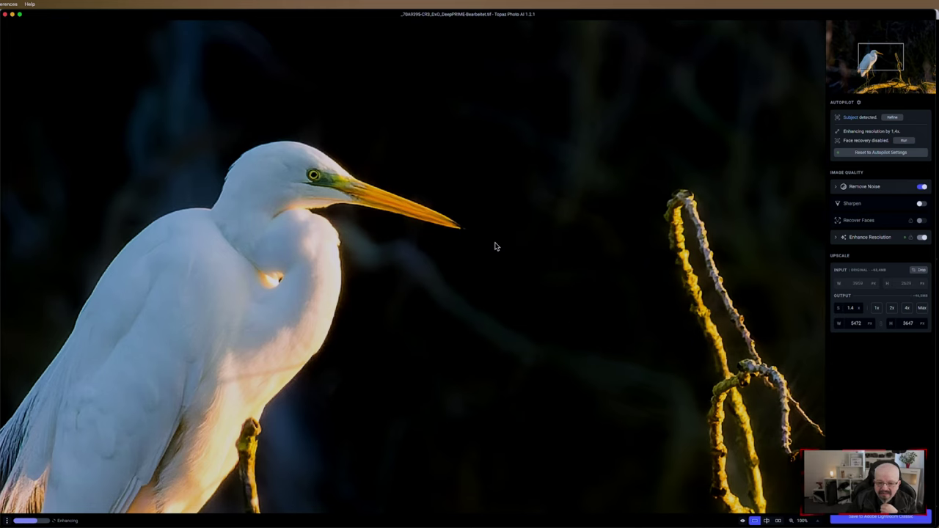
Compare the Topaz result with the original, then save it back to Lightroom Classic
{"action": "left_click_drag", "start_coordinate": [495, 247], "coordinate": [730, 499]}
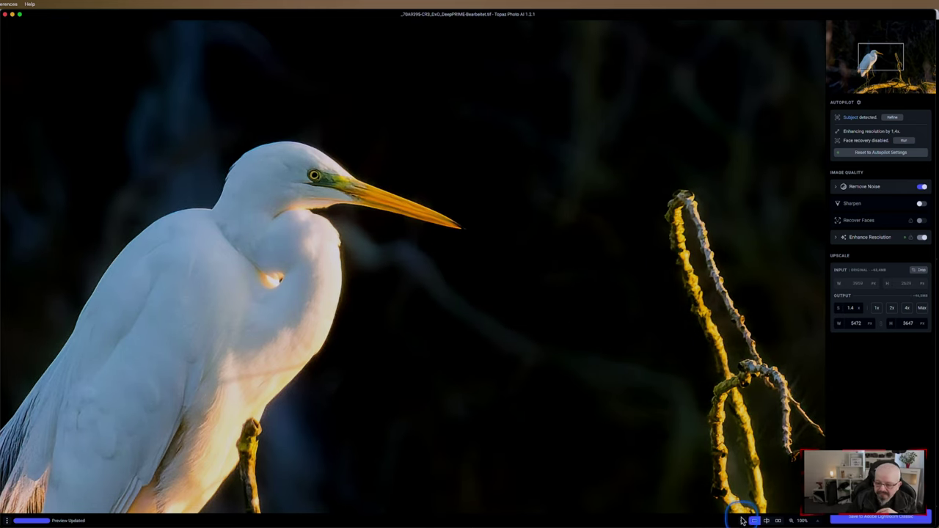
{"action": "left_click", "coordinate": [743, 522]}
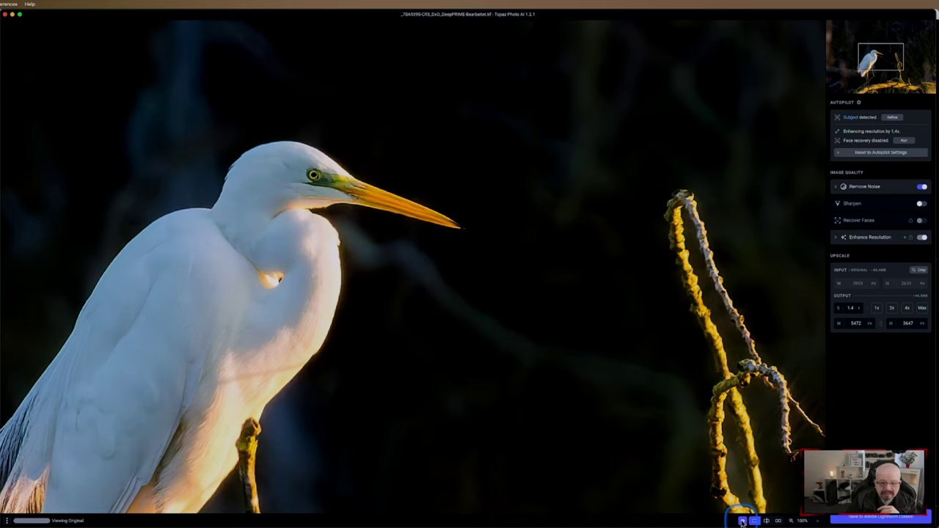
{"action": "left_click", "coordinate": [743, 521]}
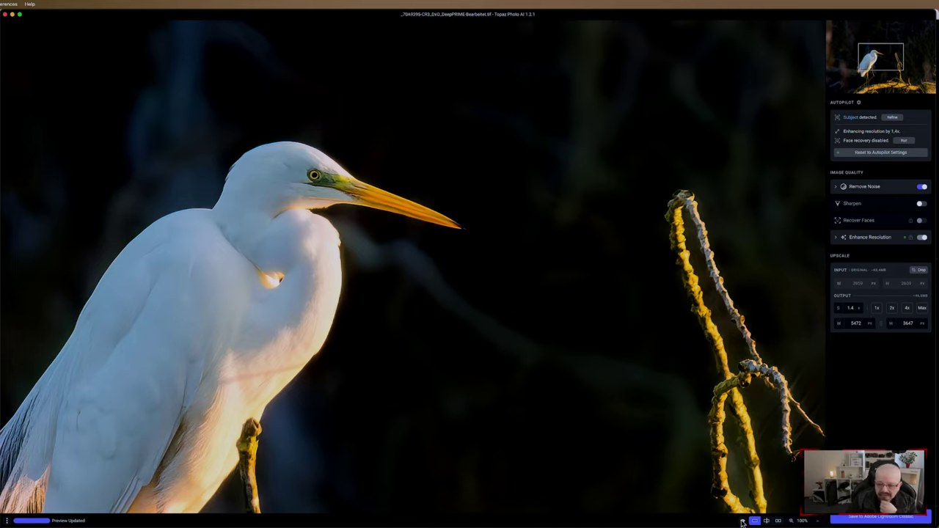
{"action": "left_click", "coordinate": [879, 518]}
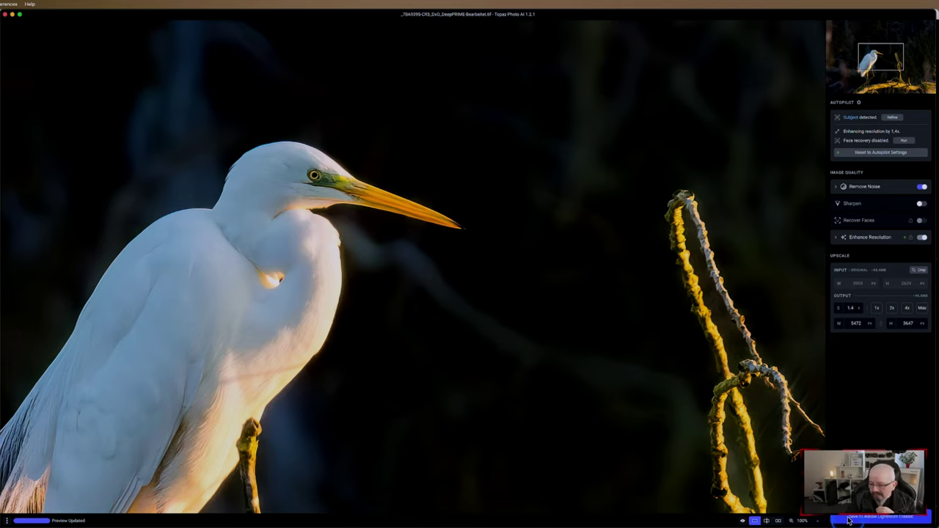
{"action": "left_click", "coordinate": [666, 423]}
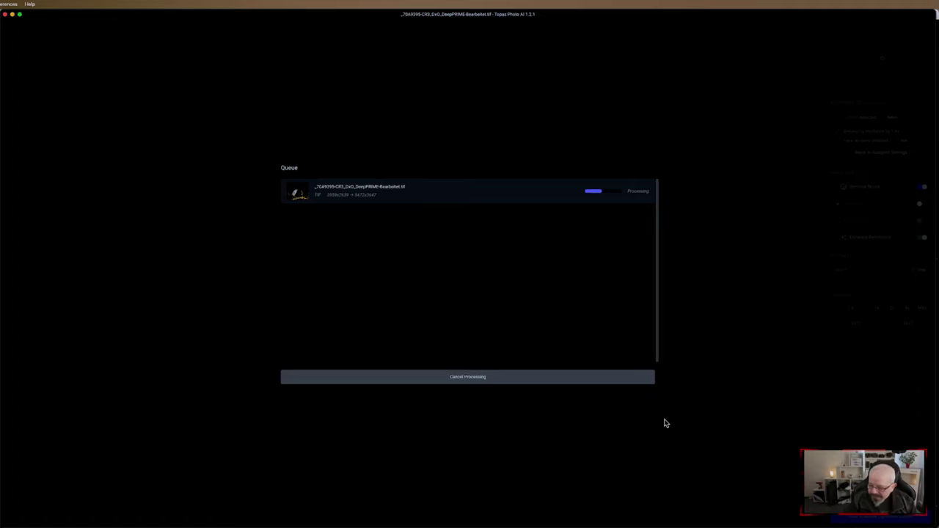
{"action": "left_click", "coordinate": [606, 402]}
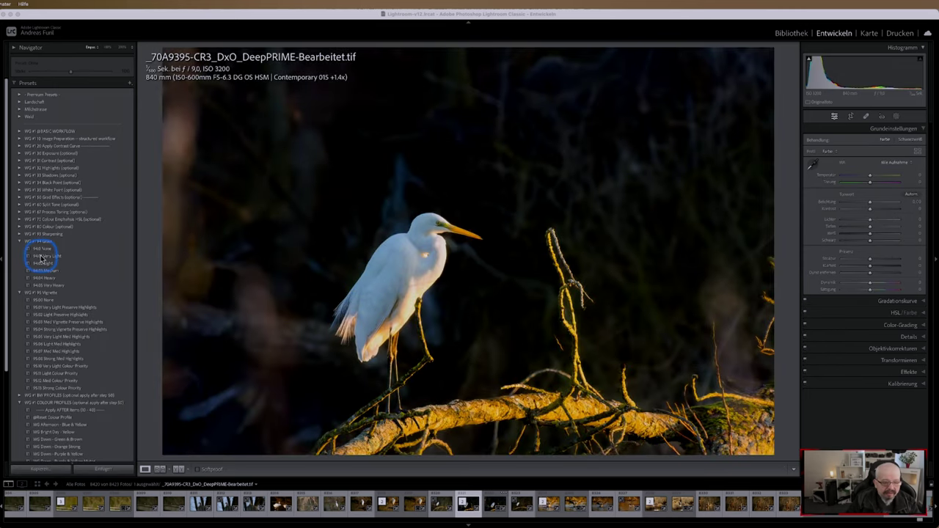
Choose to edit the processed egret TIFF in Adobe Photoshop 2023
{"action": "right_click", "coordinate": [463, 270]}
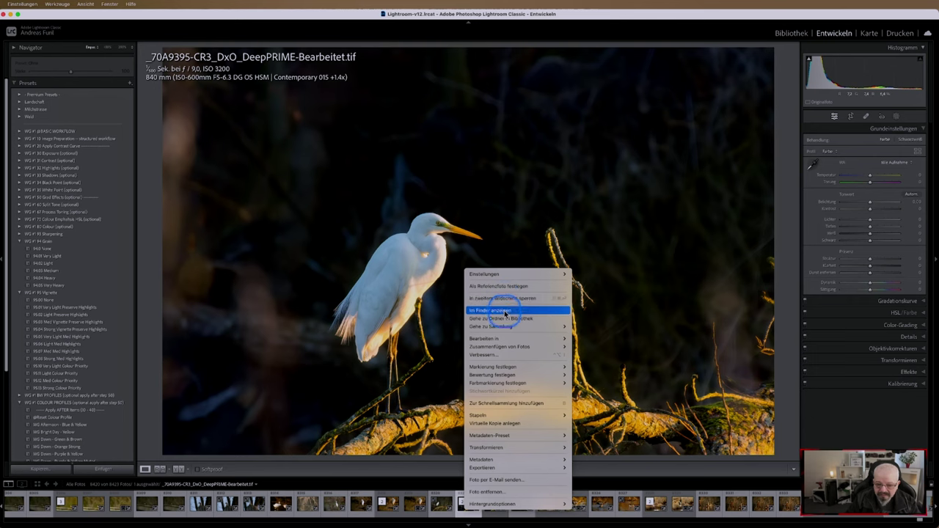
{"action": "mouse_move", "coordinate": [485, 339]}
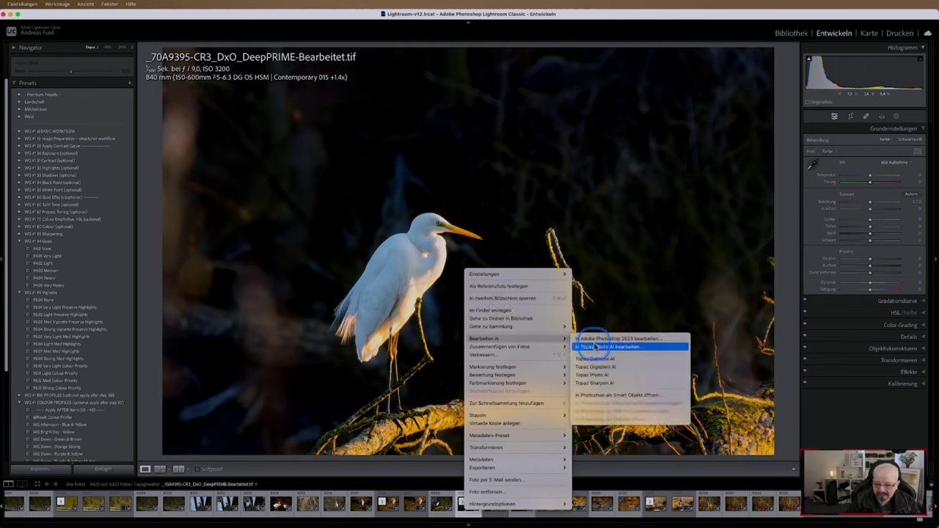
{"action": "left_click", "coordinate": [595, 339]}
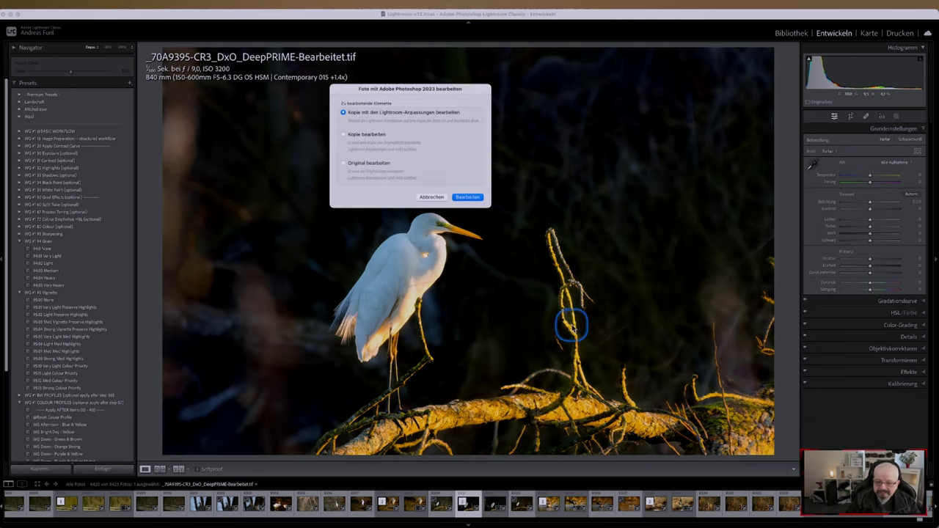
Open an adjusted copy in Photoshop's working colour space and duplicate the background layer
{"action": "left_click", "coordinate": [465, 198]}
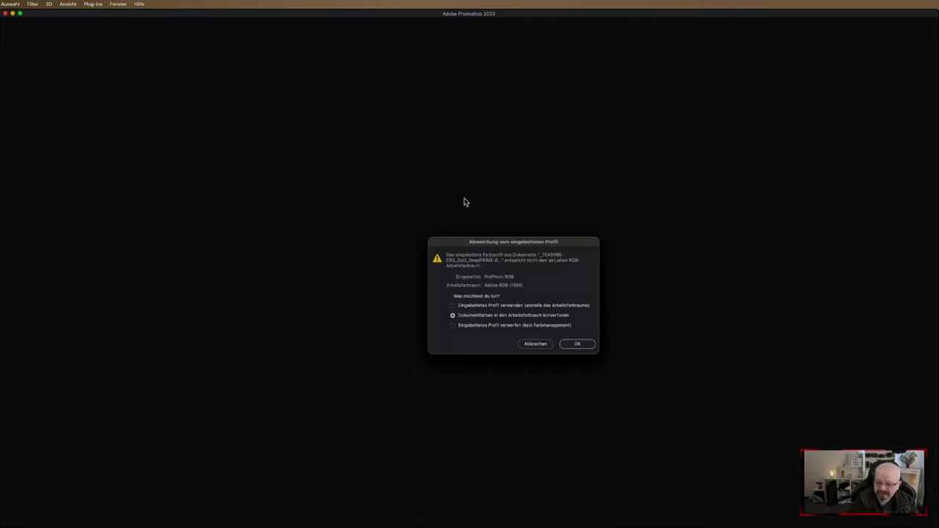
{"action": "left_click", "coordinate": [577, 342]}
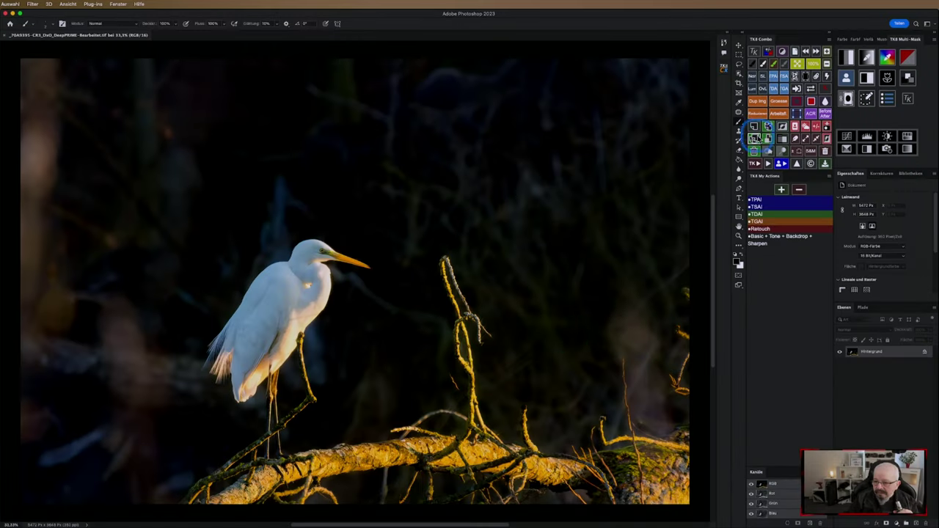
{"action": "left_click", "coordinate": [755, 139]}
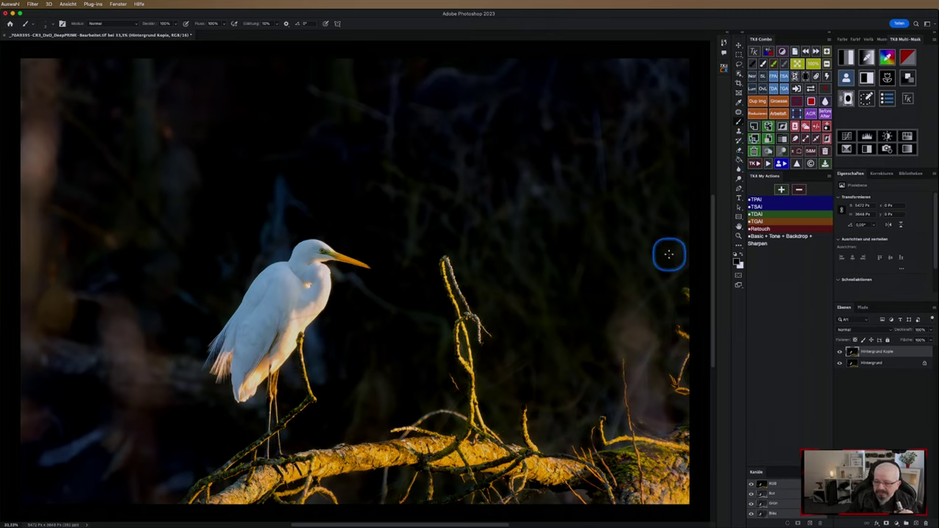
{"action": "scroll", "coordinate": [669, 252], "scroll_direction": "down", "scroll_amount": 1}
{"action": "scroll", "coordinate": [671, 249], "scroll_direction": "down", "scroll_amount": 5}
{"action": "scroll", "coordinate": [670, 250], "scroll_direction": "up", "scroll_amount": 1}
{"action": "scroll", "coordinate": [670, 249], "scroll_direction": "up", "scroll_amount": 1}
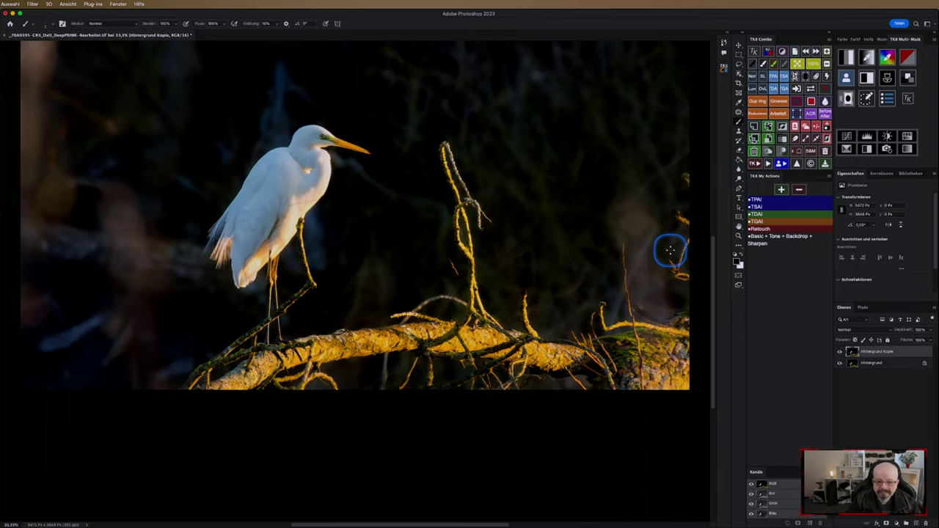
{"action": "scroll", "coordinate": [670, 249], "scroll_direction": "up", "scroll_amount": 2}
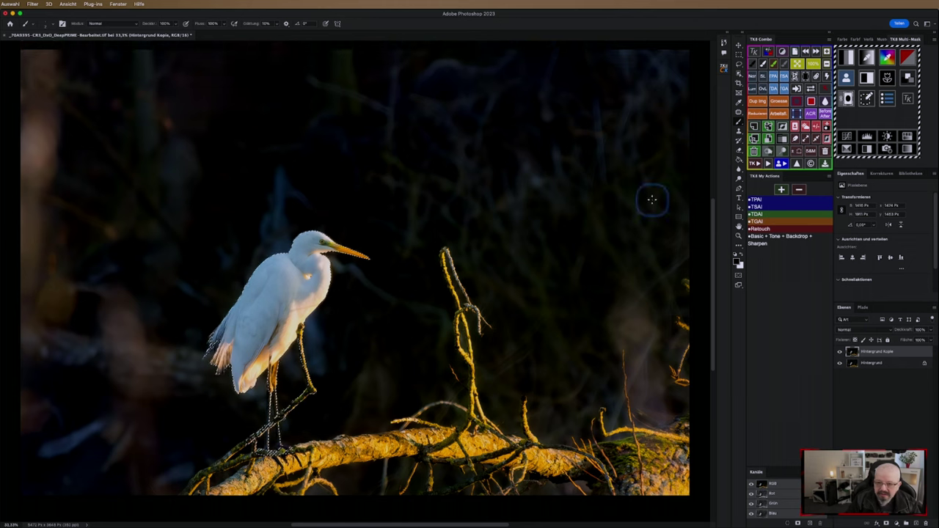
Lasso-add the sunlit branch, its twig and the egret's leg to the selection
{"action": "left_click", "coordinate": [739, 77]}
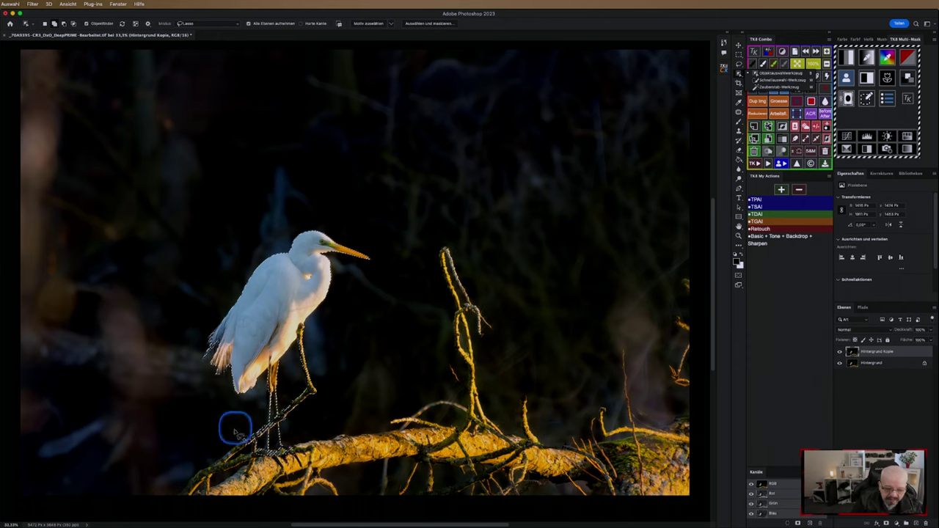
{"action": "mouse_move", "coordinate": [246, 433]}
{"action": "left_mouse_down"}
{"action": "mouse_move", "coordinate": [178, 493]}
{"action": "mouse_move", "coordinate": [325, 503]}
{"action": "mouse_move", "coordinate": [386, 464]}
{"action": "left_mouse_up"}
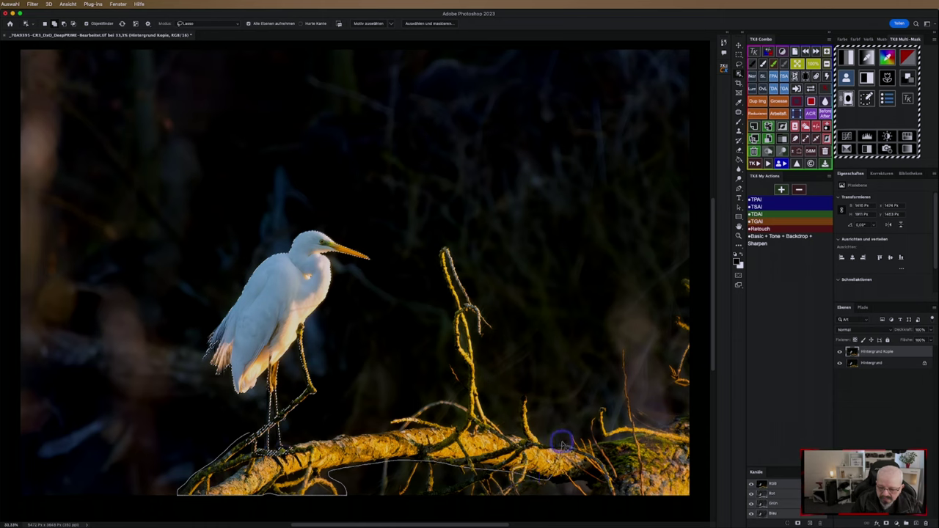
{"action": "mouse_move", "coordinate": [552, 432]}
{"action": "left_mouse_down"}
{"action": "mouse_move", "coordinate": [518, 392]}
{"action": "mouse_move", "coordinate": [515, 422]}
{"action": "left_mouse_up"}
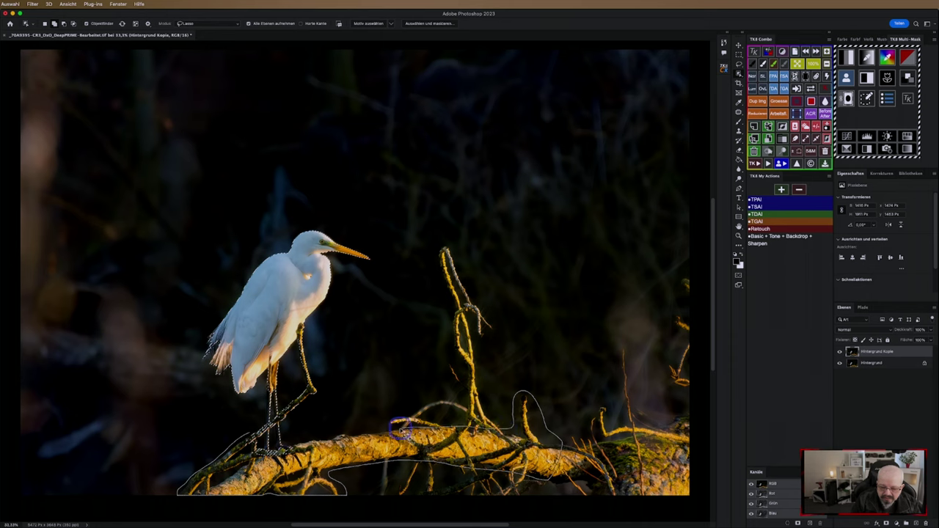
{"action": "left_click_drag", "start_coordinate": [371, 430], "coordinate": [326, 435]}
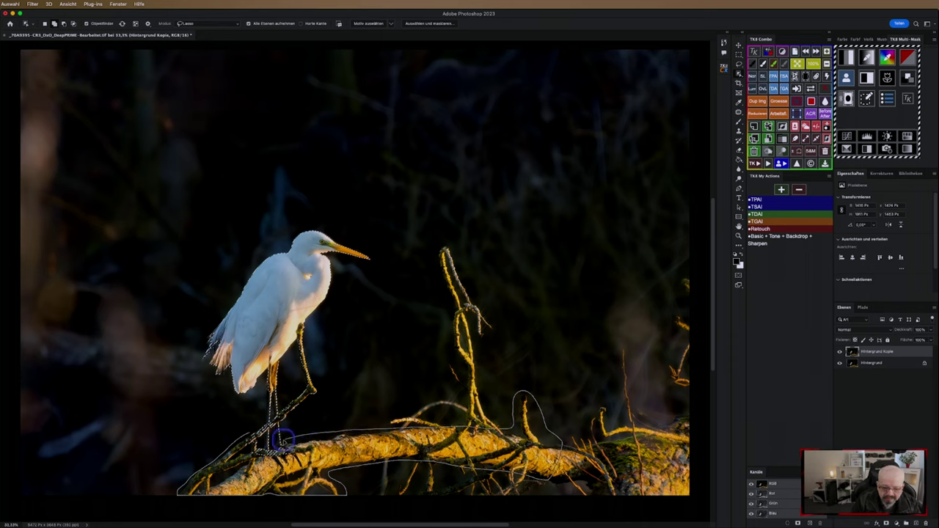
{"action": "mouse_move", "coordinate": [264, 443]}
{"action": "left_mouse_down"}
{"action": "mouse_move", "coordinate": [323, 389]}
{"action": "mouse_move", "coordinate": [309, 374]}
{"action": "mouse_move", "coordinate": [257, 408]}
{"action": "mouse_move", "coordinate": [249, 429]}
{"action": "left_mouse_up"}
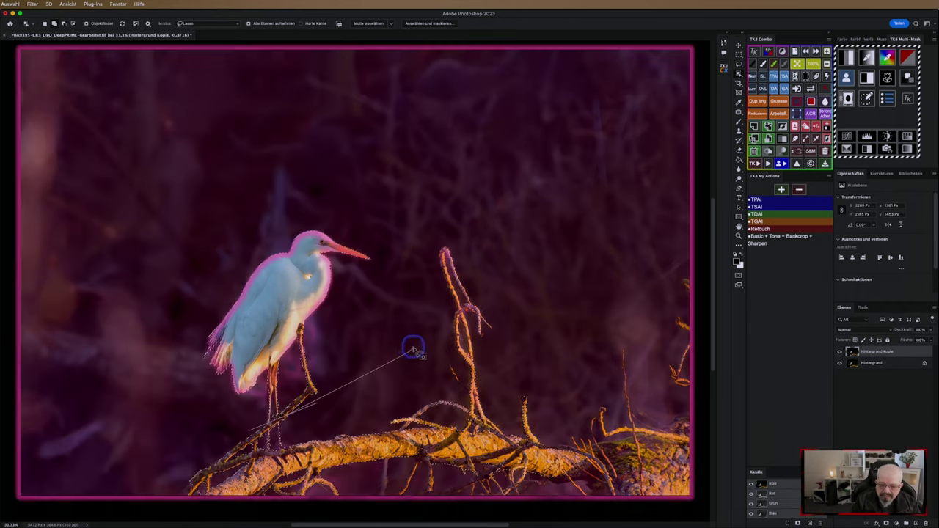
Refine the selection around the upright branch twigs with the lasso in Quick Mask
{"action": "left_click", "coordinate": [409, 348]}
{"action": "left_click", "coordinate": [591, 339]}
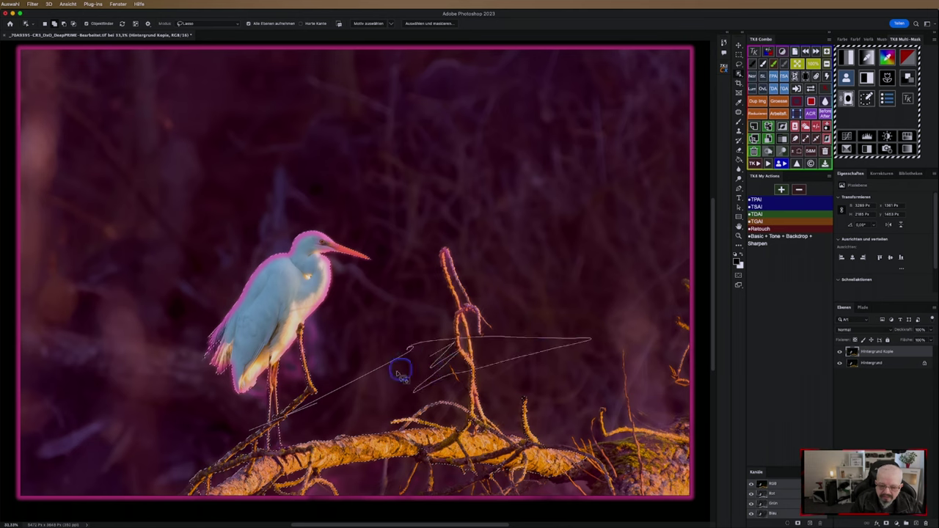
{"action": "left_click_drag", "start_coordinate": [377, 341], "coordinate": [408, 317]}
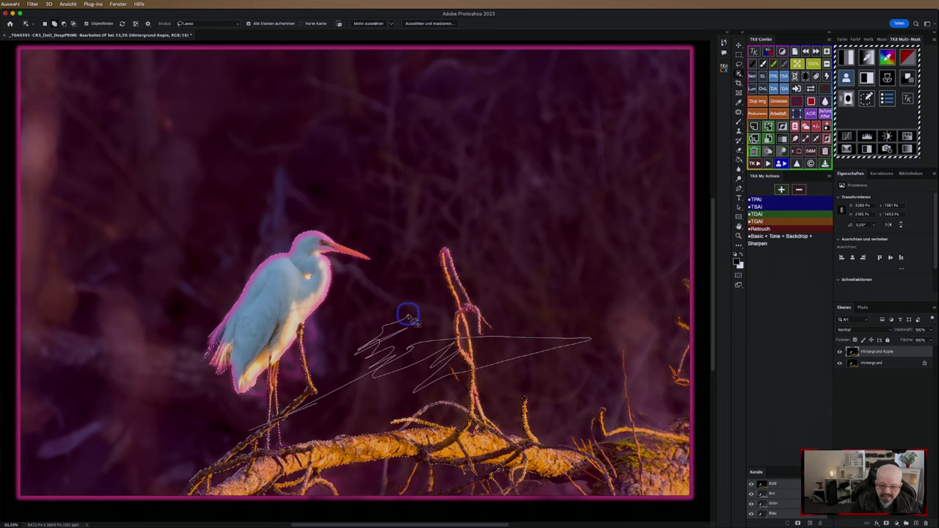
{"action": "key", "text": "Escape"}
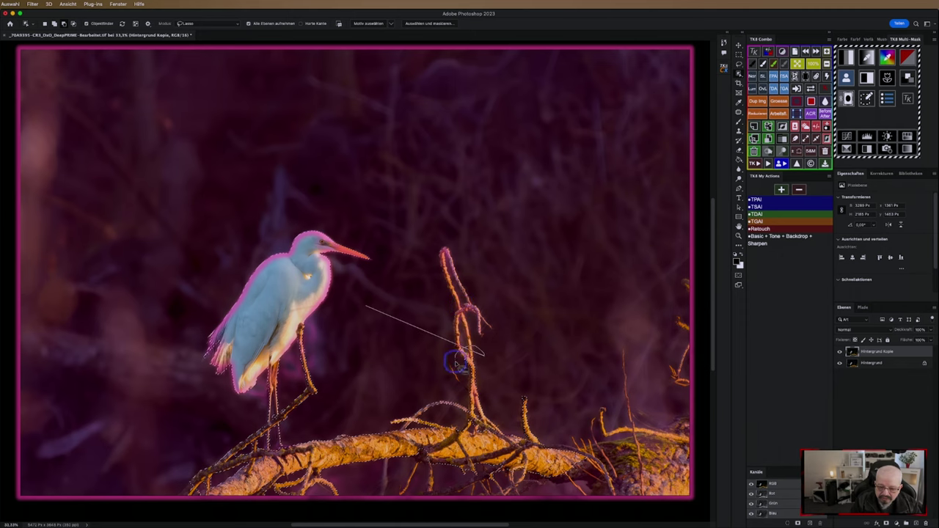
{"action": "left_click_drag", "start_coordinate": [498, 402], "coordinate": [484, 359]}
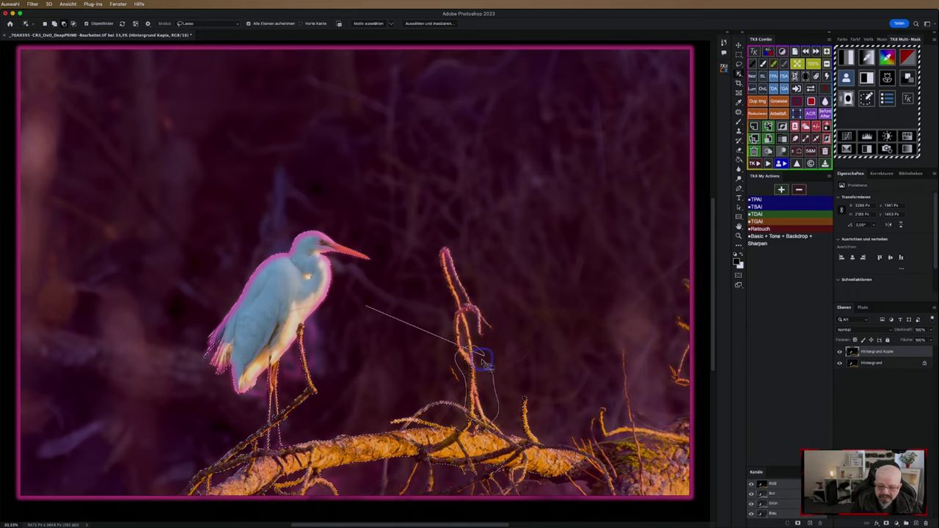
{"action": "key", "text": "Escape"}
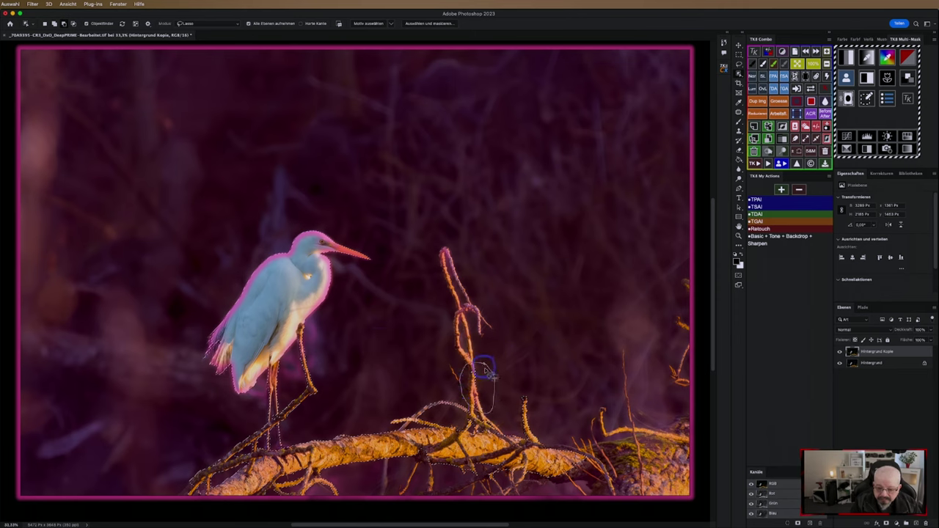
{"action": "left_click_drag", "start_coordinate": [484, 369], "coordinate": [487, 373]}
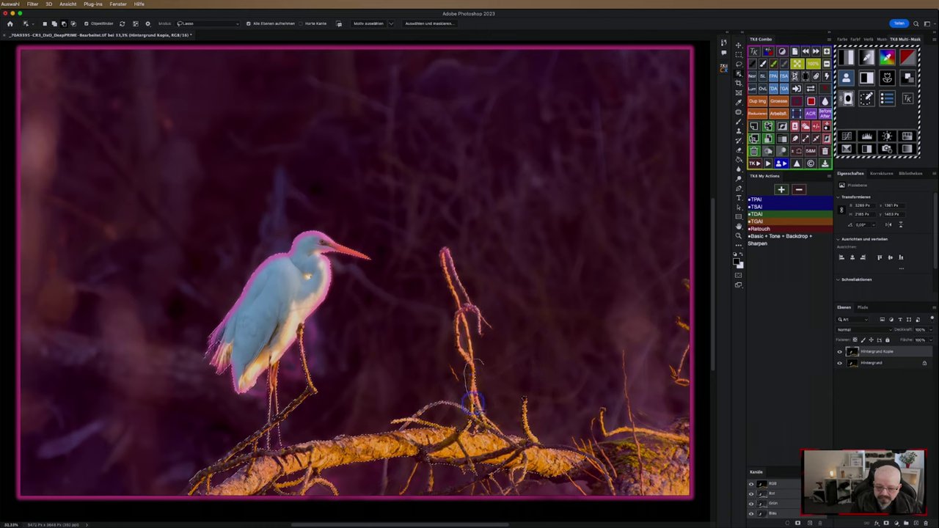
{"action": "left_click_drag", "start_coordinate": [493, 389], "coordinate": [492, 378]}
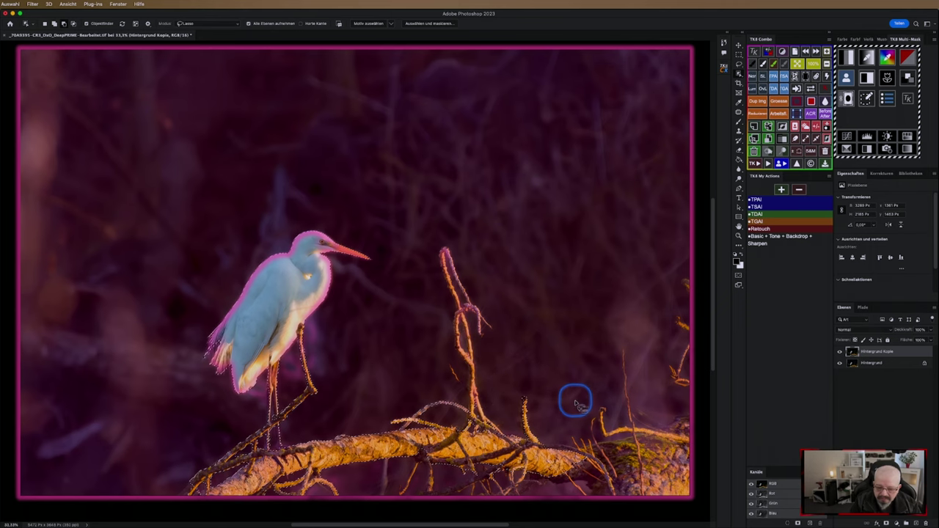
Save the selection as My Selection and build a TK mask from it
{"action": "key", "text": "q"}
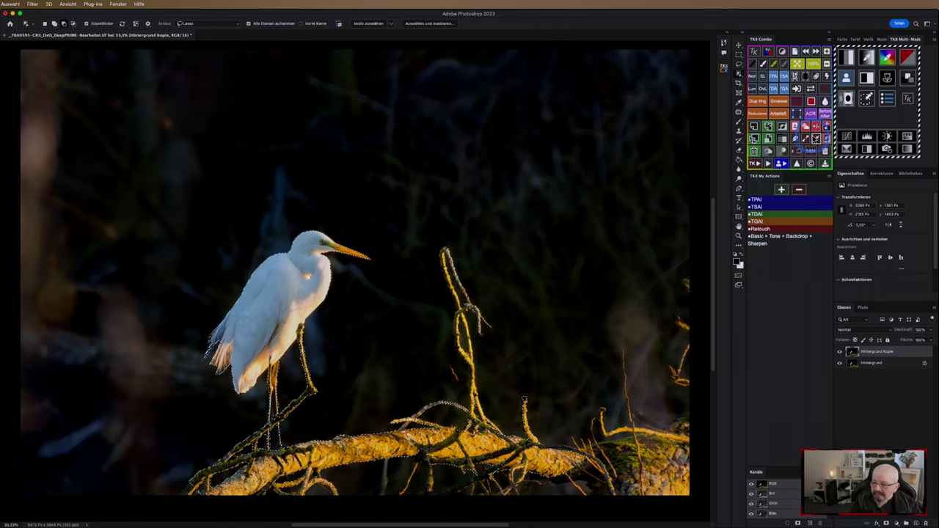
{"action": "left_click", "coordinate": [826, 136]}
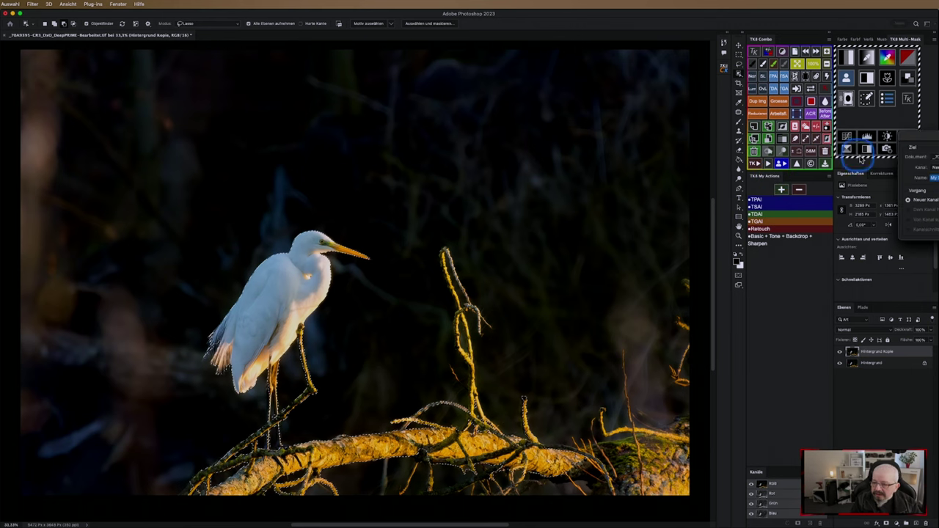
{"action": "key", "text": "Return"}
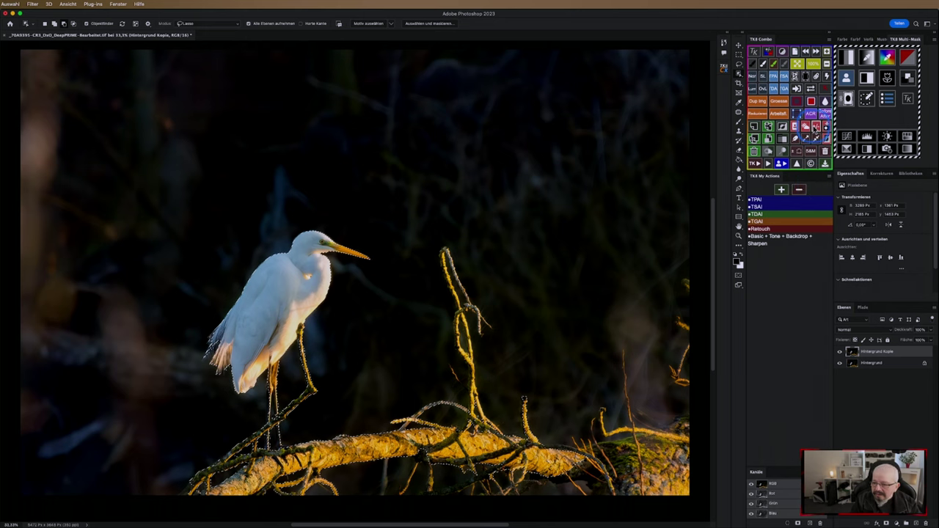
{"action": "key", "text": "ctrl+d"}
{"action": "left_click", "coordinate": [850, 78]}
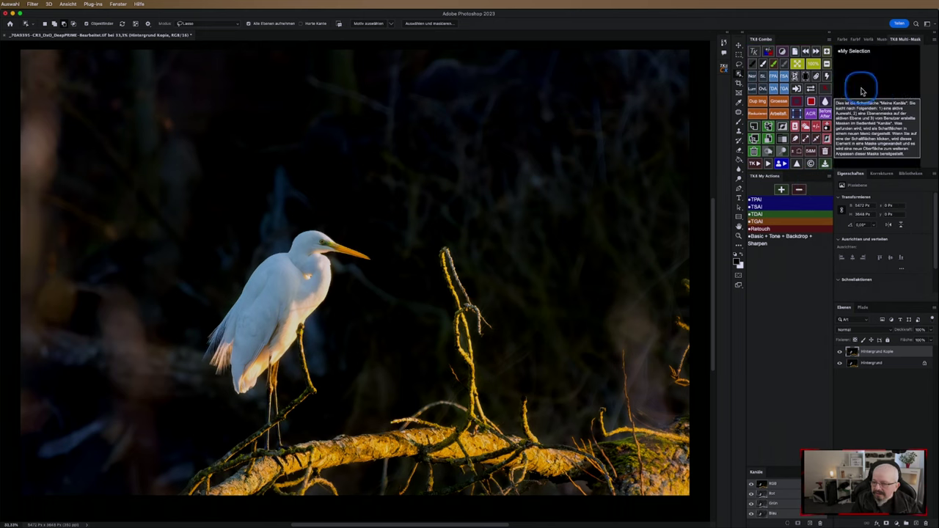
{"action": "left_click", "coordinate": [857, 53]}
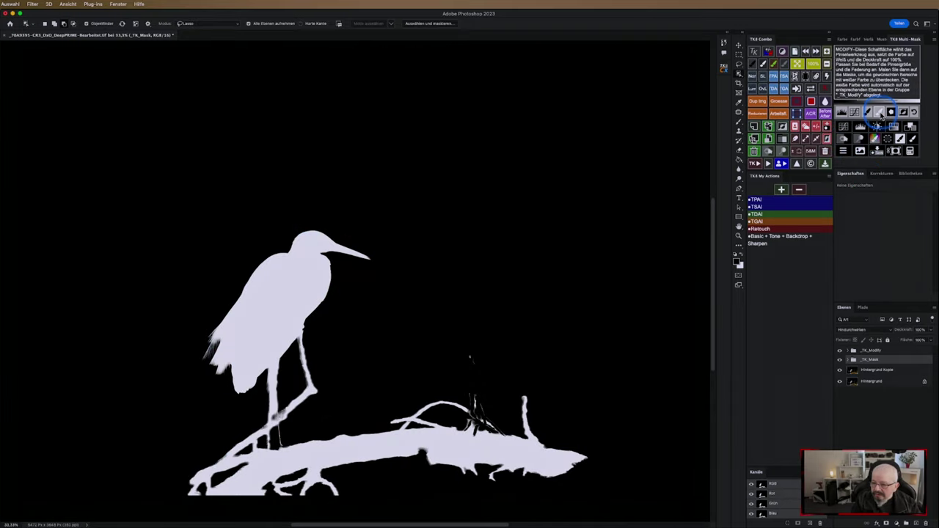
Add a _TK_Paint layer and set the brush to 86 px, 44 % hardness
{"action": "left_click", "coordinate": [874, 114]}
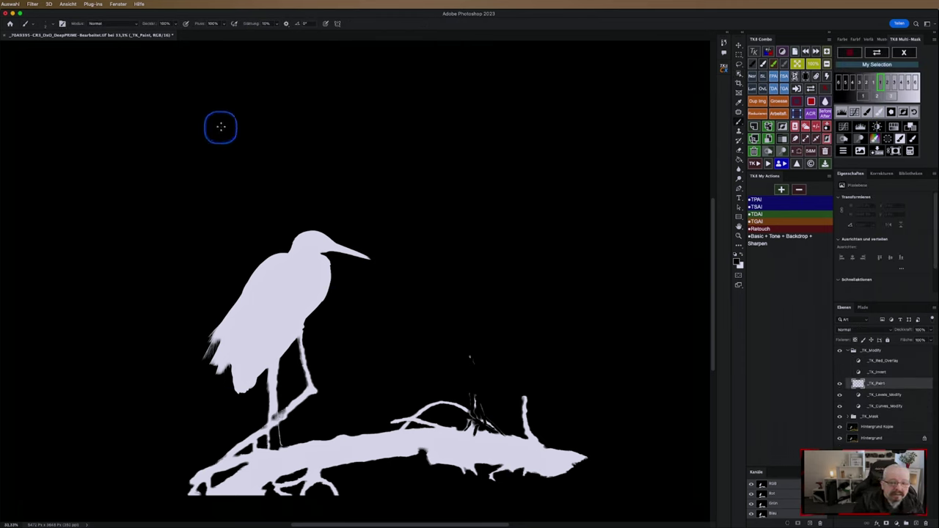
{"action": "key", "text": "bracketleft"}
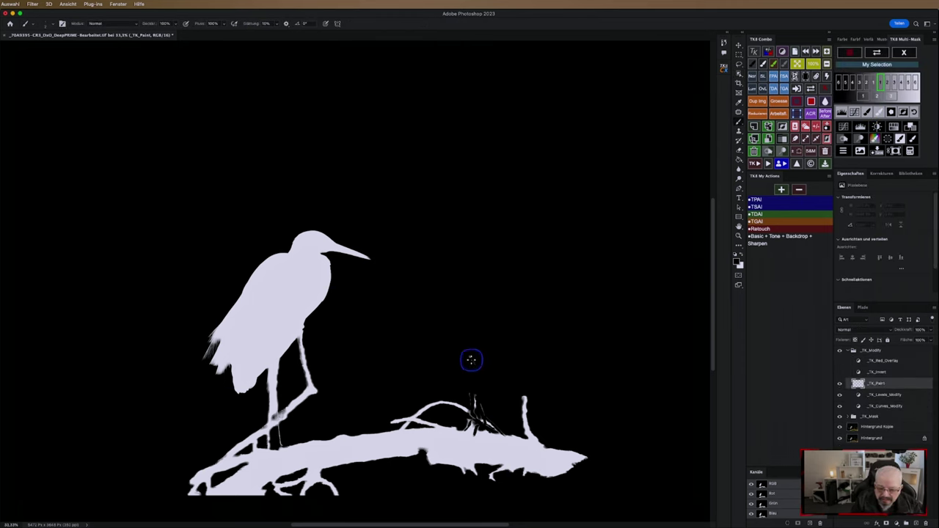
{"action": "left_click", "coordinate": [470, 359]}
{"action": "key", "text": "bracketright"}
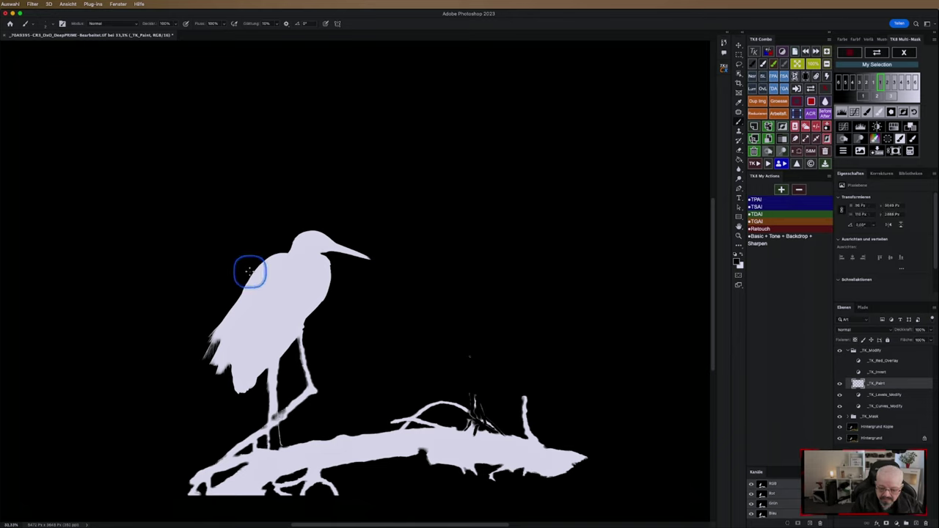
{"action": "left_click_drag", "start_coordinate": [430, 295], "coordinate": [433, 297]}
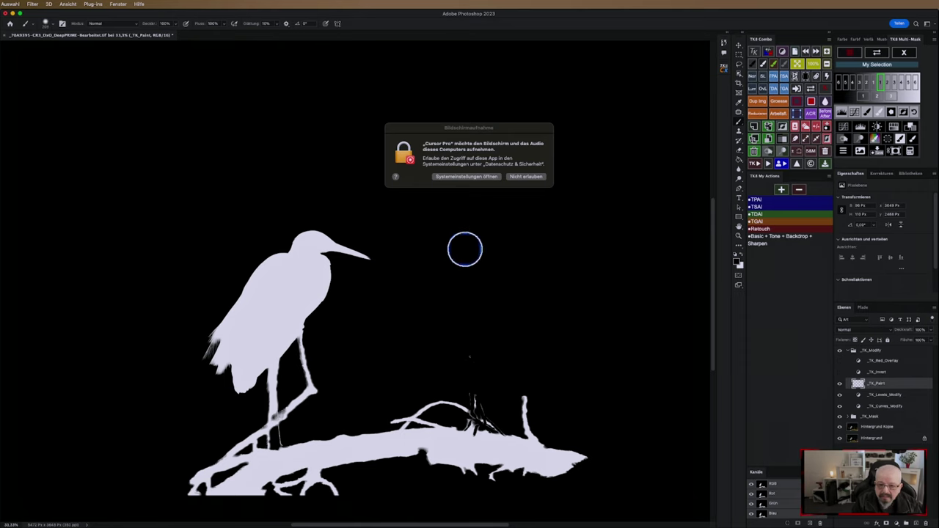
{"action": "left_click", "coordinate": [520, 178]}
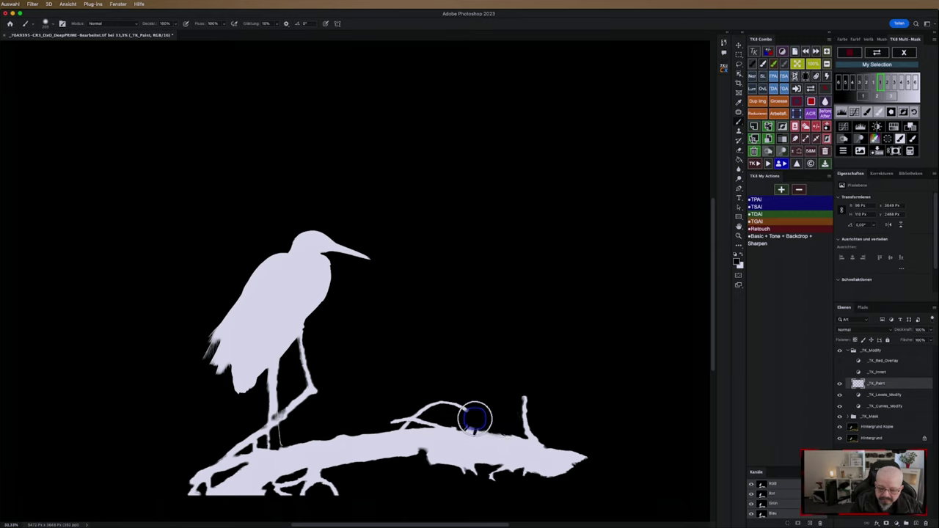
Paint the twig out of the mask and smooth the branch's upper and lower edges
{"action": "mouse_move", "coordinate": [469, 420]}
{"action": "left_mouse_down"}
{"action": "mouse_move", "coordinate": [447, 403]}
{"action": "mouse_move", "coordinate": [411, 413]}
{"action": "left_mouse_up"}
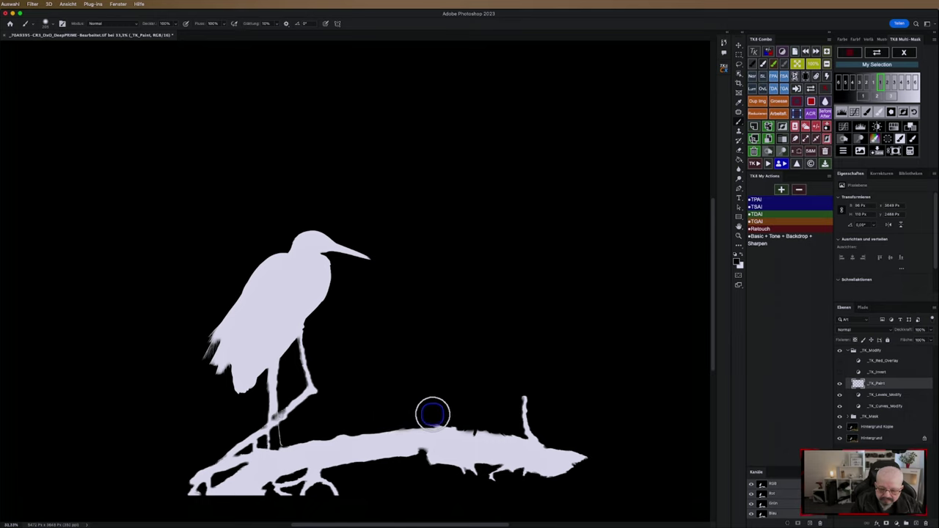
{"action": "left_click_drag", "start_coordinate": [446, 414], "coordinate": [492, 430]}
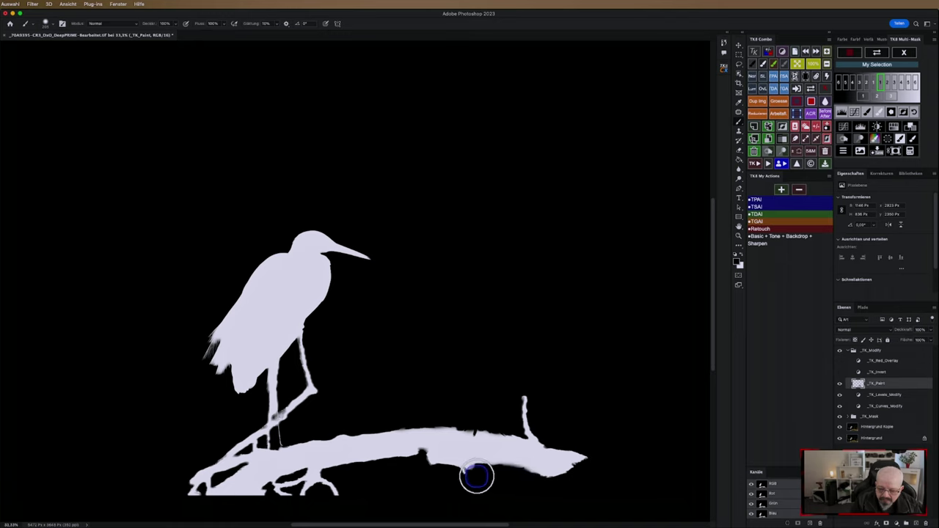
{"action": "mouse_move", "coordinate": [466, 477]}
{"action": "left_mouse_down"}
{"action": "mouse_move", "coordinate": [325, 479]}
{"action": "mouse_move", "coordinate": [275, 494]}
{"action": "mouse_move", "coordinate": [418, 491]}
{"action": "left_mouse_up"}
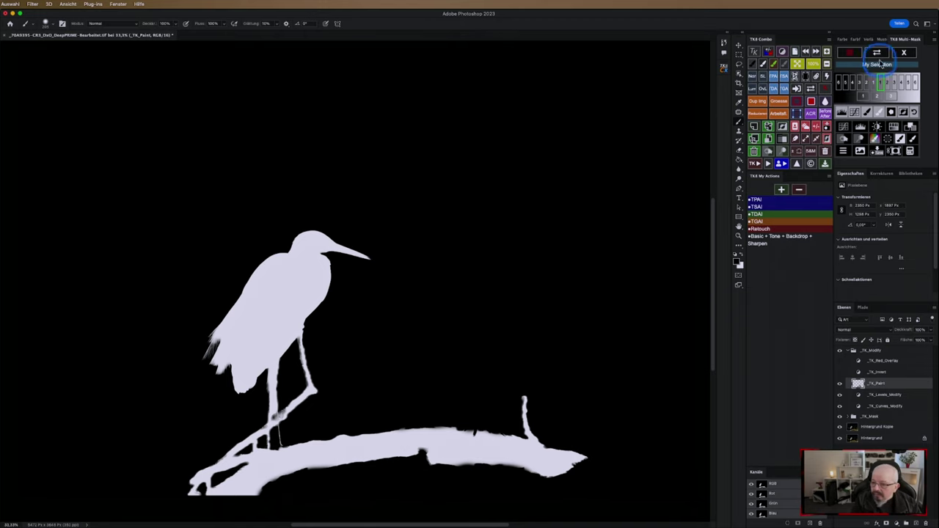
{"action": "left_click", "coordinate": [827, 138]}
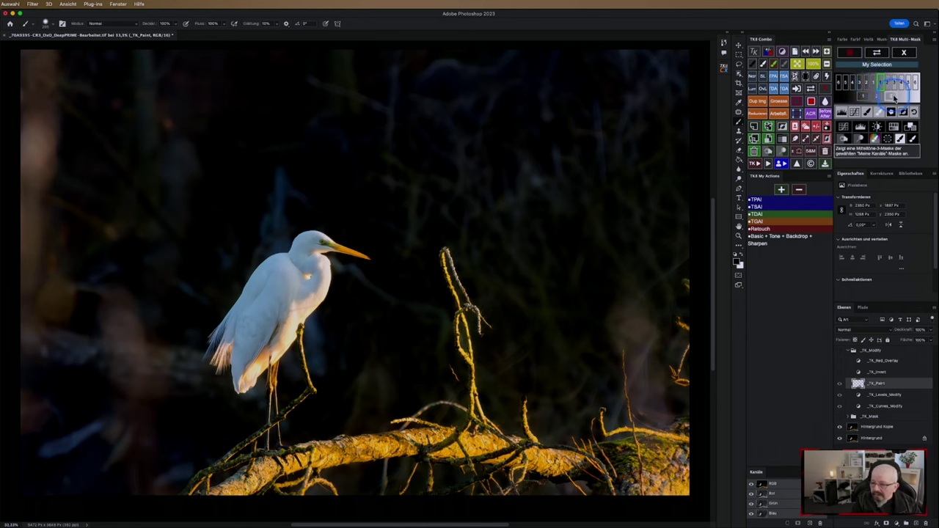
Paint the mossy right end of the branch white into the silhouette mask
{"action": "key", "text": "x"}
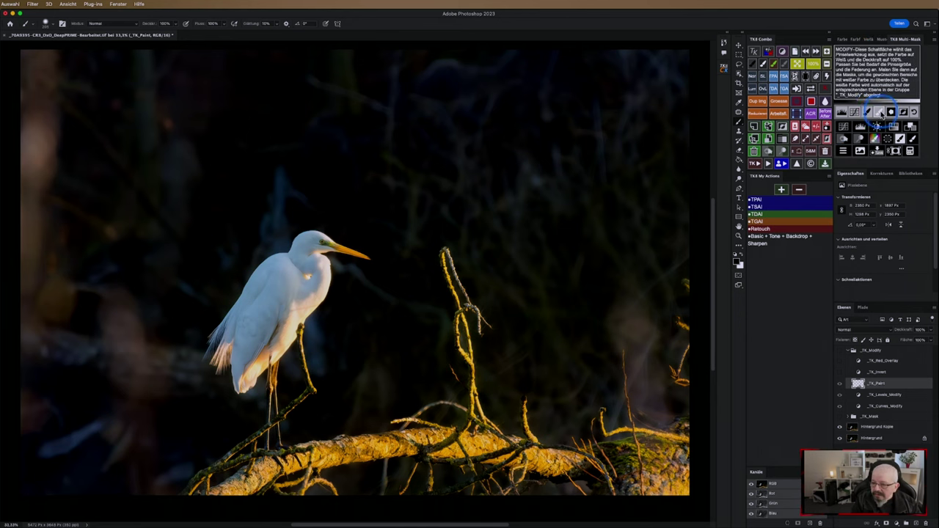
{"action": "left_click", "coordinate": [877, 126]}
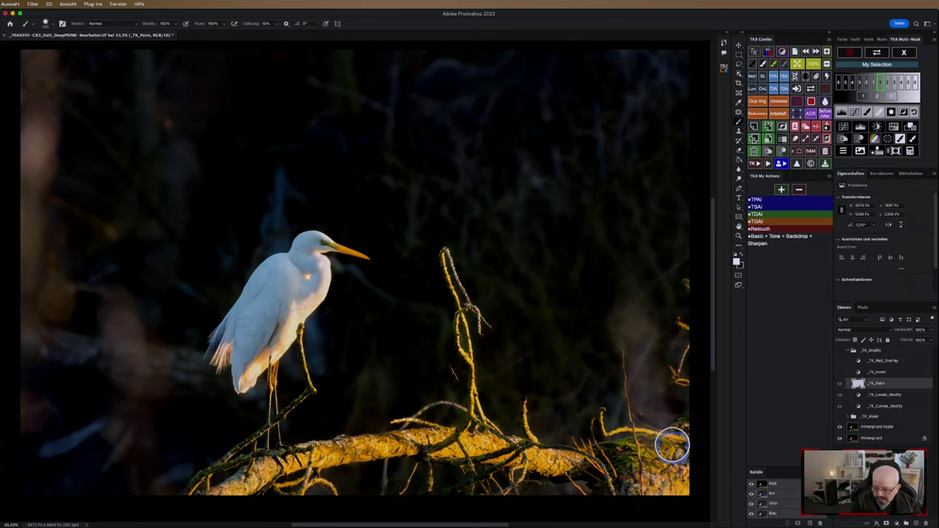
{"action": "left_click", "coordinate": [879, 54]}
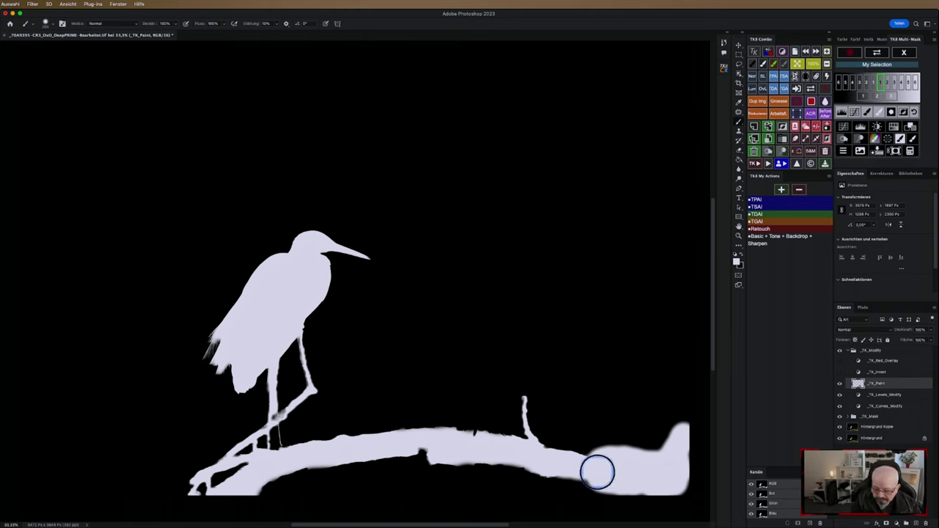
{"action": "mouse_move", "coordinate": [593, 471]}
{"action": "left_mouse_down"}
{"action": "mouse_move", "coordinate": [614, 466]}
{"action": "mouse_move", "coordinate": [670, 490]}
{"action": "mouse_move", "coordinate": [678, 469]}
{"action": "left_mouse_up"}
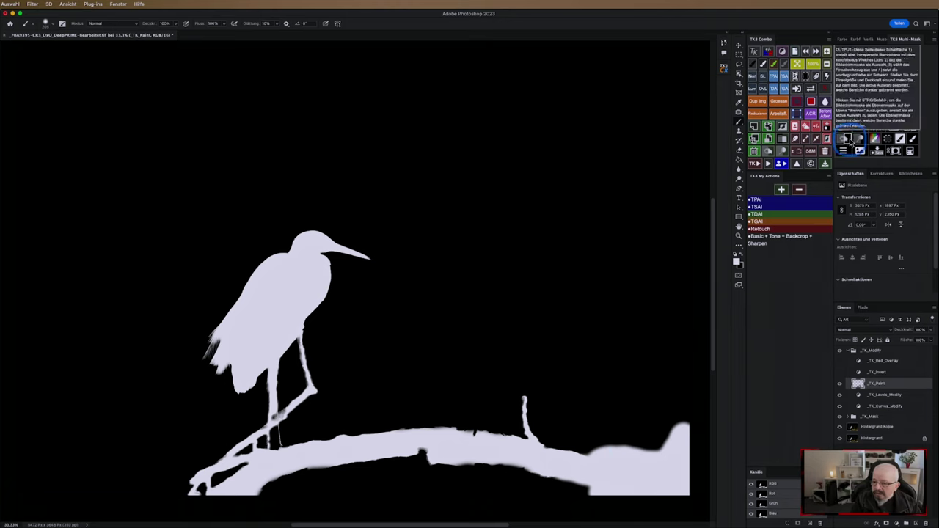
Apply the branch mask, then marquee-select the egret and branch on the Hintergrund layer
{"action": "left_click", "coordinate": [896, 151]}
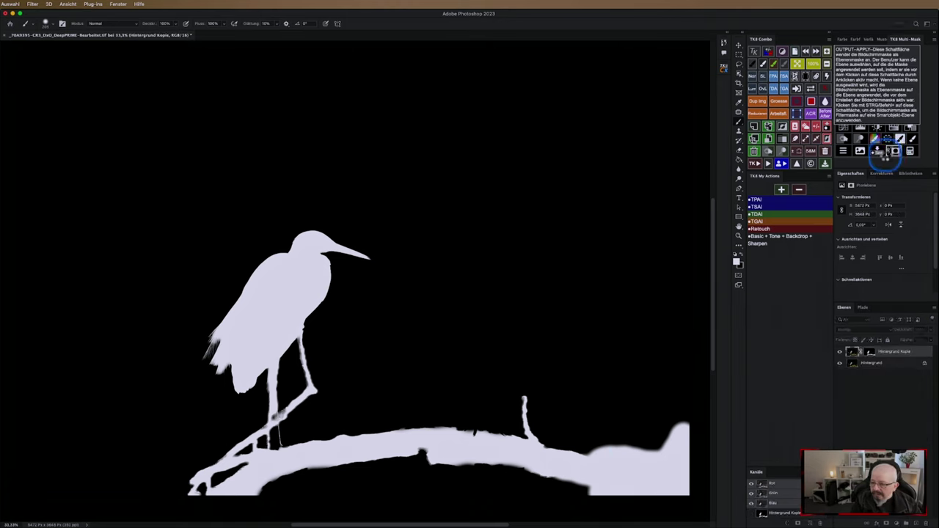
{"action": "left_click", "coordinate": [843, 255]}
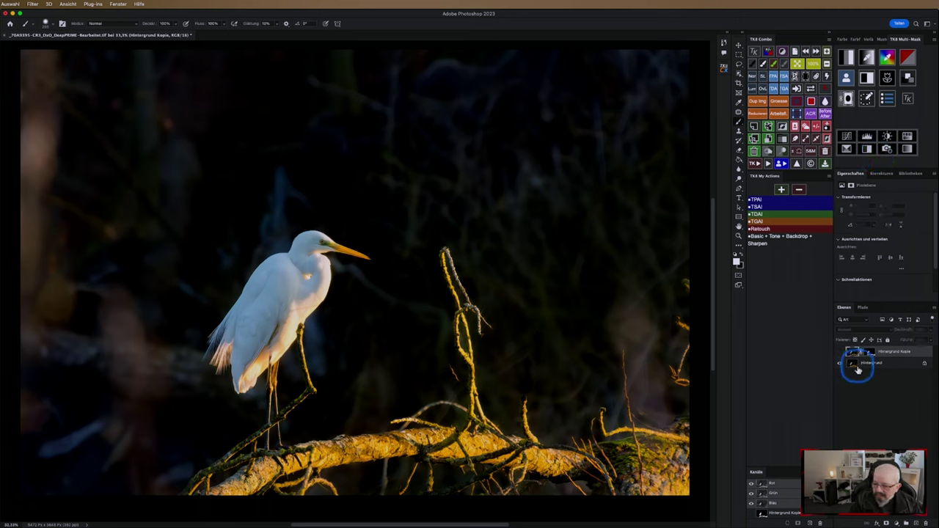
{"action": "left_click", "coordinate": [857, 363]}
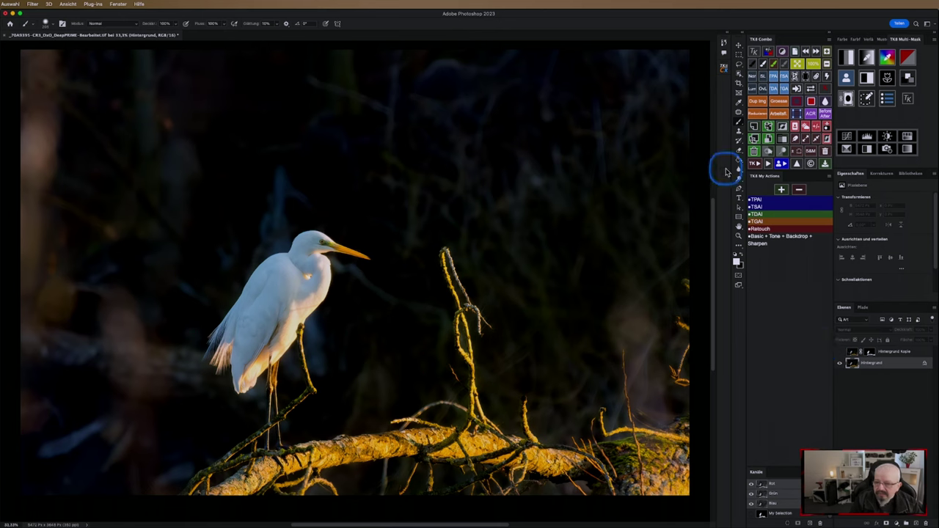
{"action": "left_click", "coordinate": [738, 55]}
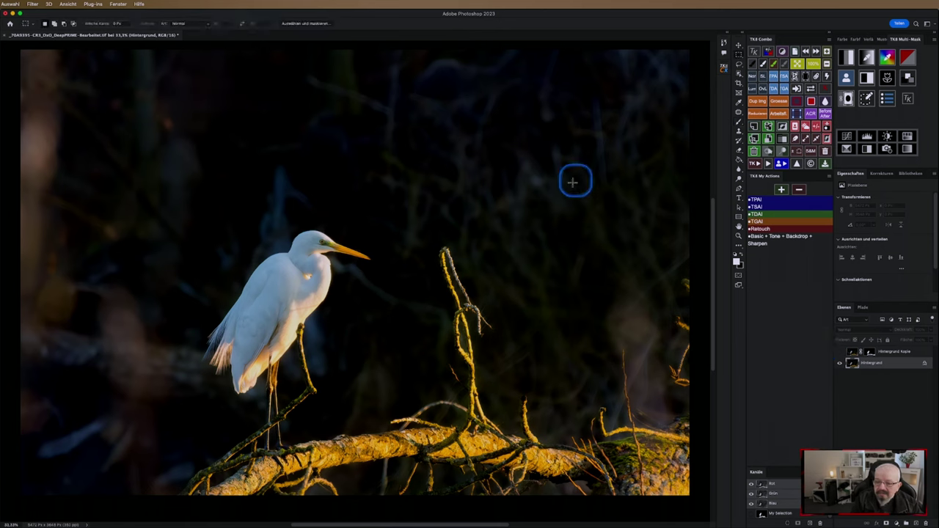
{"action": "mouse_move", "coordinate": [122, 183]}
{"action": "left_mouse_down"}
{"action": "mouse_move", "coordinate": [712, 520]}
{"action": "mouse_move", "coordinate": [675, 477]}
{"action": "left_mouse_up"}
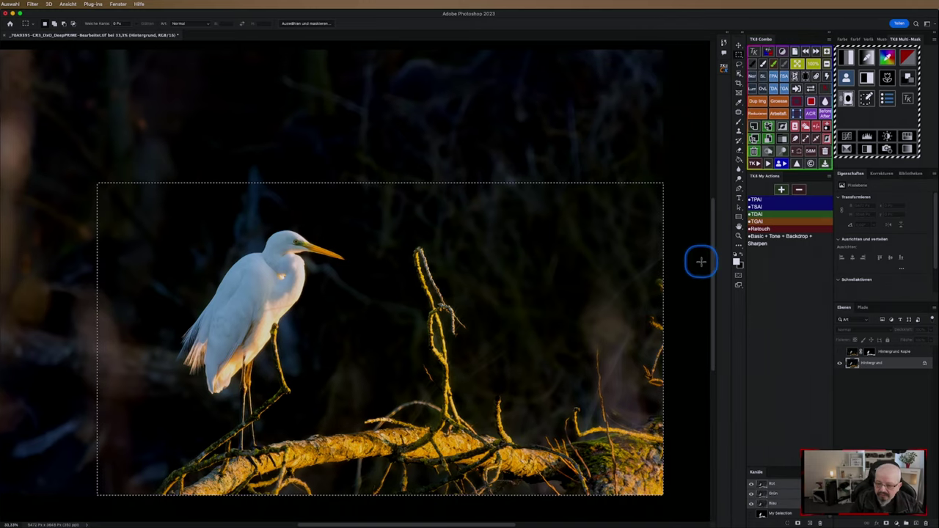
Run the 'Basic + Tone + Backdrop + Sharpen' action, then re-show Hintergrund Kopie and target its mask
{"action": "key", "text": "i"}
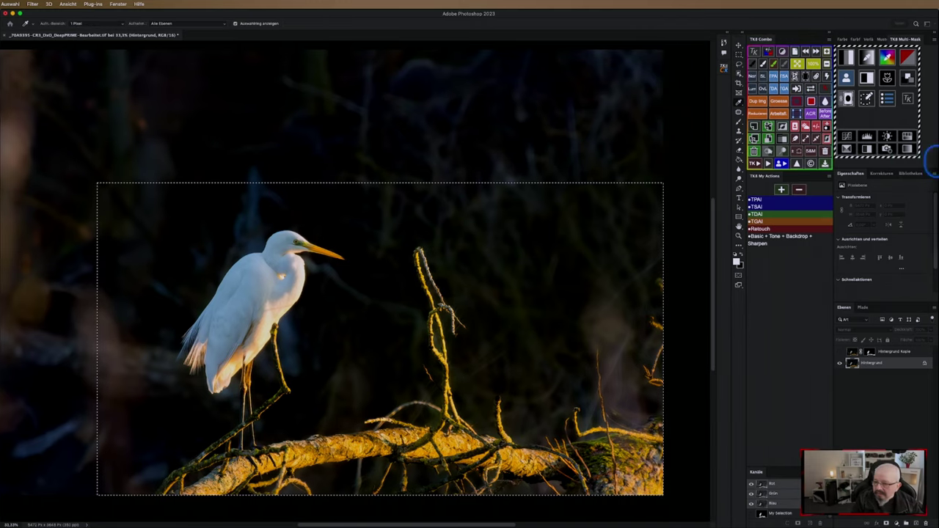
{"action": "left_click", "coordinate": [825, 236]}
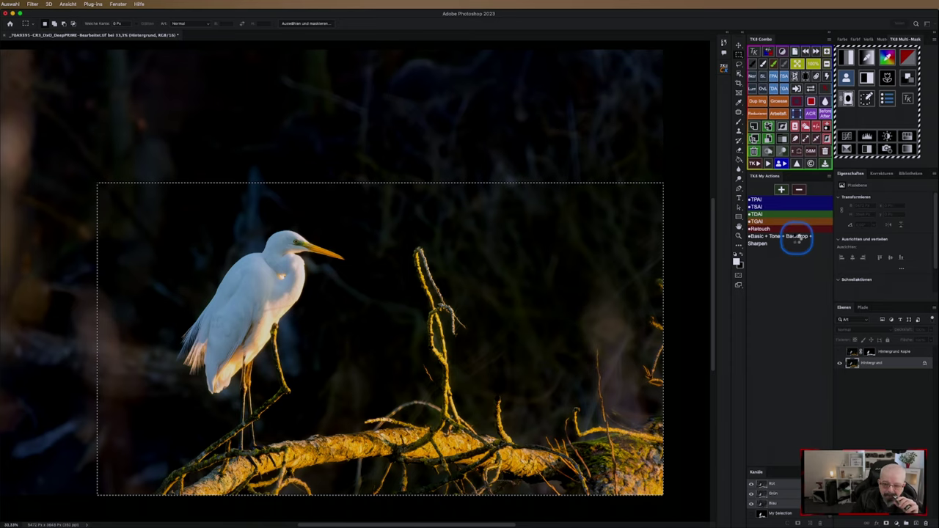
{"action": "left_click", "coordinate": [797, 240]}
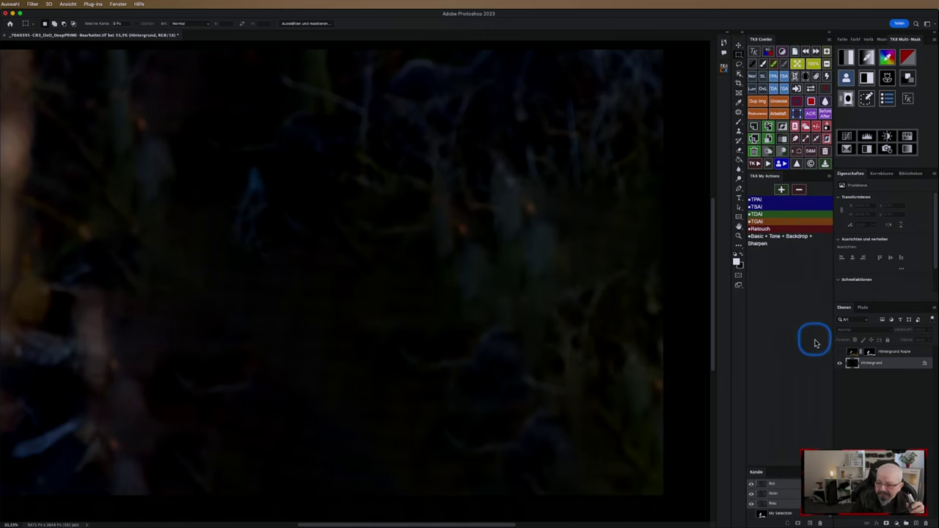
{"action": "left_click", "coordinate": [839, 352]}
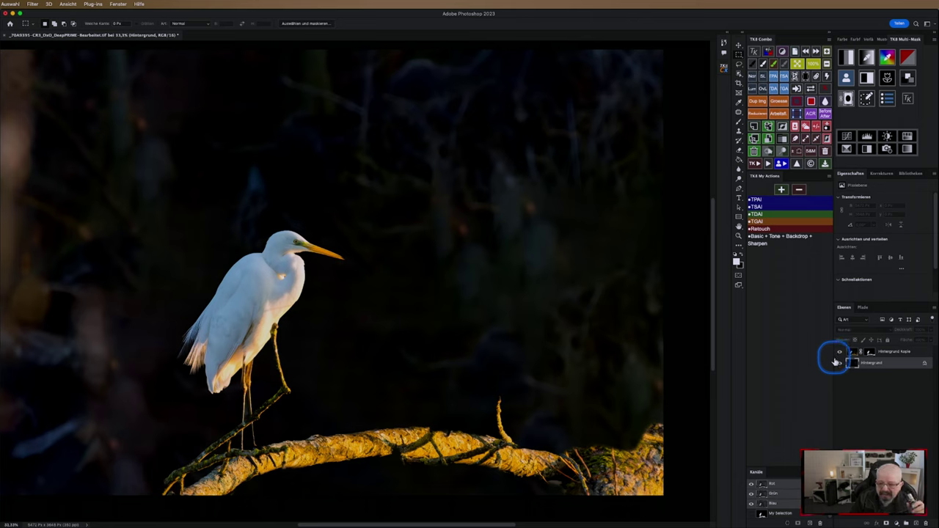
{"action": "left_click", "coordinate": [870, 351]}
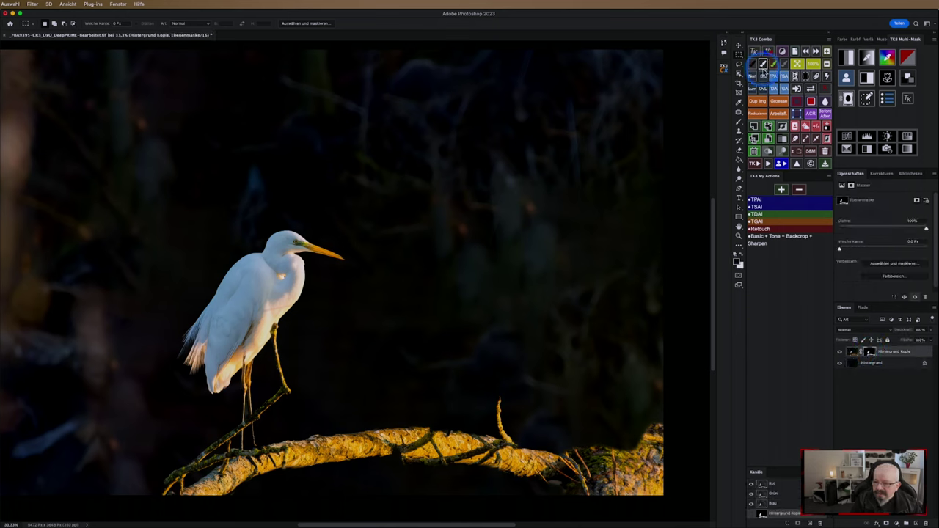
{"action": "left_click", "coordinate": [763, 65]}
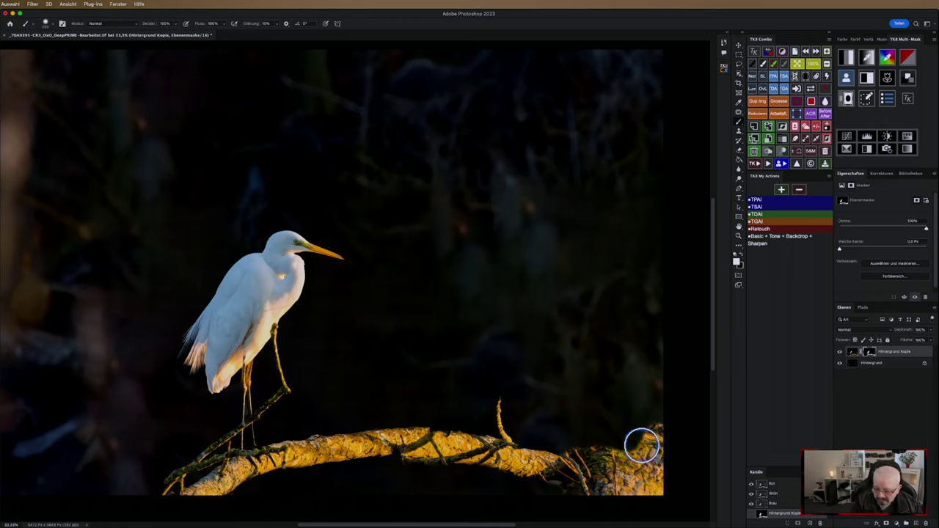
Paint white along the branch's lower-right mossy section to restore it in the mask
{"action": "left_click_drag", "start_coordinate": [642, 446], "coordinate": [611, 405]}
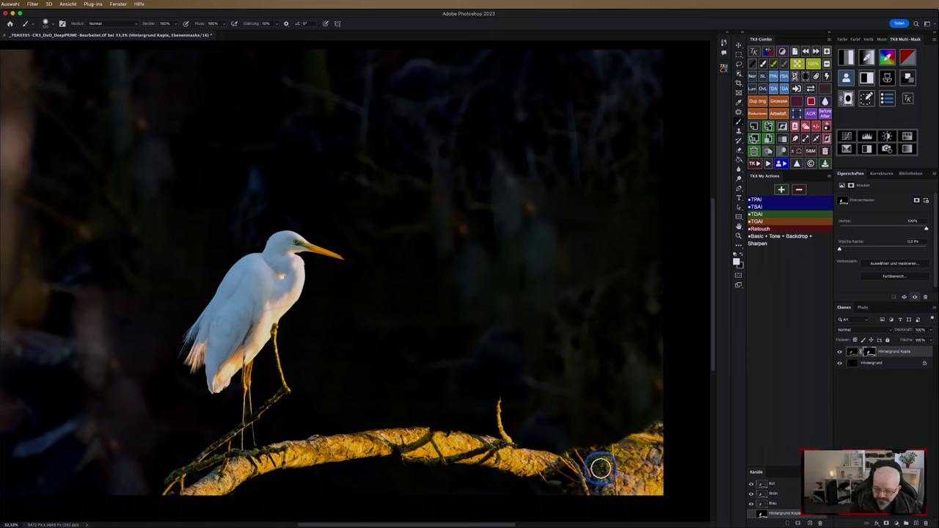
{"action": "left_click_drag", "start_coordinate": [601, 469], "coordinate": [576, 468]}
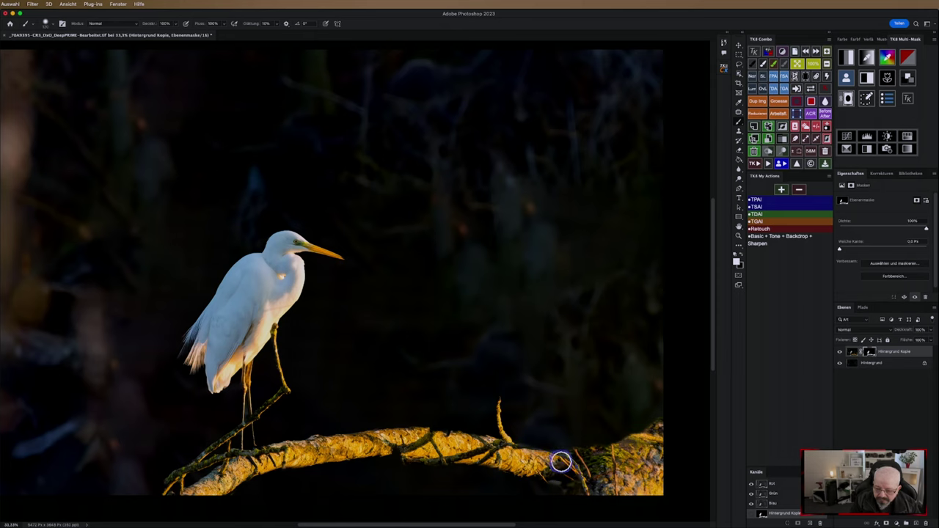
{"action": "left_click_drag", "start_coordinate": [561, 461], "coordinate": [511, 460]}
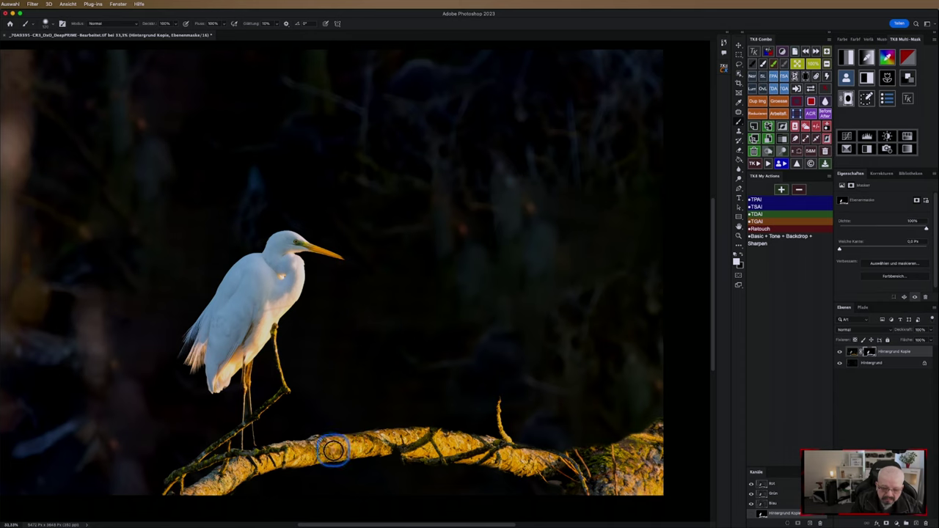
{"action": "mouse_move", "coordinate": [341, 450]}
{"action": "left_mouse_down"}
{"action": "mouse_move", "coordinate": [382, 450]}
{"action": "mouse_move", "coordinate": [179, 496]}
{"action": "mouse_move", "coordinate": [352, 458]}
{"action": "mouse_move", "coordinate": [328, 417]}
{"action": "left_mouse_up"}
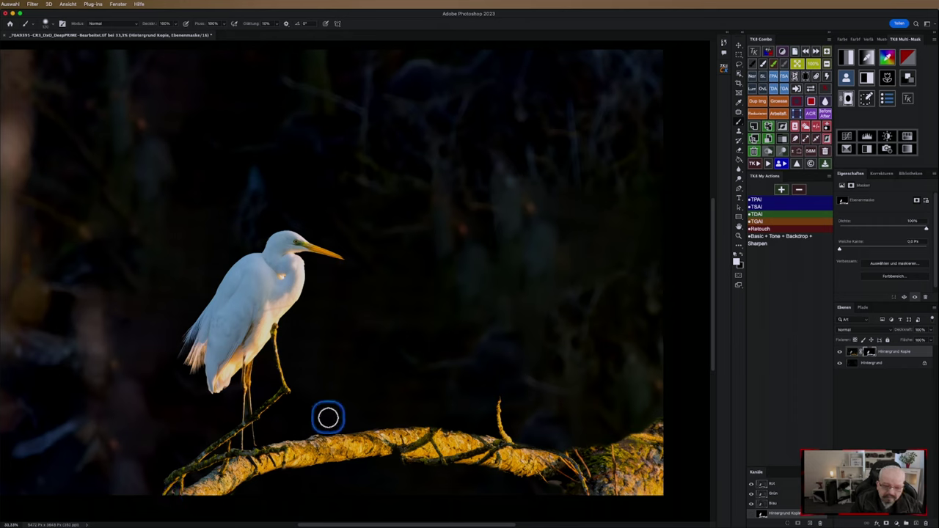
At 100% zoom, mask out in black a stray bit by the leg and the orange toe
{"action": "left_click", "coordinate": [752, 64]}
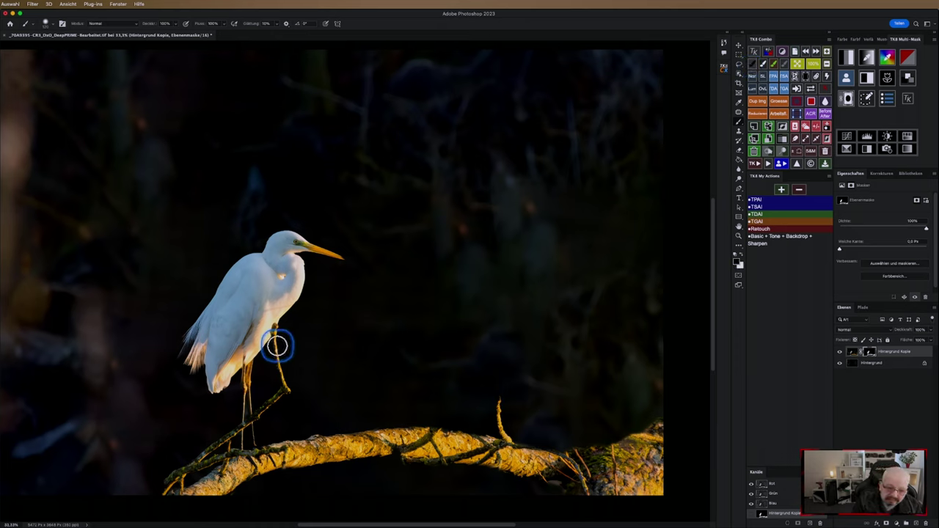
{"action": "left_click_drag", "start_coordinate": [277, 347], "coordinate": [276, 350]}
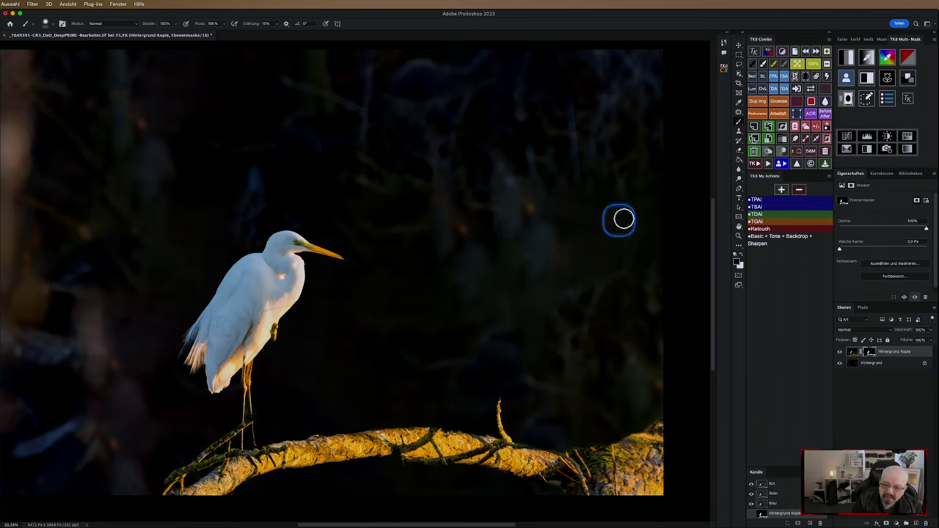
{"action": "left_click", "coordinate": [812, 70]}
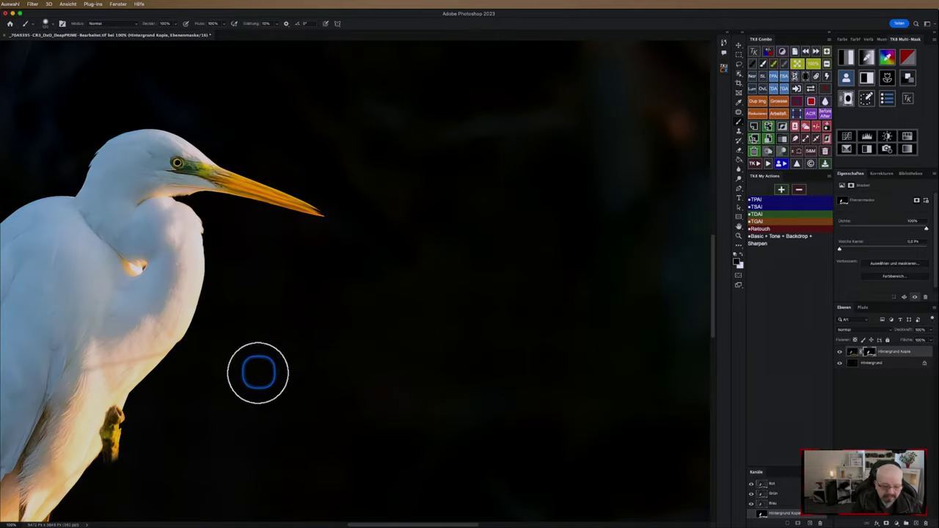
{"action": "mouse_move", "coordinate": [191, 384]}
{"action": "left_mouse_down"}
{"action": "mouse_move", "coordinate": [389, 285]}
{"action": "mouse_move", "coordinate": [614, 151]}
{"action": "mouse_move", "coordinate": [594, 116]}
{"action": "left_mouse_up"}
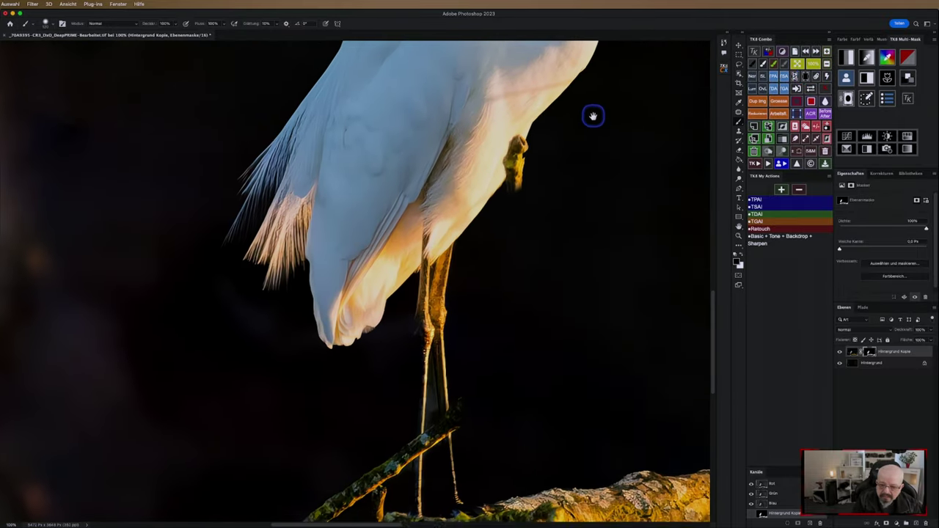
{"action": "left_click_drag", "start_coordinate": [520, 183], "coordinate": [530, 157]}
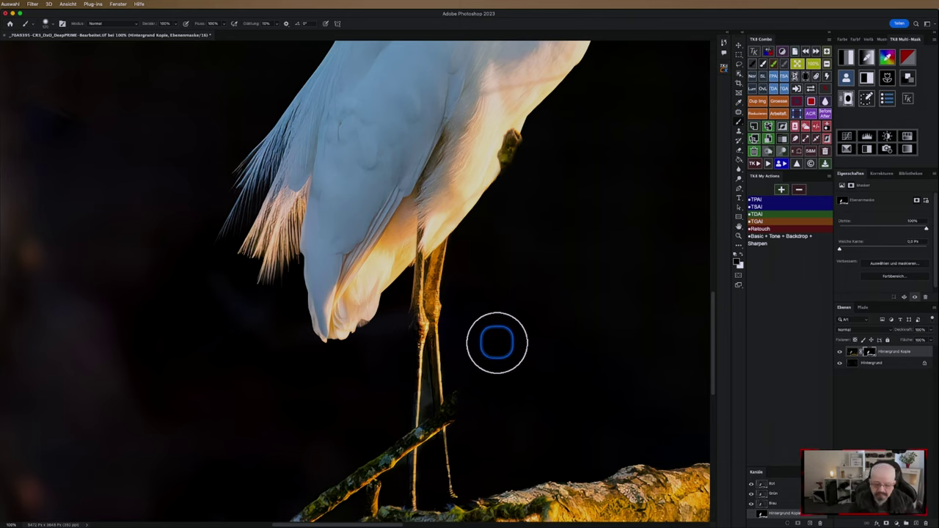
Shrink the brush to 30 px and mask out the branch edge beside the legs
{"action": "left_click_drag", "start_coordinate": [507, 339], "coordinate": [495, 344]}
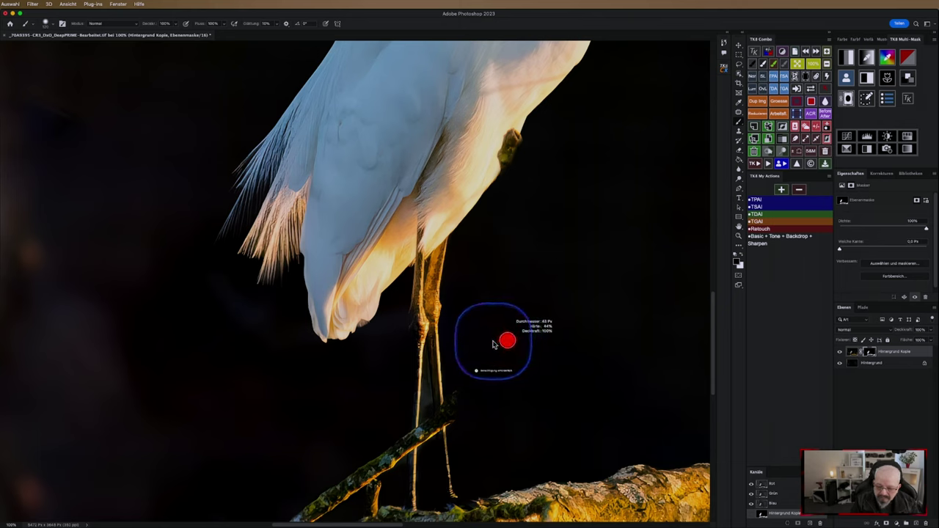
{"action": "left_click_drag", "start_coordinate": [493, 344], "coordinate": [492, 344]}
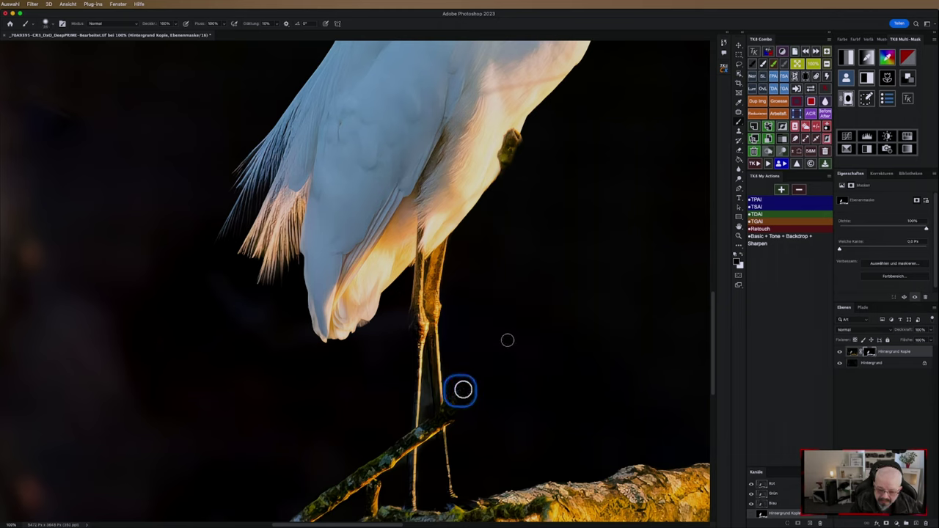
{"action": "left_click_drag", "start_coordinate": [460, 390], "coordinate": [467, 389]}
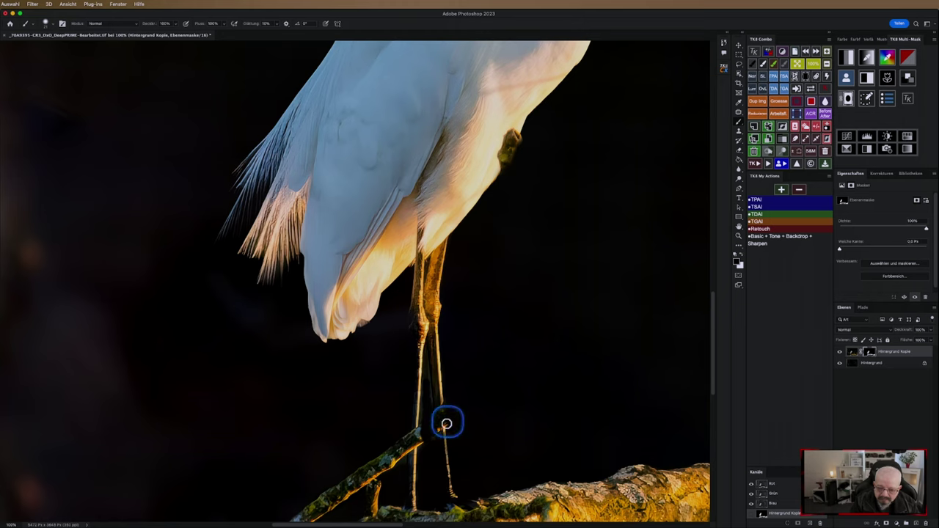
{"action": "left_click", "coordinate": [424, 438]}
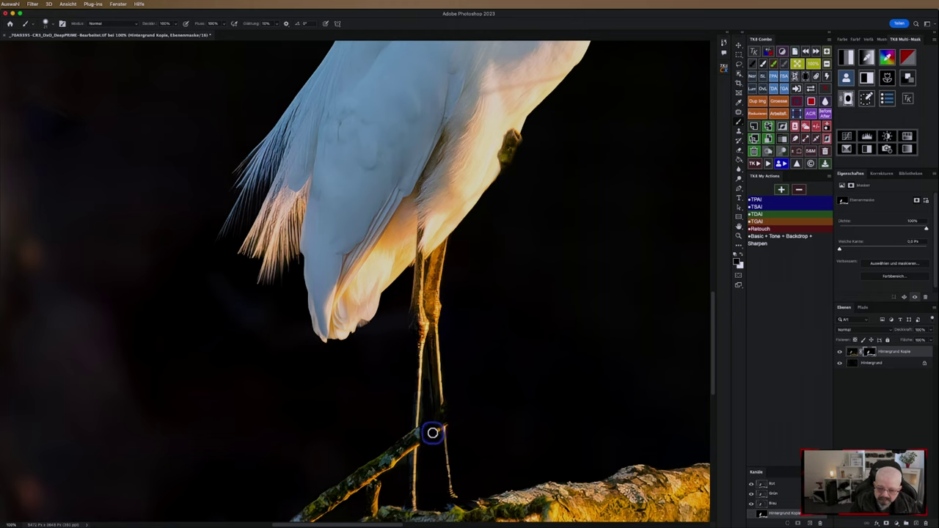
{"action": "left_click_drag", "start_coordinate": [433, 435], "coordinate": [408, 433]}
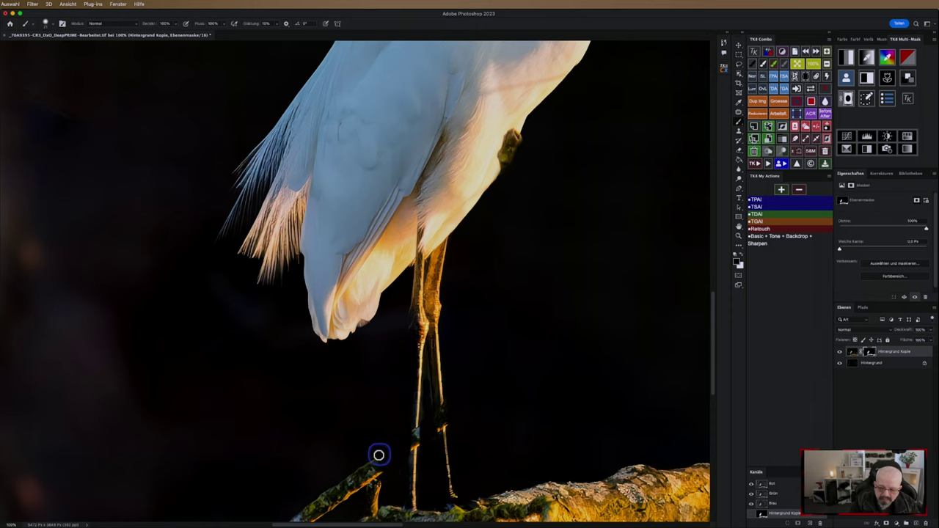
With a small black brush, paint out the thin twig rising beside the egret's legs
{"action": "left_click_drag", "start_coordinate": [336, 436], "coordinate": [492, 239]}
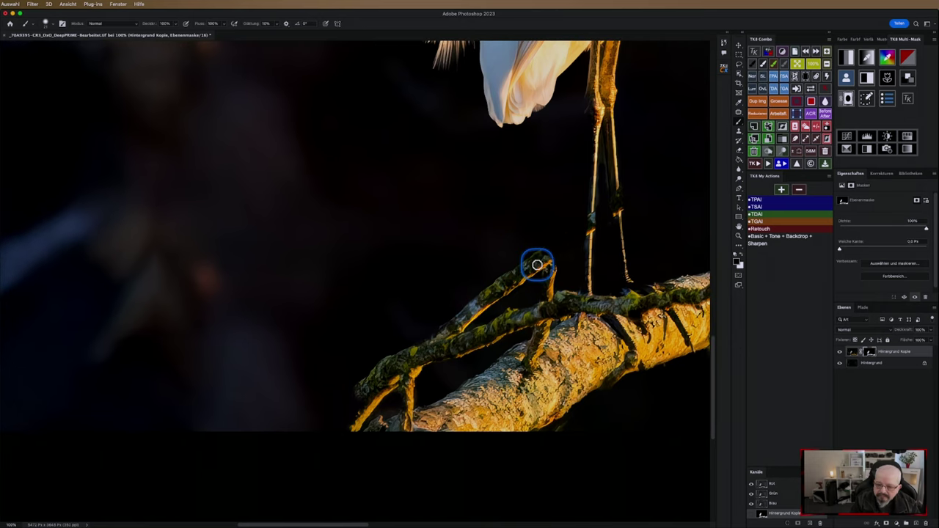
{"action": "left_click_drag", "start_coordinate": [512, 251], "coordinate": [485, 250]}
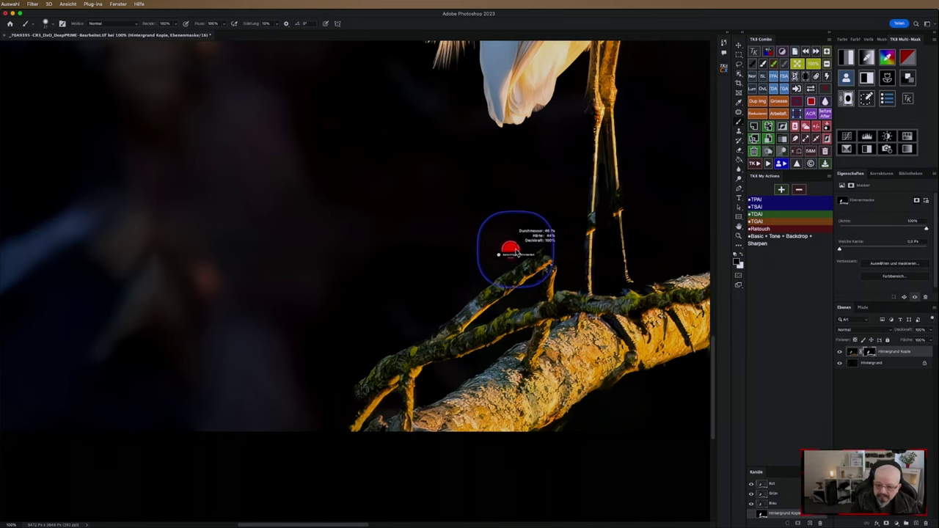
{"action": "left_click_drag", "start_coordinate": [544, 259], "coordinate": [546, 286]}
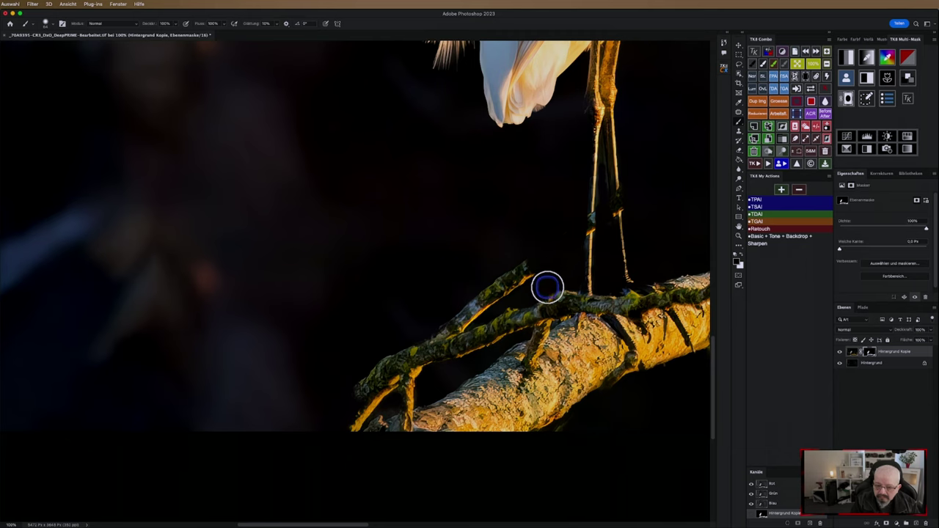
{"action": "mouse_move", "coordinate": [547, 286]}
{"action": "left_mouse_down"}
{"action": "mouse_move", "coordinate": [521, 277]}
{"action": "mouse_move", "coordinate": [457, 323]}
{"action": "left_mouse_up"}
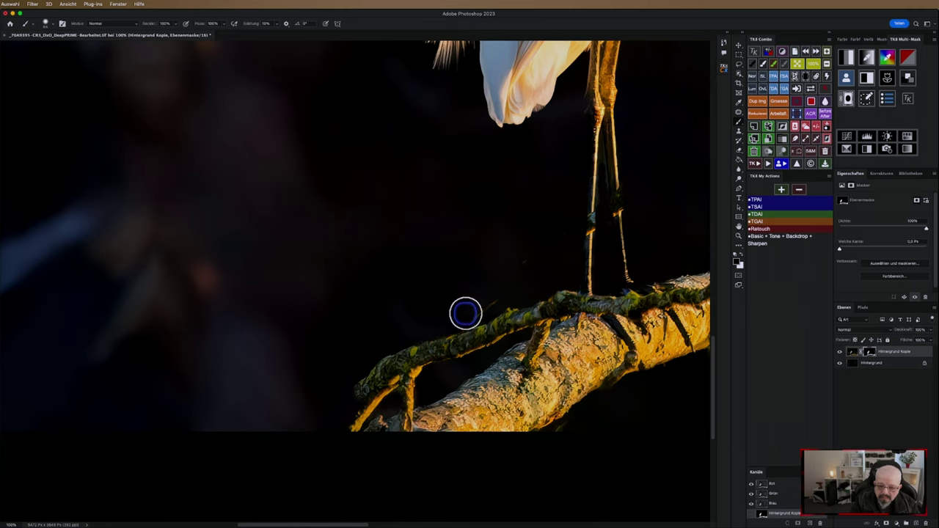
{"action": "mouse_move", "coordinate": [465, 314]}
{"action": "left_mouse_down"}
{"action": "mouse_move", "coordinate": [535, 254]}
{"action": "mouse_move", "coordinate": [417, 311]}
{"action": "left_mouse_up"}
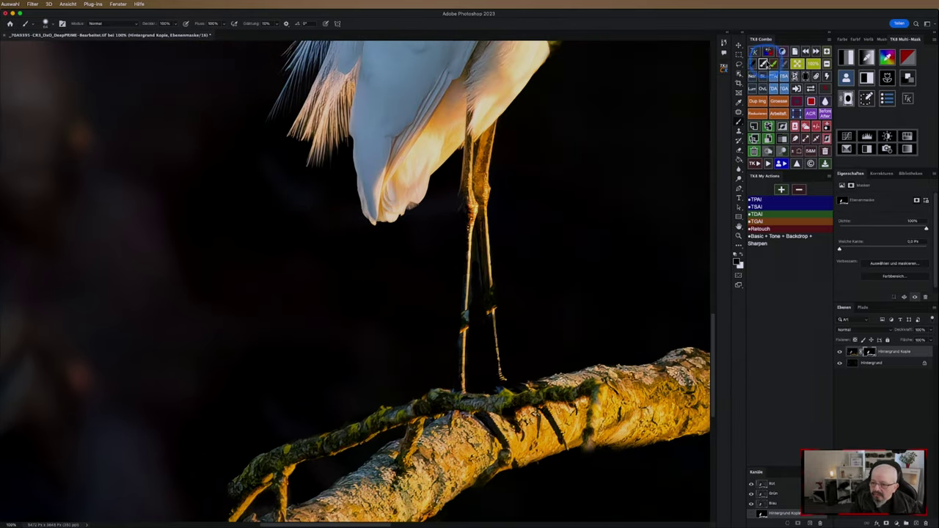
{"action": "left_click_drag", "start_coordinate": [502, 243], "coordinate": [523, 237]}
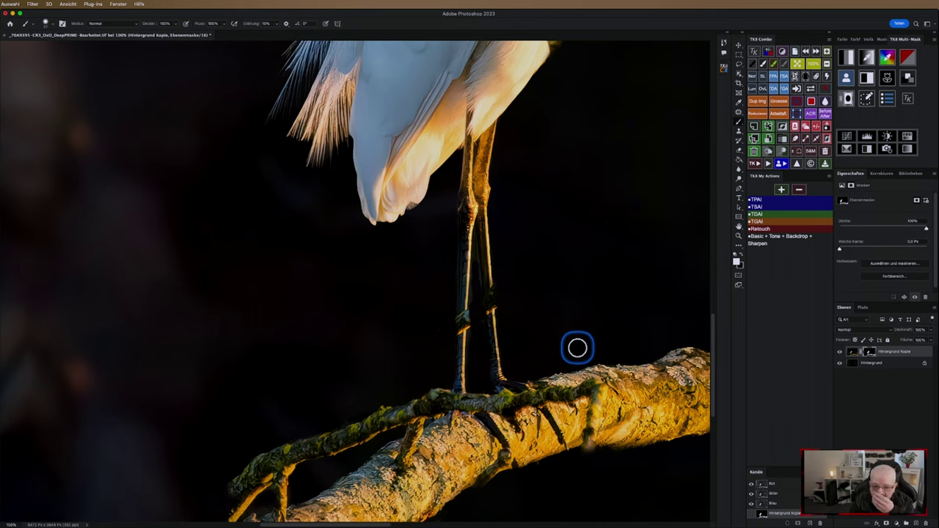
Target the Hintergrund Kopie pixels for Clone Stamp, sampling a source on the leg and testing a stroke
{"action": "left_click", "coordinate": [740, 132]}
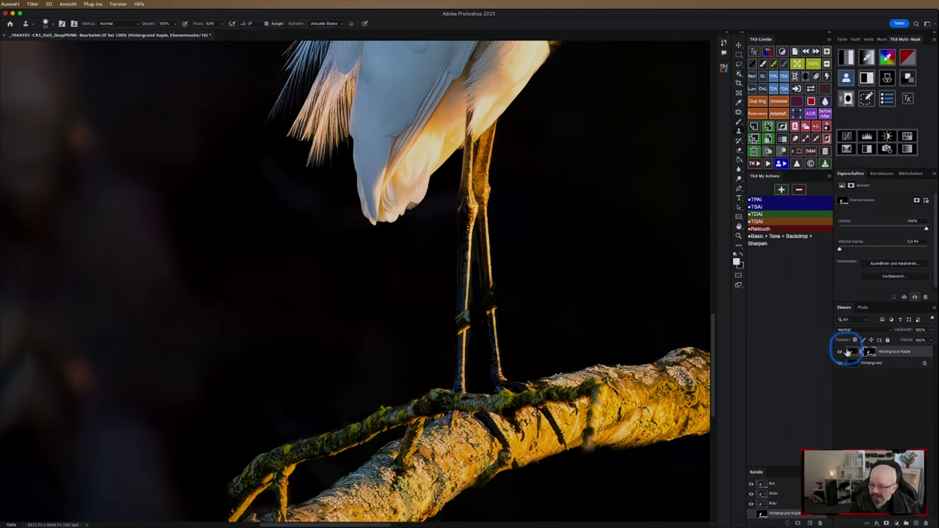
{"action": "left_click", "coordinate": [852, 353]}
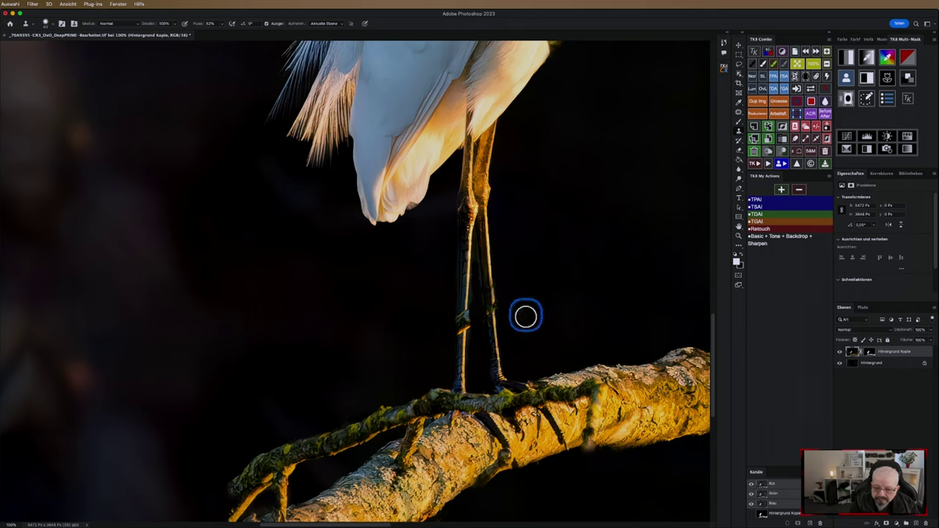
{"action": "left_click", "coordinate": [492, 325]}
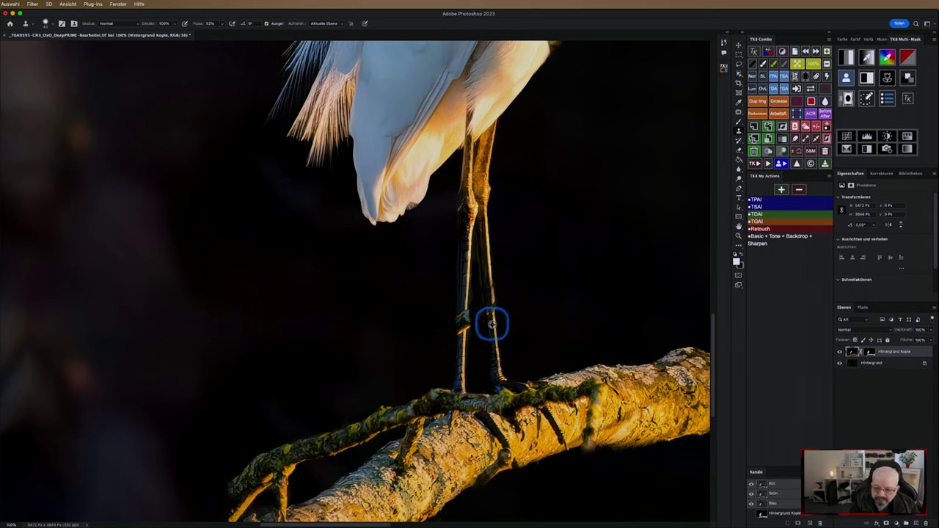
{"action": "left_click_drag", "start_coordinate": [492, 324], "coordinate": [491, 317]}
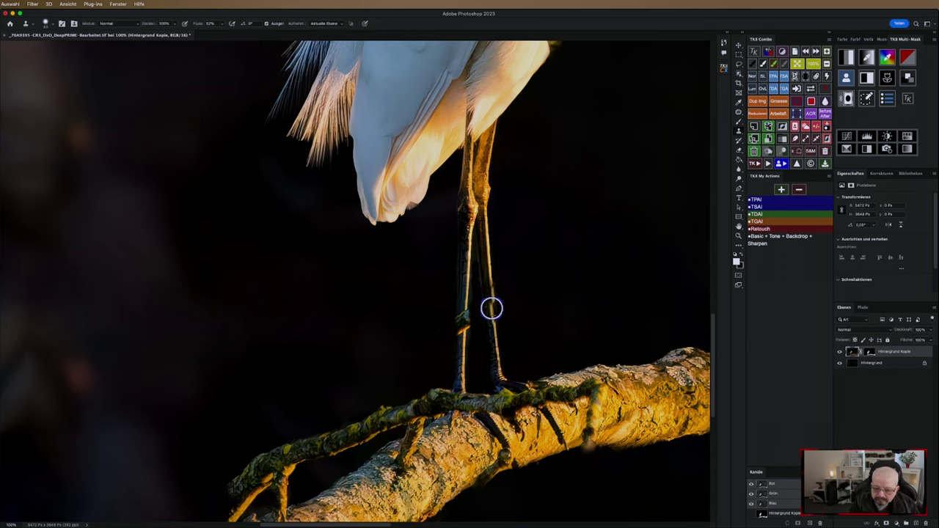
{"action": "left_click_drag", "start_coordinate": [533, 330], "coordinate": [533, 316]}
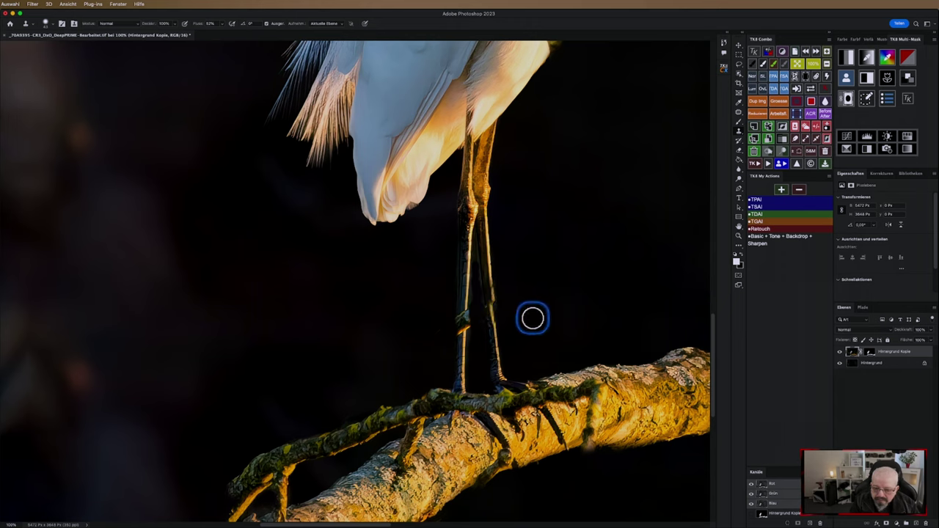
At 200% zoom, darken the leg's right edge with a smaller clone brush
{"action": "key", "text": "ctrl+plus"}
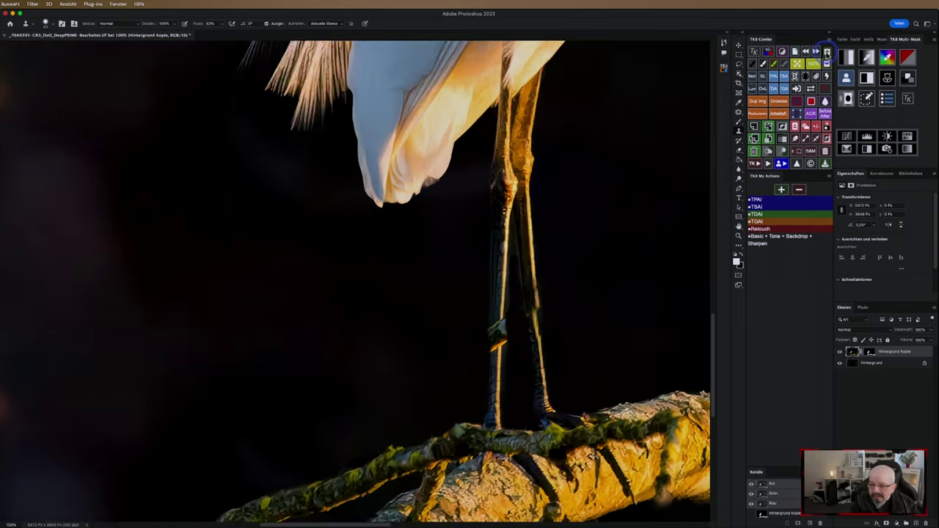
{"action": "left_click_drag", "start_coordinate": [659, 279], "coordinate": [475, 251]}
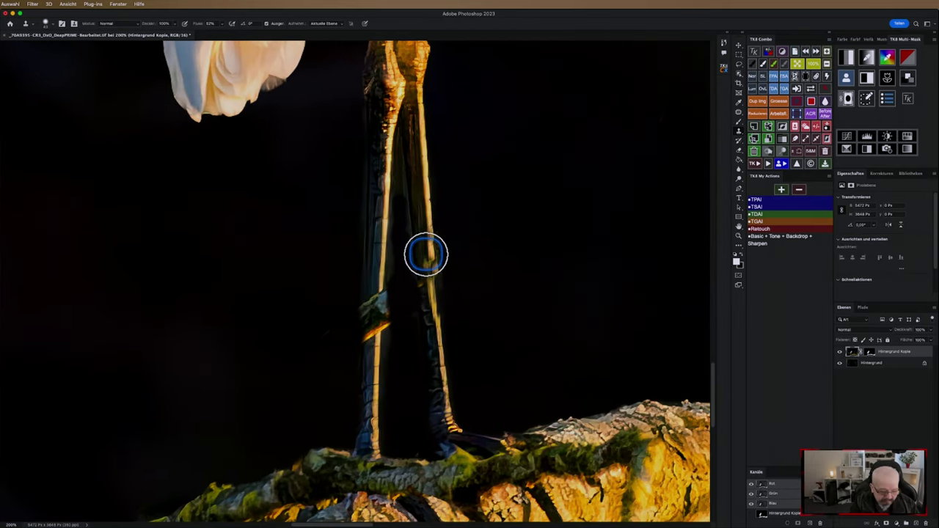
{"action": "key", "text": "bracketleft"}
{"action": "key", "text": "bracketleft"}
{"action": "key", "text": "bracketleft"}
{"action": "left_click_drag", "start_coordinate": [424, 251], "coordinate": [422, 220]}
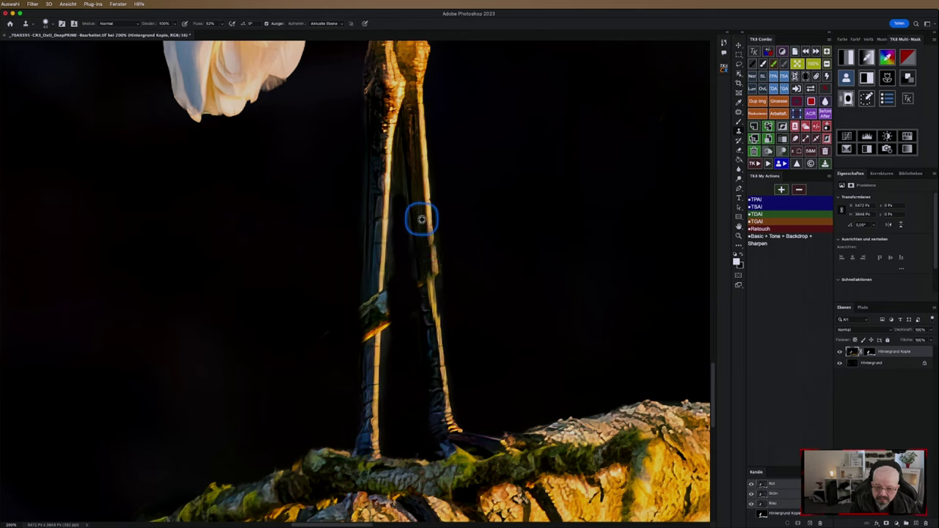
{"action": "key", "text": "bracketright"}
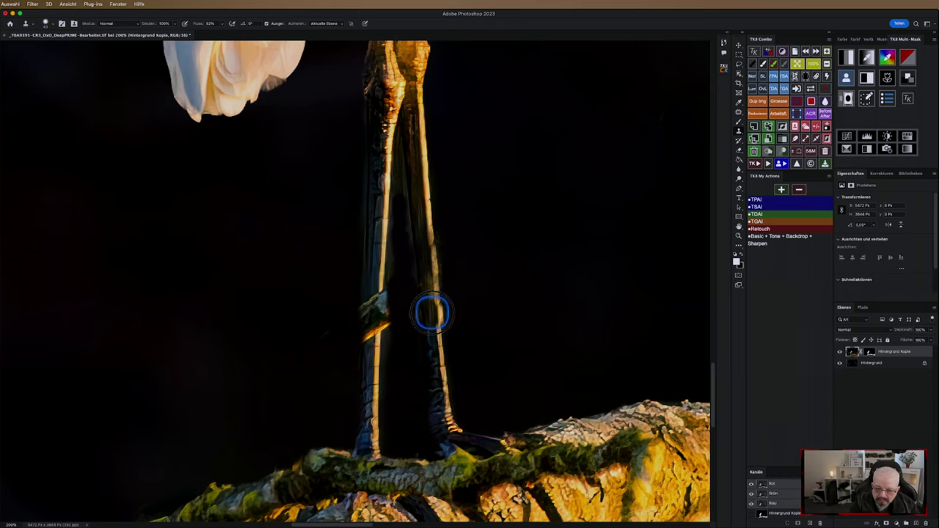
Resample on the leg and clone over the greenish knob and orange streak, undoing one stroke
{"action": "left_click", "coordinate": [431, 313]}
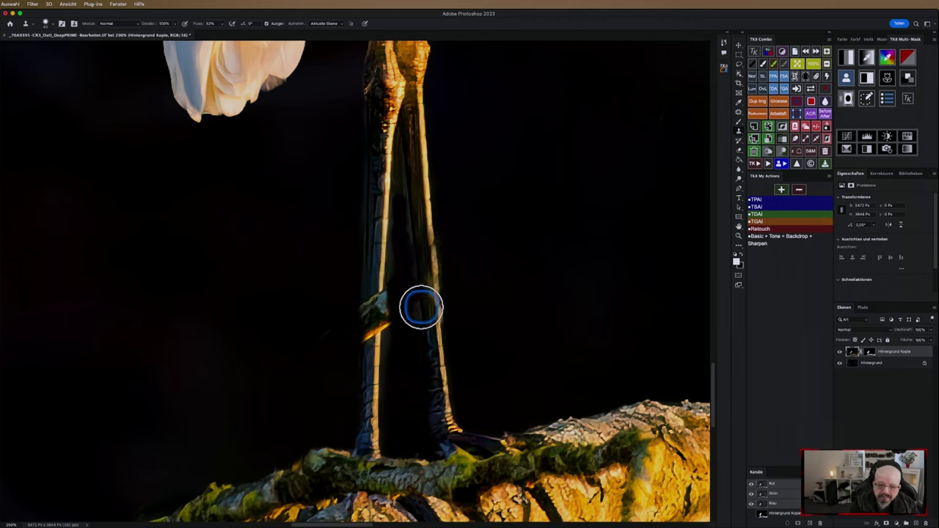
{"action": "mouse_move", "coordinate": [374, 267]}
{"action": "left_mouse_down"}
{"action": "mouse_move", "coordinate": [379, 329]}
{"action": "mouse_move", "coordinate": [369, 318]}
{"action": "left_mouse_up"}
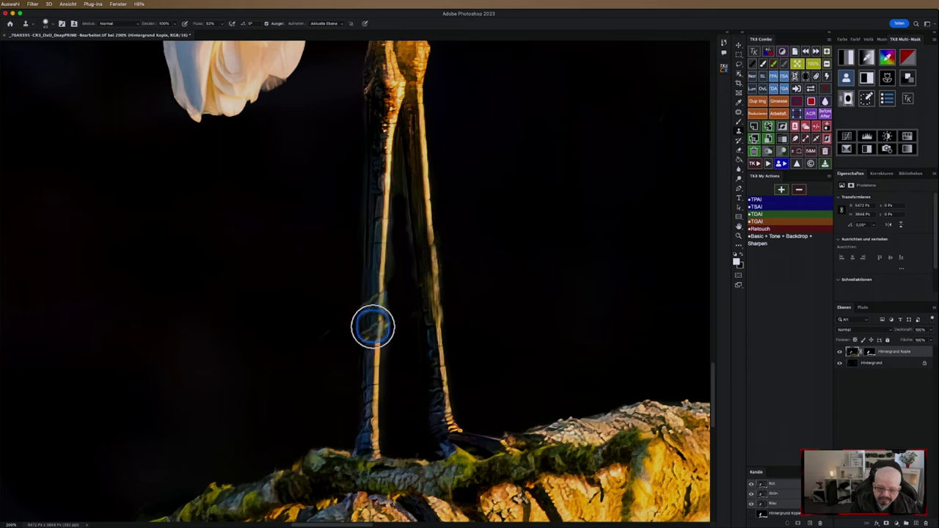
{"action": "key", "text": "ctrl+z"}
{"action": "left_click_drag", "start_coordinate": [370, 376], "coordinate": [373, 325]}
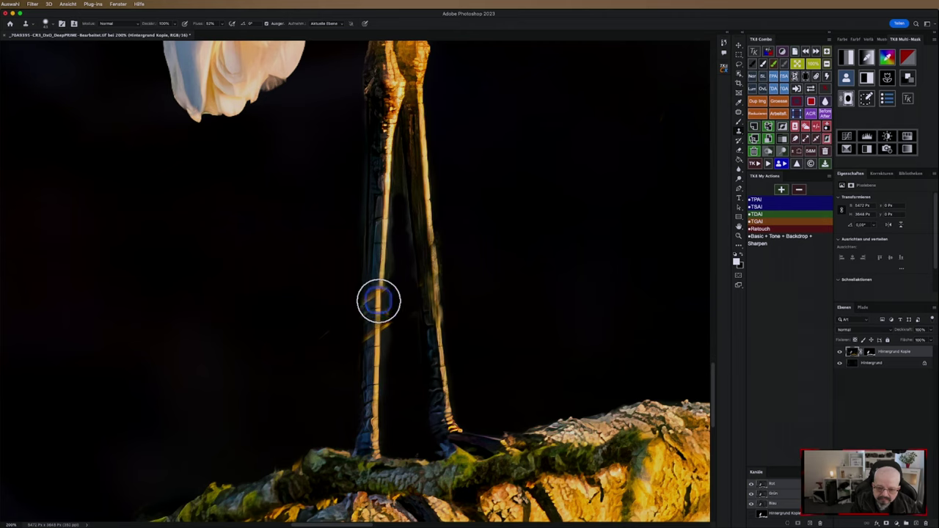
Continue cloning along the left leg's outer edge to clean up the lower leg
{"action": "left_click_drag", "start_coordinate": [379, 301], "coordinate": [374, 293]}
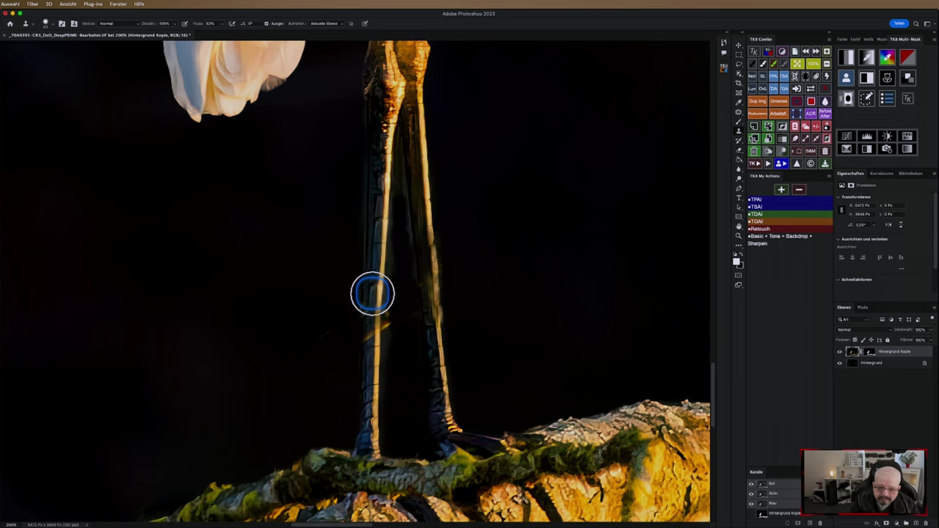
{"action": "mouse_move", "coordinate": [373, 293]}
{"action": "left_mouse_down"}
{"action": "mouse_move", "coordinate": [374, 262]}
{"action": "mouse_move", "coordinate": [374, 304]}
{"action": "left_mouse_up"}
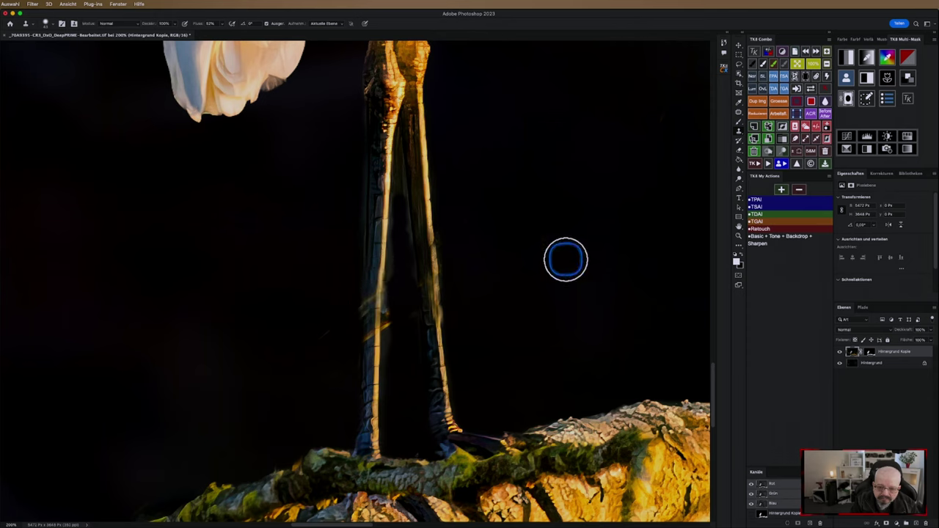
{"action": "mouse_move", "coordinate": [404, 336]}
{"action": "left_mouse_down"}
{"action": "mouse_move", "coordinate": [373, 356]}
{"action": "mouse_move", "coordinate": [390, 289]}
{"action": "mouse_move", "coordinate": [449, 249]}
{"action": "mouse_move", "coordinate": [423, 267]}
{"action": "mouse_move", "coordinate": [375, 268]}
{"action": "left_mouse_up"}
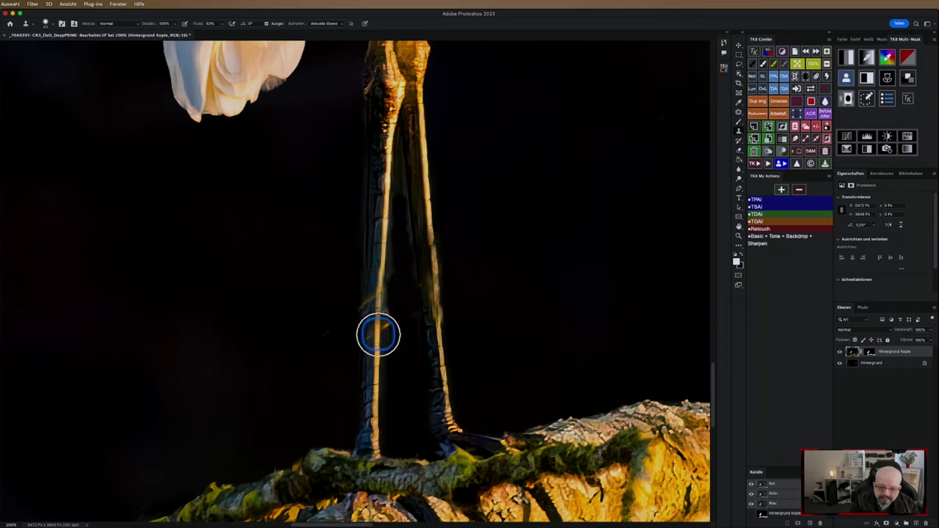
{"action": "mouse_move", "coordinate": [377, 331]}
{"action": "left_mouse_down"}
{"action": "mouse_move", "coordinate": [372, 356]}
{"action": "mouse_move", "coordinate": [374, 331]}
{"action": "left_mouse_up"}
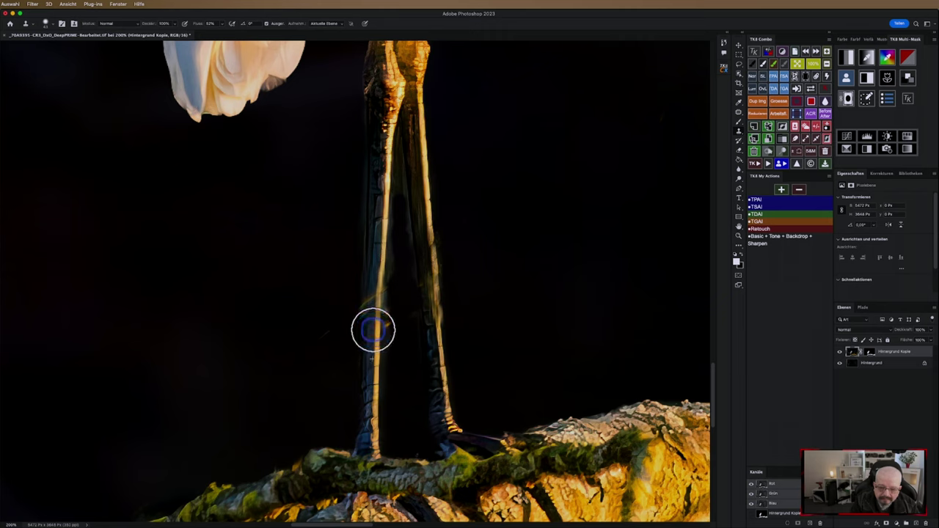
{"action": "mouse_move", "coordinate": [372, 330]}
{"action": "left_mouse_down"}
{"action": "mouse_move", "coordinate": [342, 304]}
{"action": "mouse_move", "coordinate": [379, 300]}
{"action": "mouse_move", "coordinate": [372, 300]}
{"action": "left_mouse_up"}
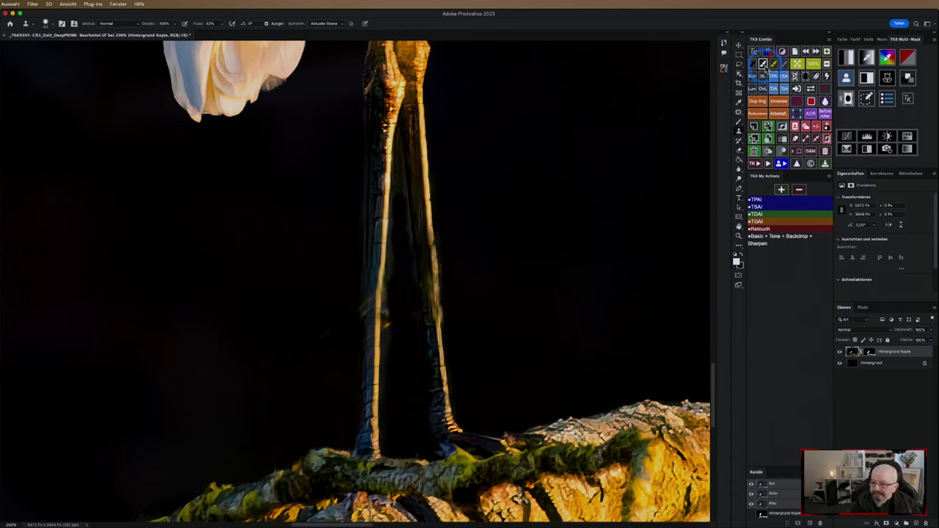
Return to the layer mask with a 25 px, 44% hardness brush, then shrink it slightly
{"action": "left_click", "coordinate": [870, 352]}
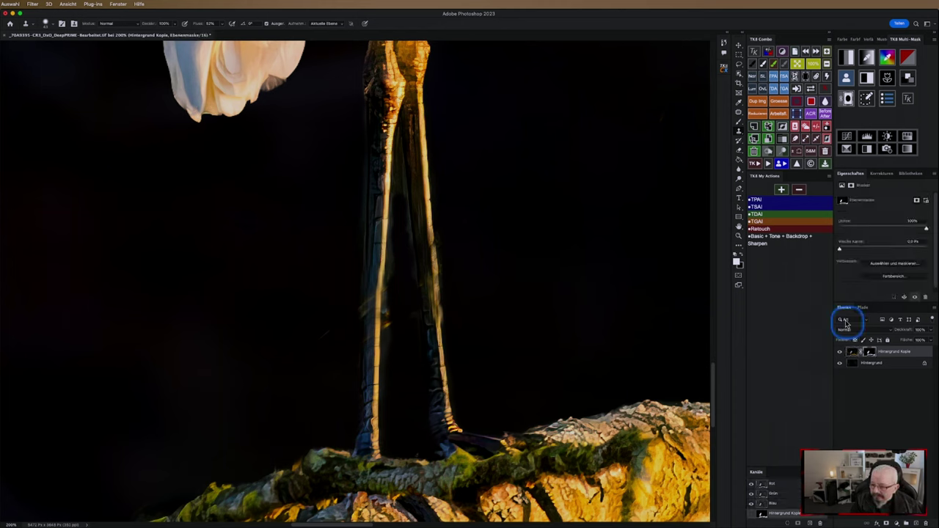
{"action": "left_click", "coordinate": [754, 64]}
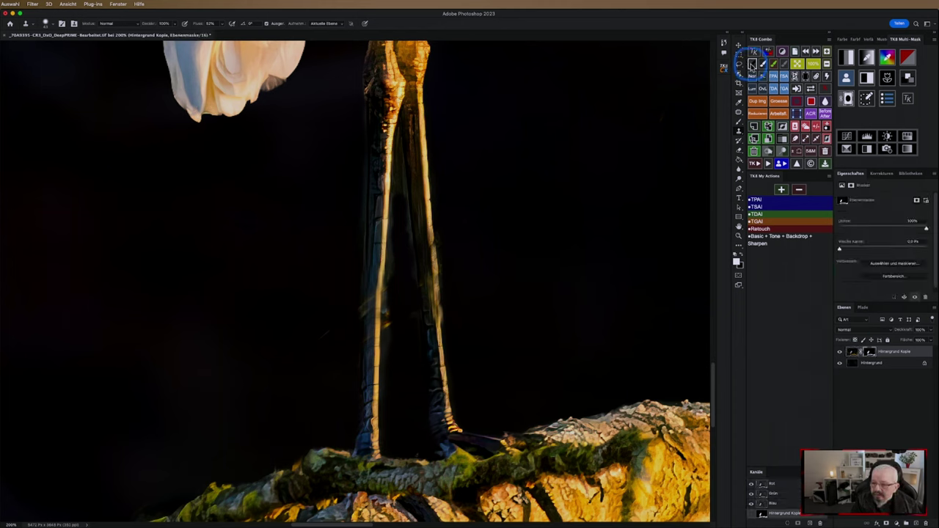
{"action": "right_click", "coordinate": [473, 291]}
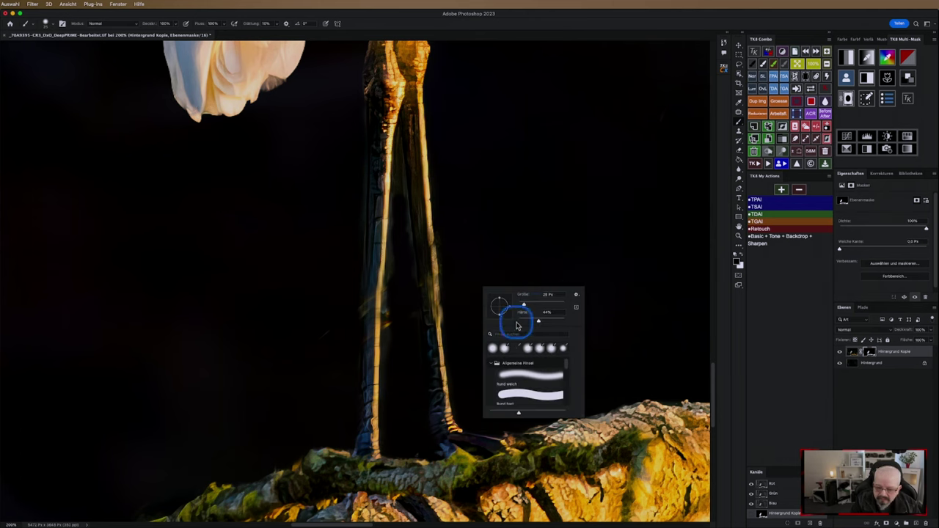
{"action": "left_click", "coordinate": [576, 296]}
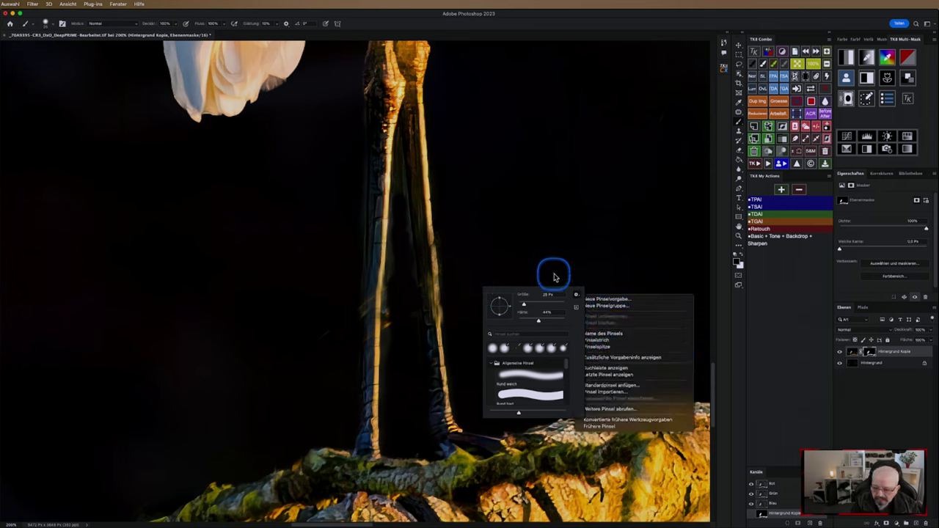
{"action": "left_click", "coordinate": [553, 270]}
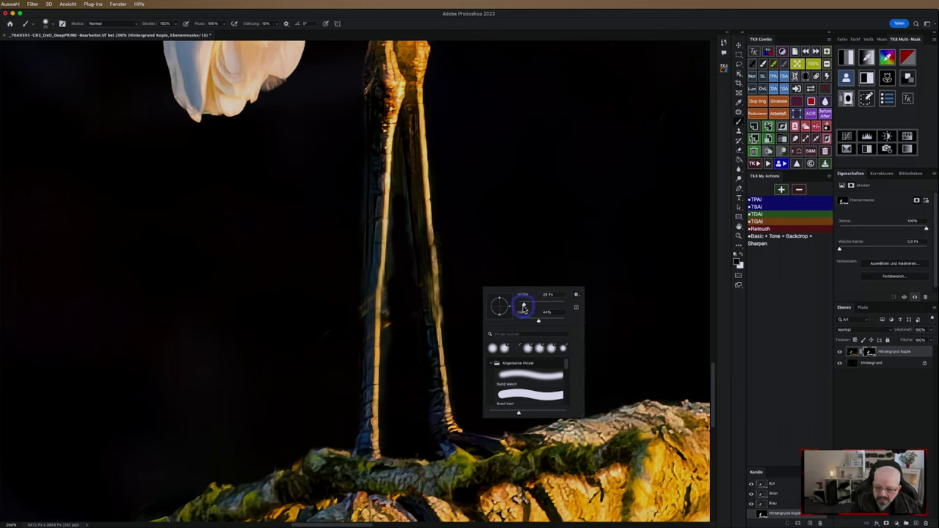
{"action": "left_click", "coordinate": [546, 266]}
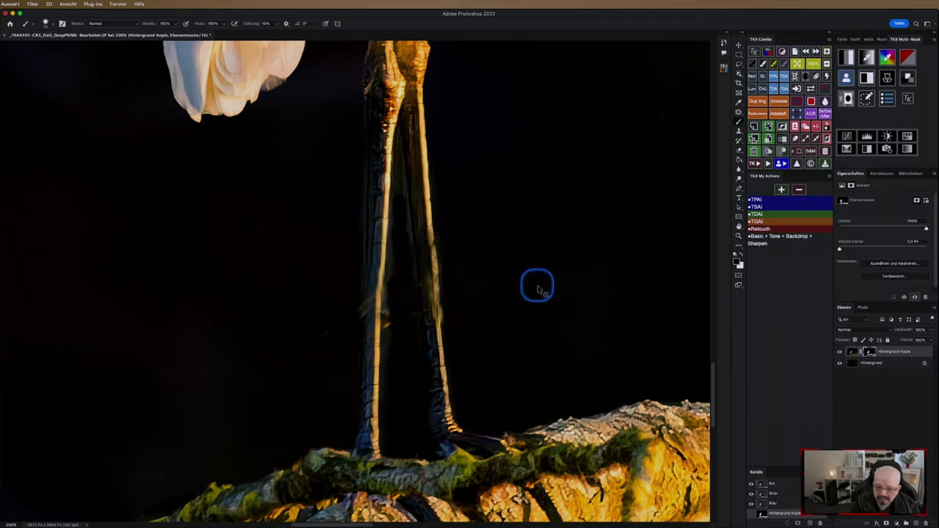
{"action": "left_click_drag", "start_coordinate": [537, 284], "coordinate": [543, 282]}
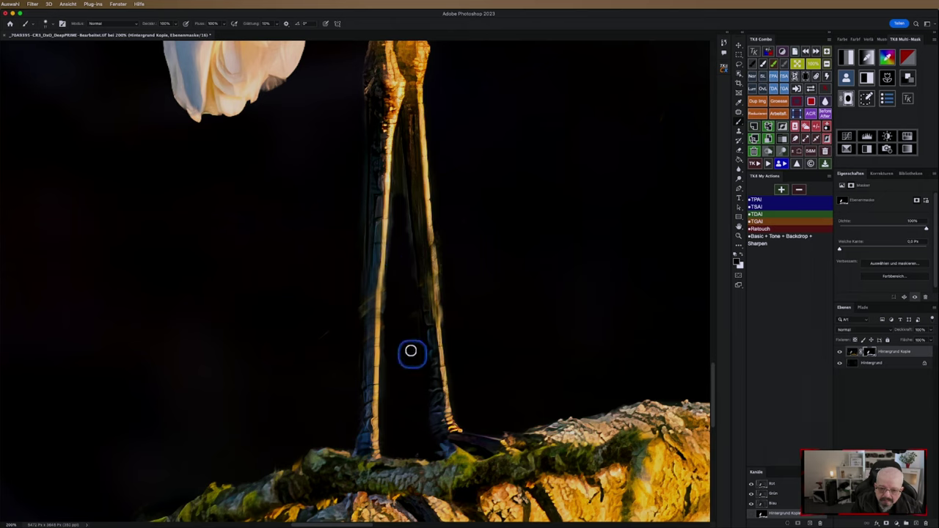
{"action": "left_click_drag", "start_coordinate": [399, 166], "coordinate": [399, 163]}
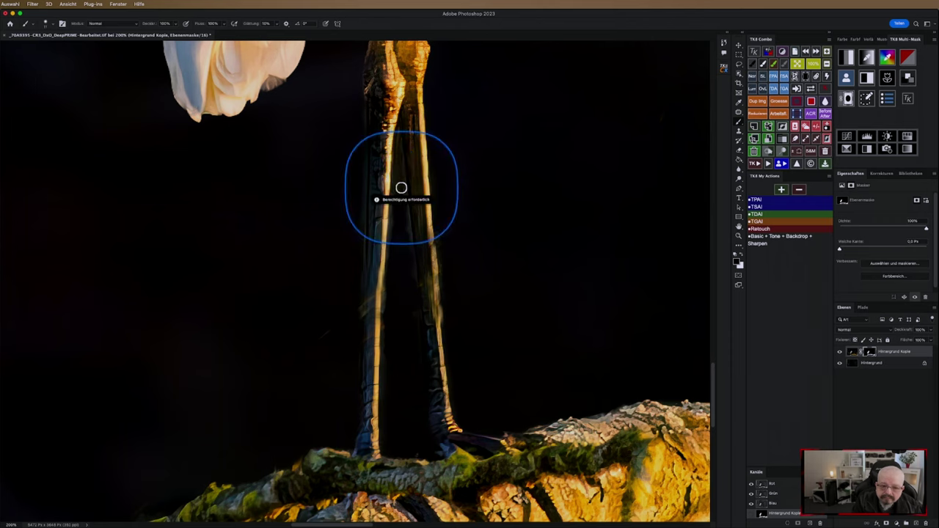
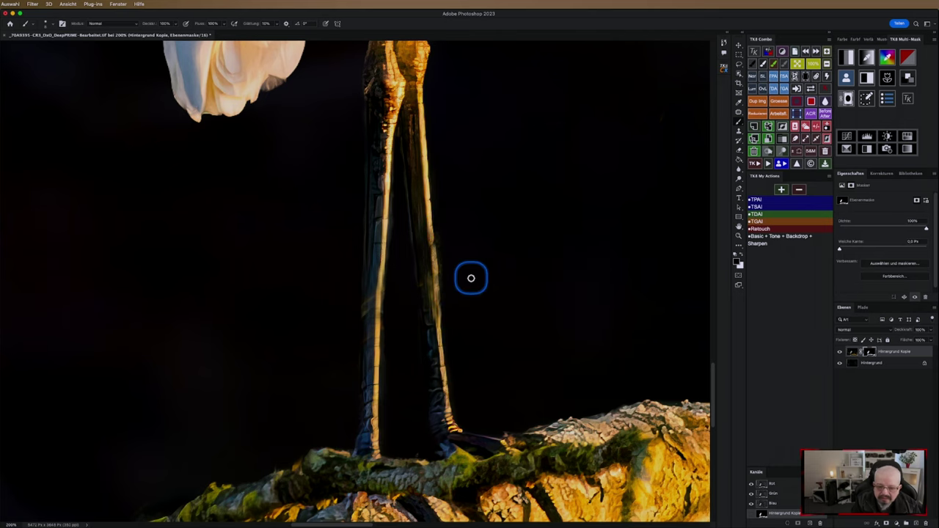
Bring the egret's lower feather edge and its dark bump into view for cloning
{"action": "scroll", "coordinate": [490, 250], "scroll_direction": "up", "scroll_amount": 1}
{"action": "left_click_drag", "start_coordinate": [490, 250], "coordinate": [462, 448]}
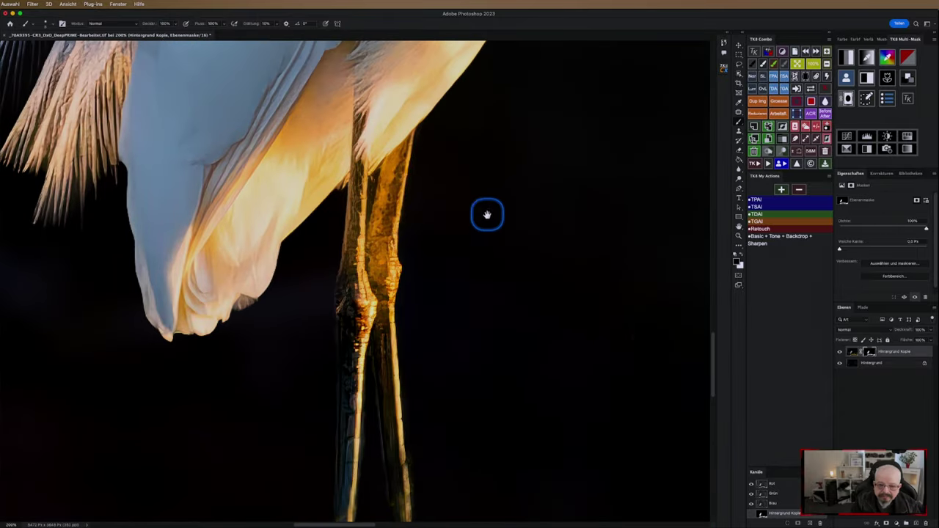
{"action": "left_click_drag", "start_coordinate": [486, 212], "coordinate": [377, 423]}
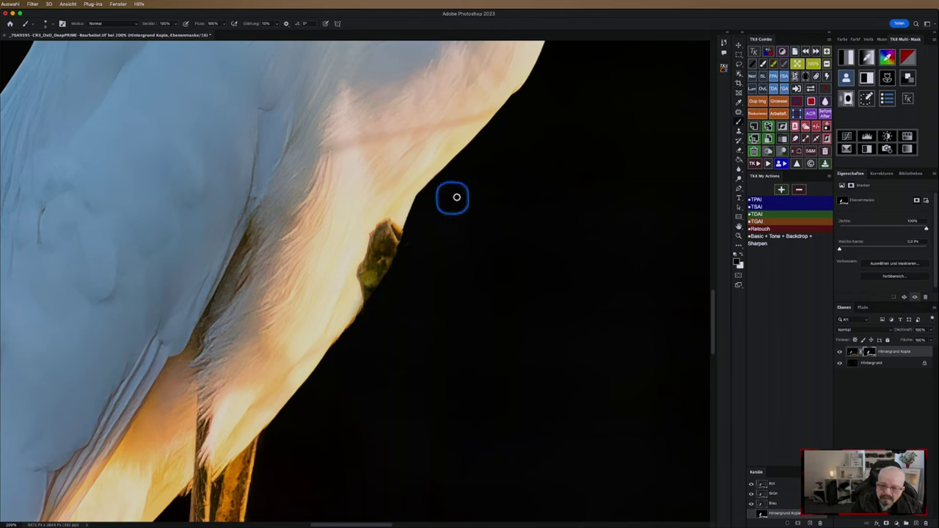
{"action": "left_click", "coordinate": [739, 132]}
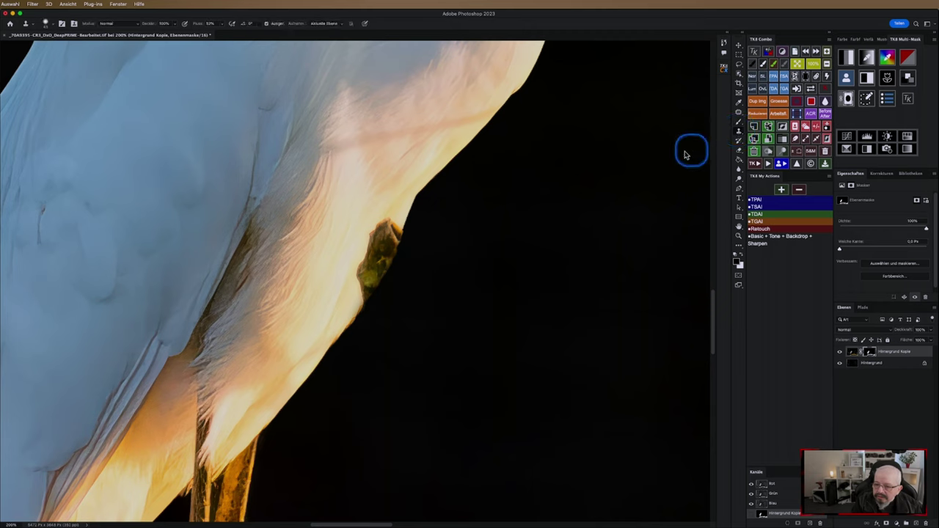
Clone plumage over the dark bump, smooth the feather outline, and zoom out to the whole egret
{"action": "left_click", "coordinate": [367, 207], "text": "alt"}
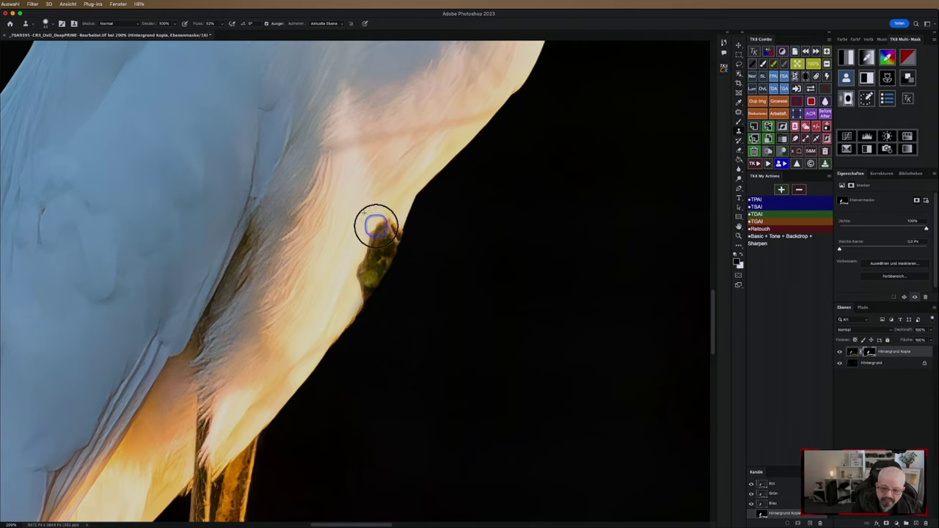
{"action": "left_click_drag", "start_coordinate": [379, 216], "coordinate": [381, 222]}
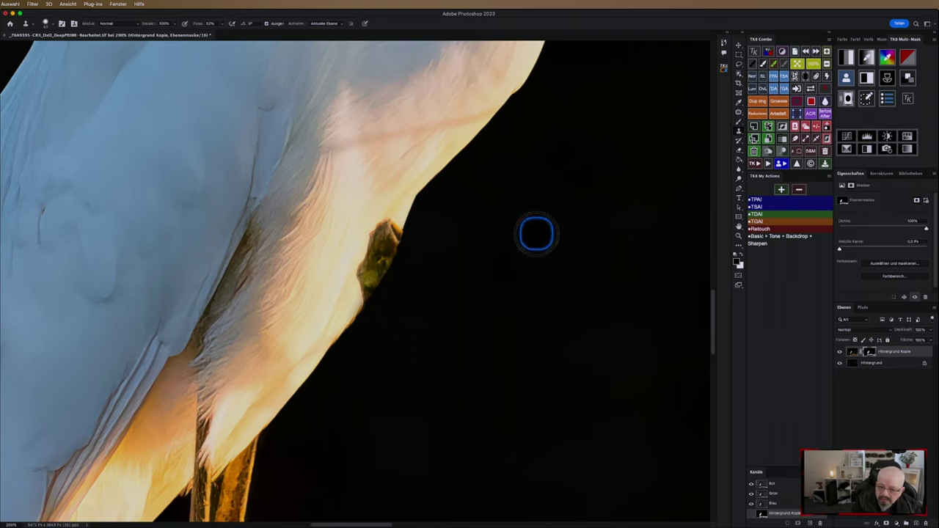
{"action": "left_click", "coordinate": [850, 352]}
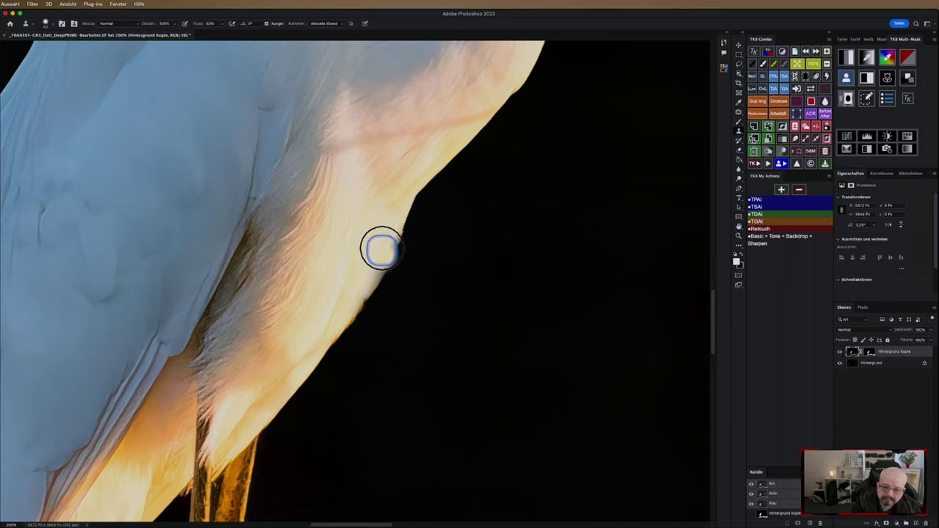
{"action": "mouse_move", "coordinate": [382, 250]}
{"action": "left_mouse_down"}
{"action": "mouse_move", "coordinate": [394, 199]}
{"action": "mouse_move", "coordinate": [370, 234]}
{"action": "left_mouse_up"}
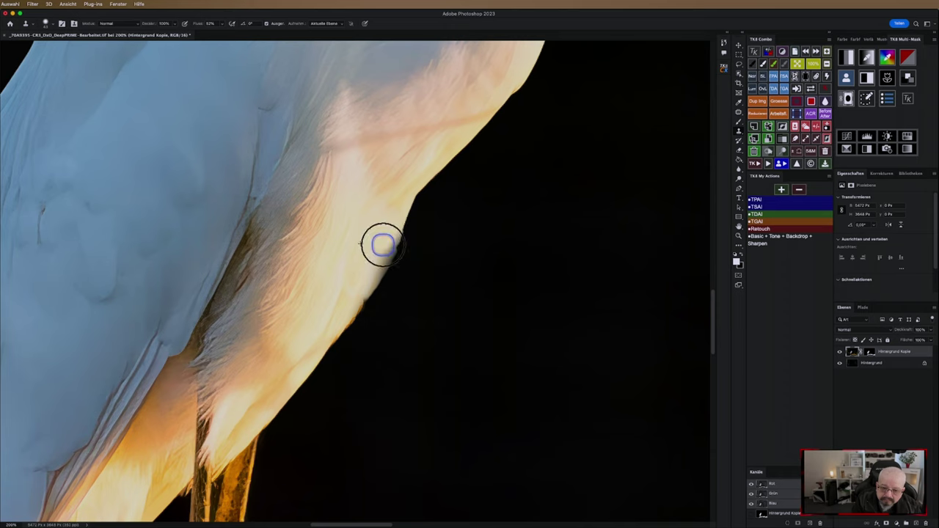
{"action": "mouse_move", "coordinate": [374, 265]}
{"action": "left_mouse_down"}
{"action": "mouse_move", "coordinate": [356, 284]}
{"action": "mouse_move", "coordinate": [400, 242]}
{"action": "left_mouse_up"}
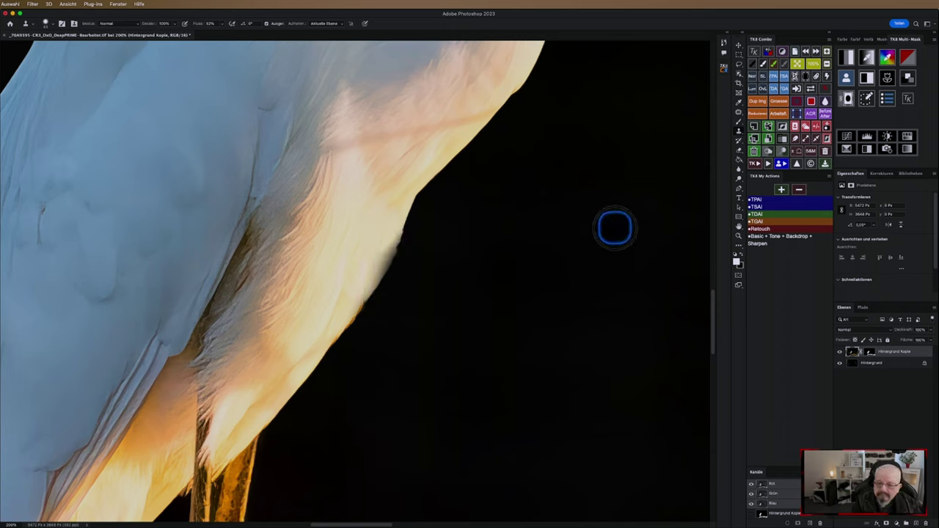
{"action": "key", "text": "ctrl+0"}
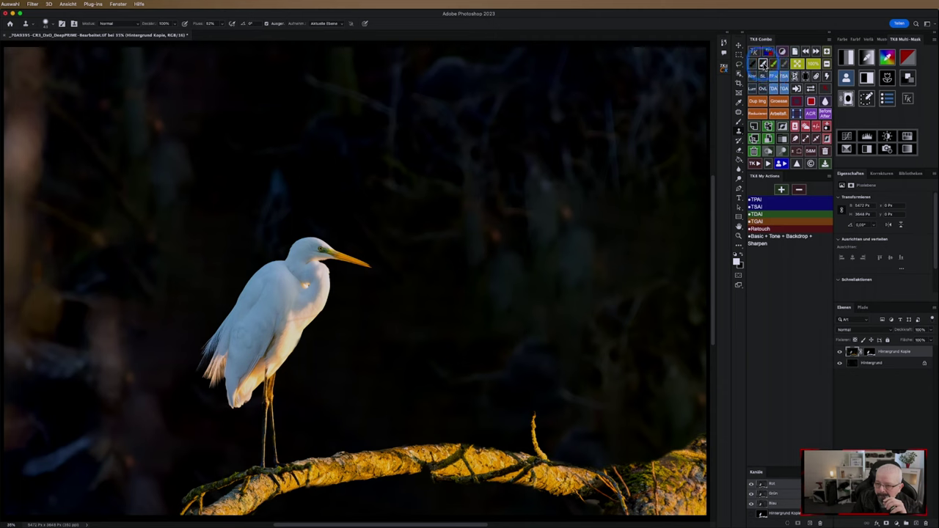
Paint white on the mask with a 76 px, 44% hardness brush over the branch's right end
{"action": "left_click", "coordinate": [870, 355]}
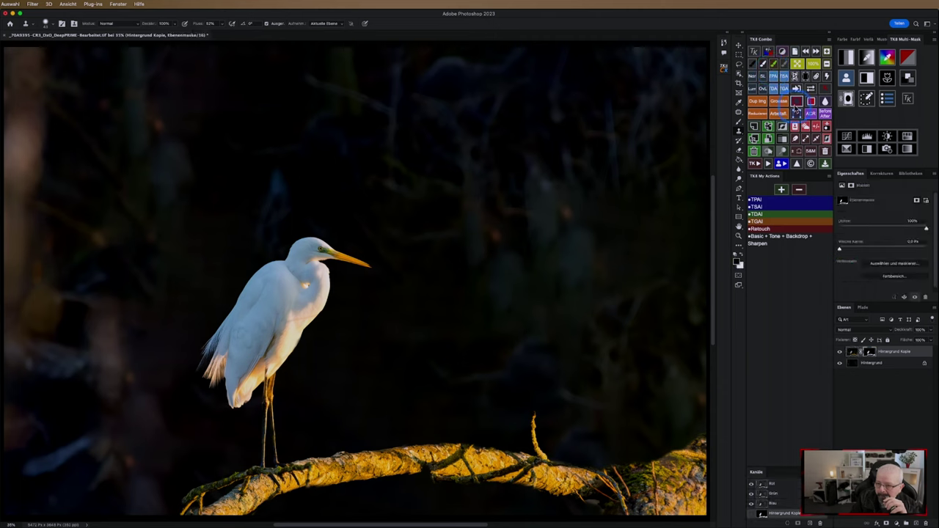
{"action": "left_click", "coordinate": [764, 66]}
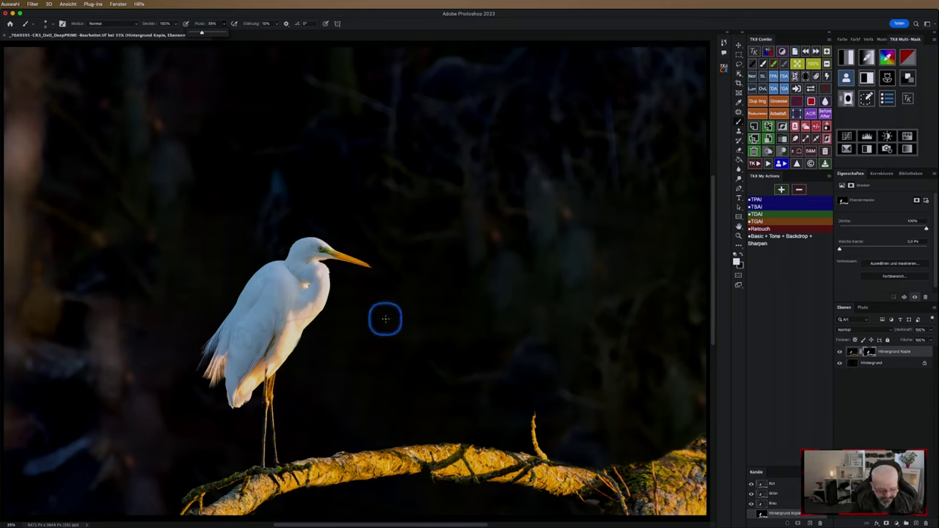
{"action": "left_click_drag", "start_coordinate": [458, 334], "coordinate": [476, 335]}
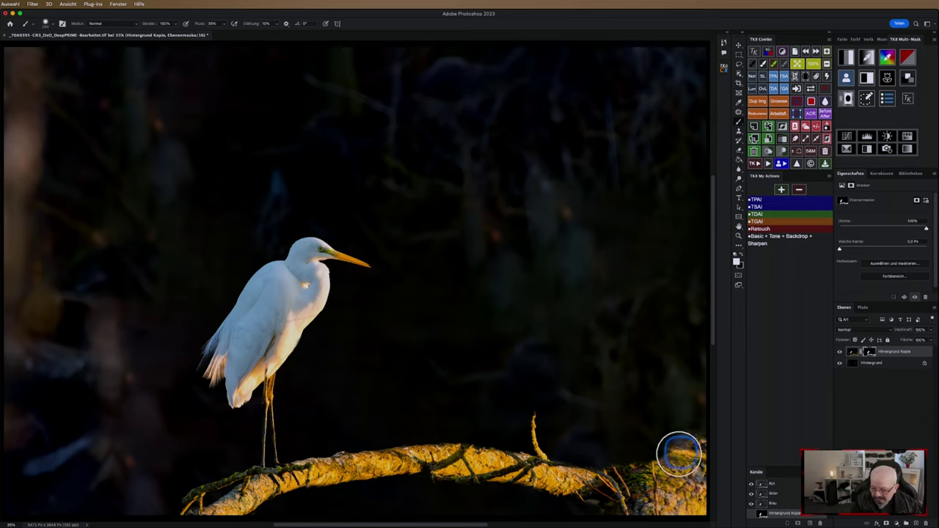
{"action": "mouse_move", "coordinate": [667, 464]}
{"action": "left_mouse_down"}
{"action": "mouse_move", "coordinate": [641, 474]}
{"action": "mouse_move", "coordinate": [653, 451]}
{"action": "mouse_move", "coordinate": [610, 472]}
{"action": "mouse_move", "coordinate": [705, 434]}
{"action": "mouse_move", "coordinate": [660, 470]}
{"action": "mouse_move", "coordinate": [597, 491]}
{"action": "mouse_move", "coordinate": [623, 497]}
{"action": "mouse_move", "coordinate": [587, 477]}
{"action": "mouse_move", "coordinate": [623, 462]}
{"action": "mouse_move", "coordinate": [615, 473]}
{"action": "mouse_move", "coordinate": [653, 471]}
{"action": "mouse_move", "coordinate": [693, 446]}
{"action": "left_mouse_up"}
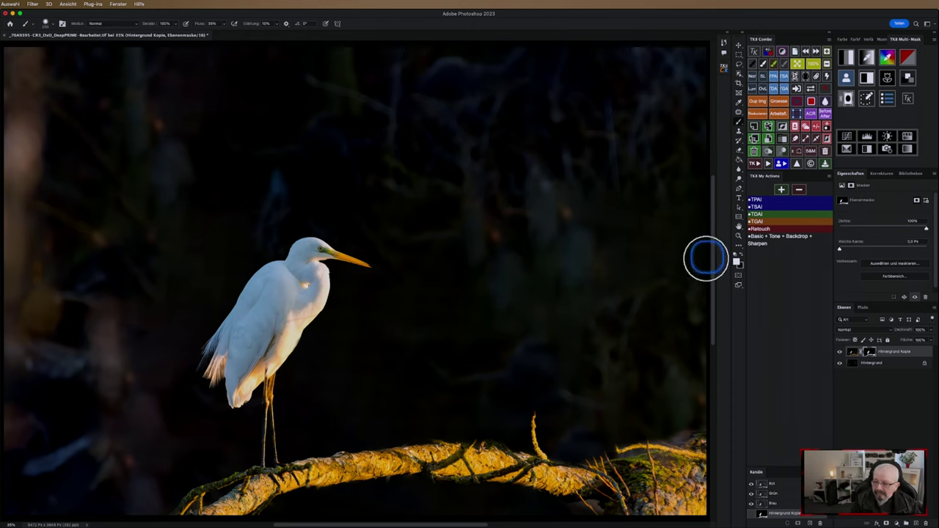
At 100% zoom, paint black with a 77 px brush over the branch's top fringe and orange twig
{"action": "left_click", "coordinate": [809, 68]}
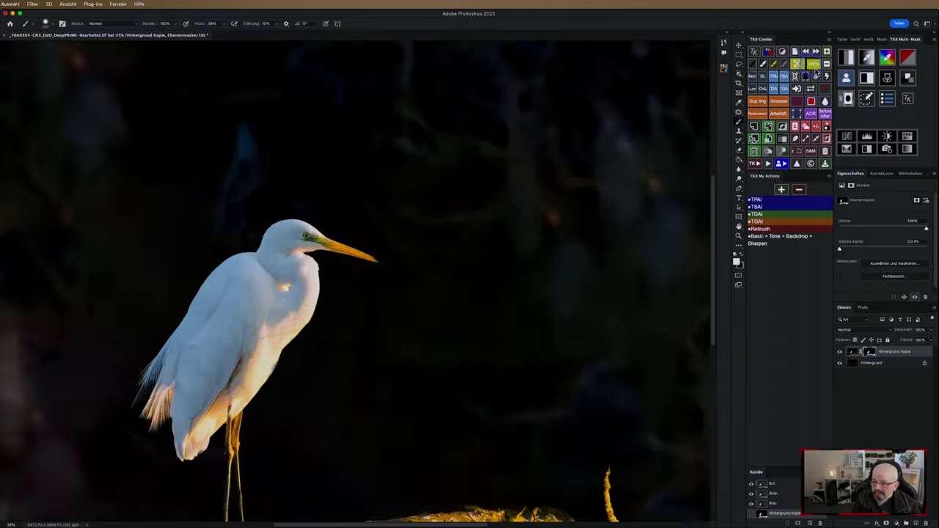
{"action": "left_click_drag", "start_coordinate": [577, 387], "coordinate": [495, 311]}
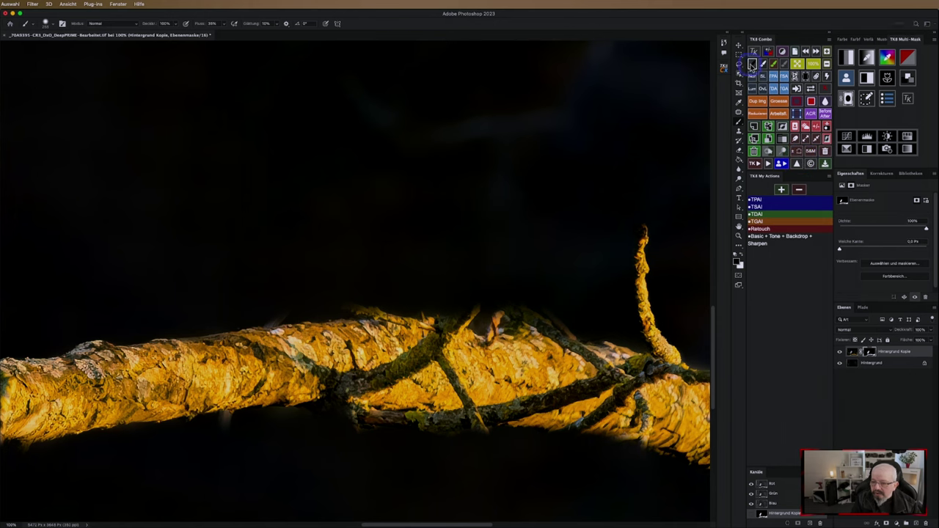
{"action": "left_click", "coordinate": [751, 66]}
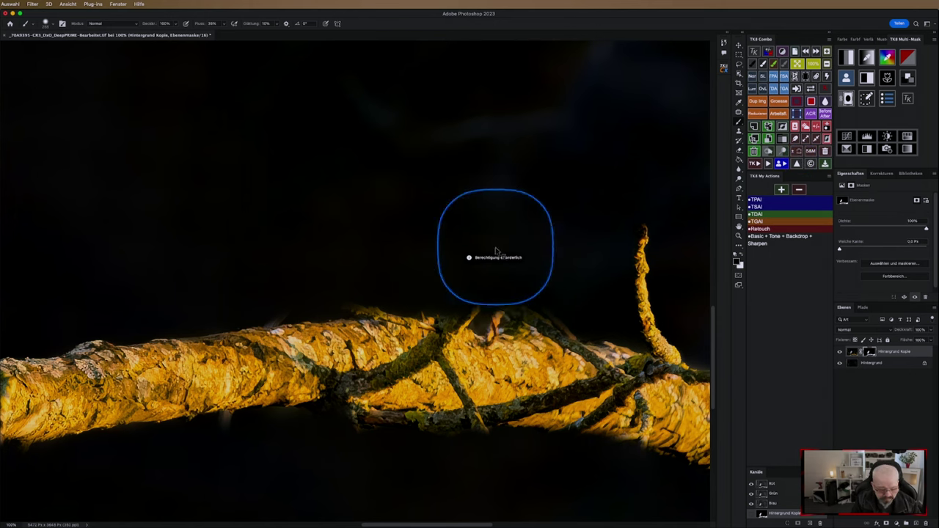
{"action": "left_click_drag", "start_coordinate": [496, 251], "coordinate": [469, 253]}
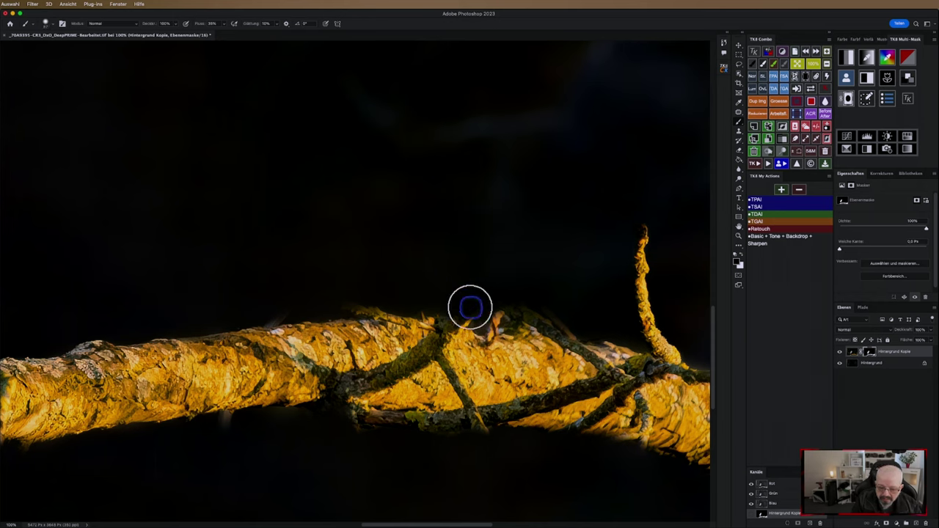
{"action": "left_click_drag", "start_coordinate": [470, 306], "coordinate": [443, 307]}
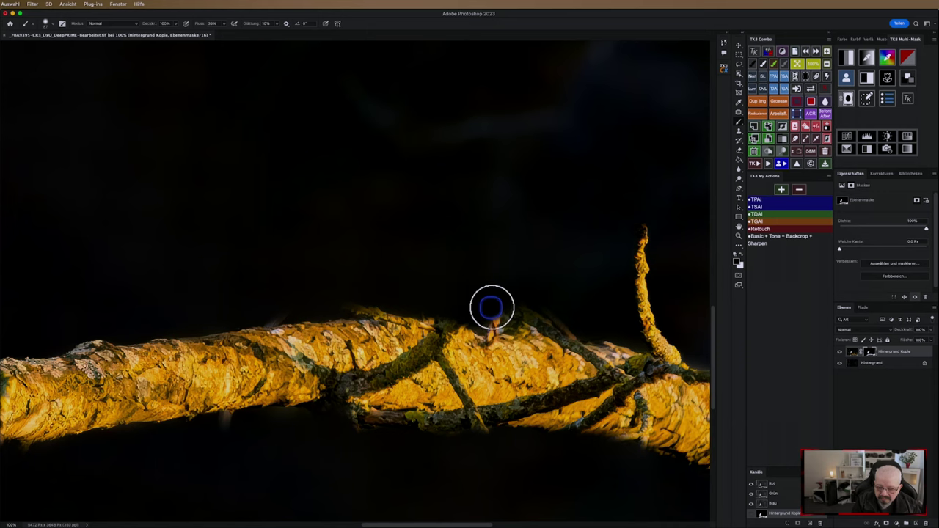
{"action": "left_click_drag", "start_coordinate": [489, 313], "coordinate": [487, 318]}
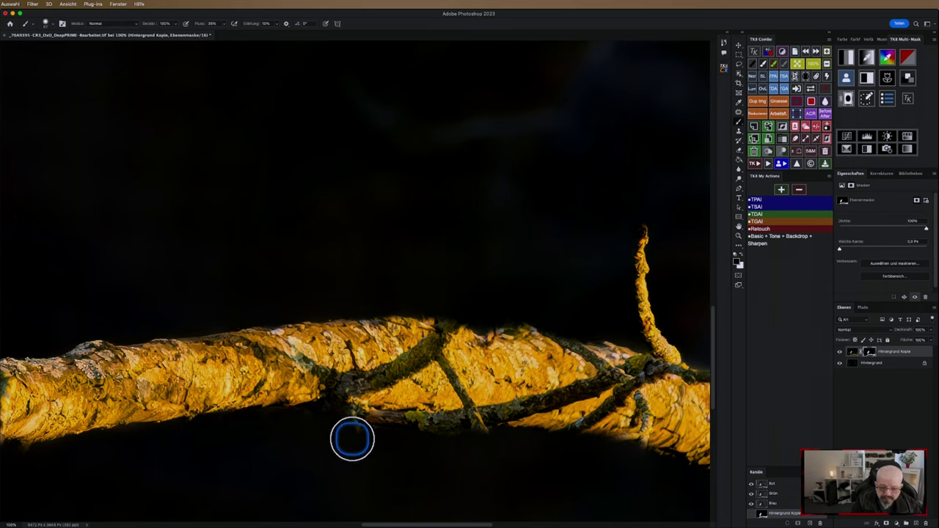
{"action": "left_click_drag", "start_coordinate": [372, 465], "coordinate": [525, 430]}
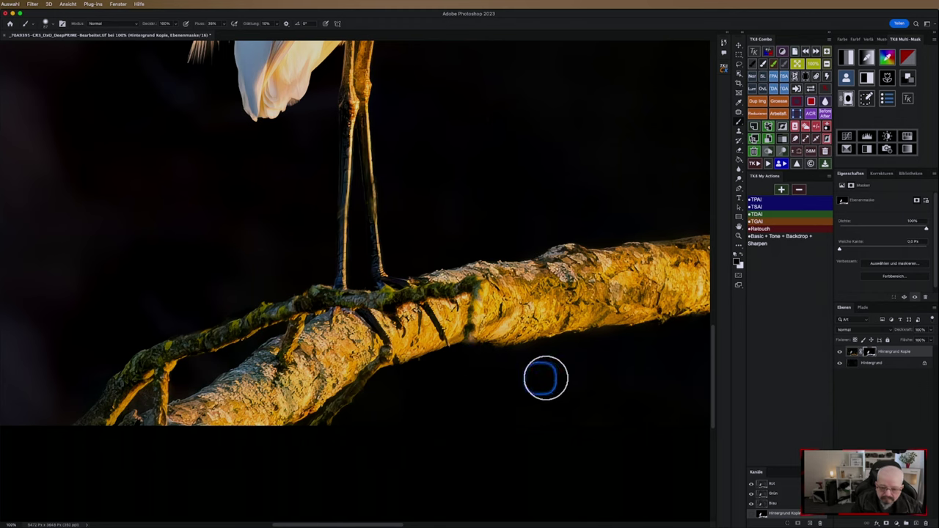
Touch up the layer mask along the branch's lower edge
{"action": "left_click_drag", "start_coordinate": [606, 383], "coordinate": [495, 386]}
{"action": "scroll", "coordinate": [495, 386], "scroll_direction": "right", "scroll_amount": 5}
{"action": "scroll", "coordinate": [538, 388], "scroll_direction": "right", "scroll_amount": 5}
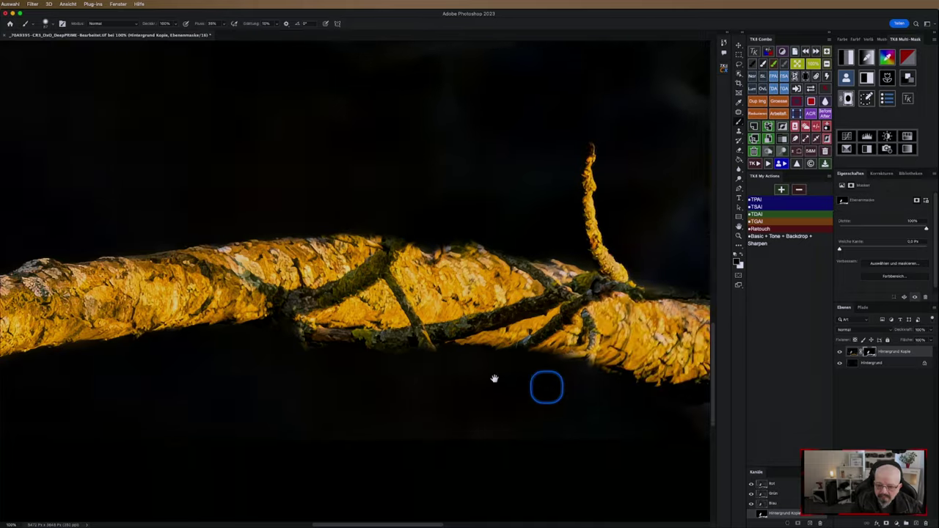
{"action": "scroll", "coordinate": [548, 386], "scroll_direction": "right", "scroll_amount": 5}
{"action": "scroll", "coordinate": [497, 380], "scroll_direction": "right", "scroll_amount": 5}
{"action": "scroll", "coordinate": [486, 379], "scroll_direction": "right", "scroll_amount": 2}
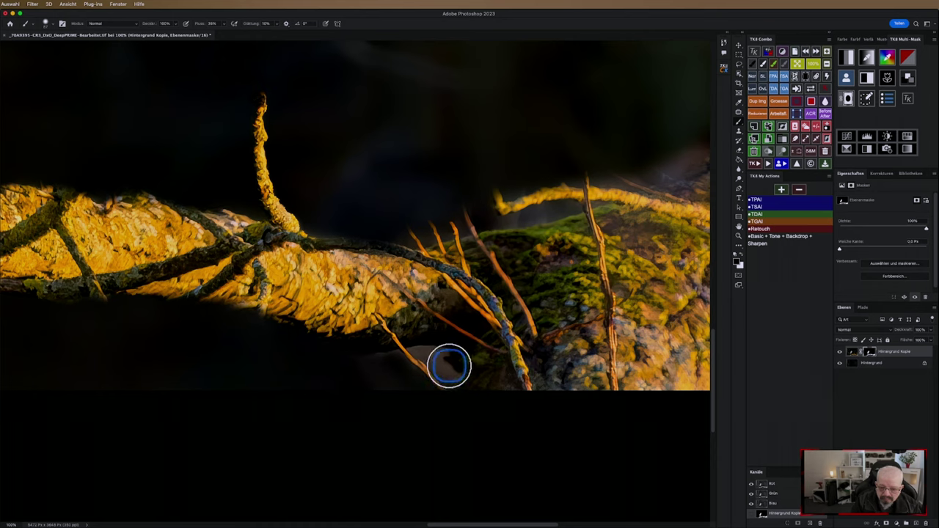
{"action": "left_click", "coordinate": [445, 366]}
{"action": "left_click", "coordinate": [428, 358]}
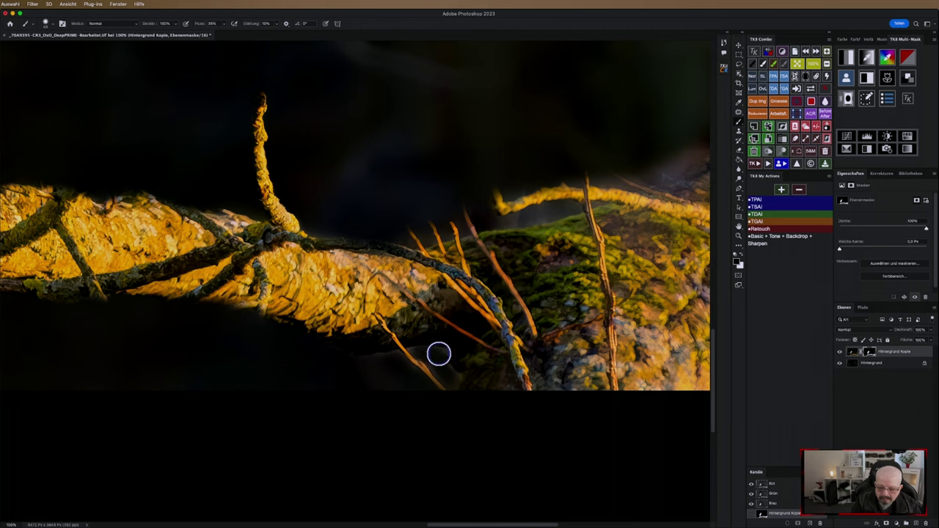
{"action": "left_click", "coordinate": [444, 355]}
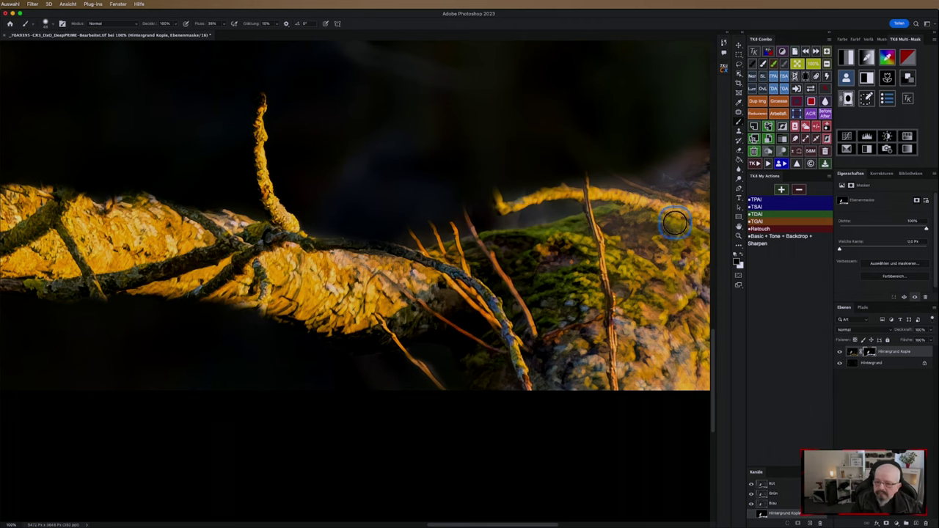
Paint the mossy rock back in and trim the thin twig with a 30 px brush
{"action": "left_click_drag", "start_coordinate": [667, 166], "coordinate": [637, 172]}
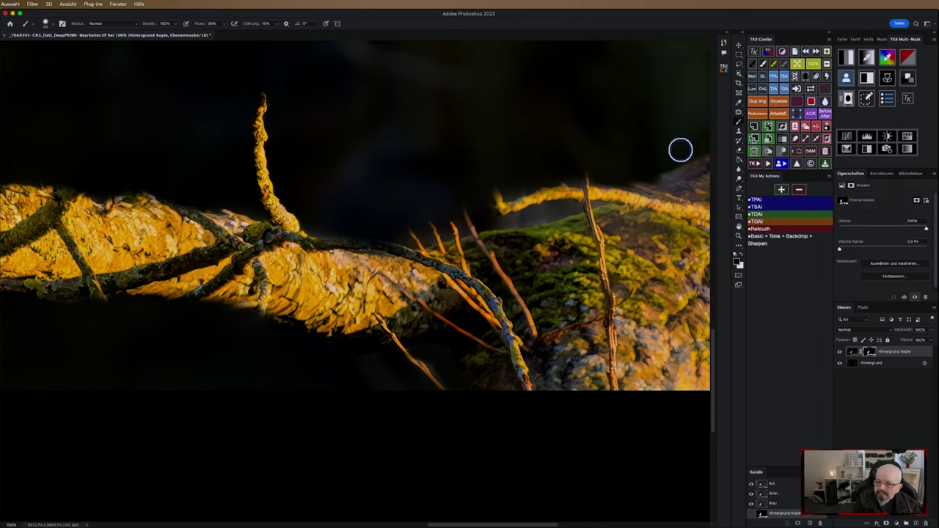
{"action": "left_click", "coordinate": [522, 174]}
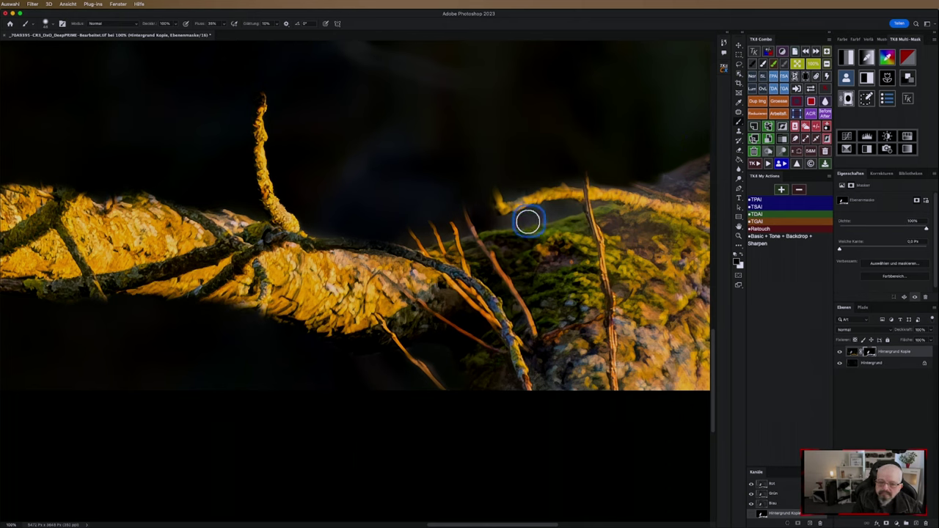
{"action": "left_click", "coordinate": [500, 219]}
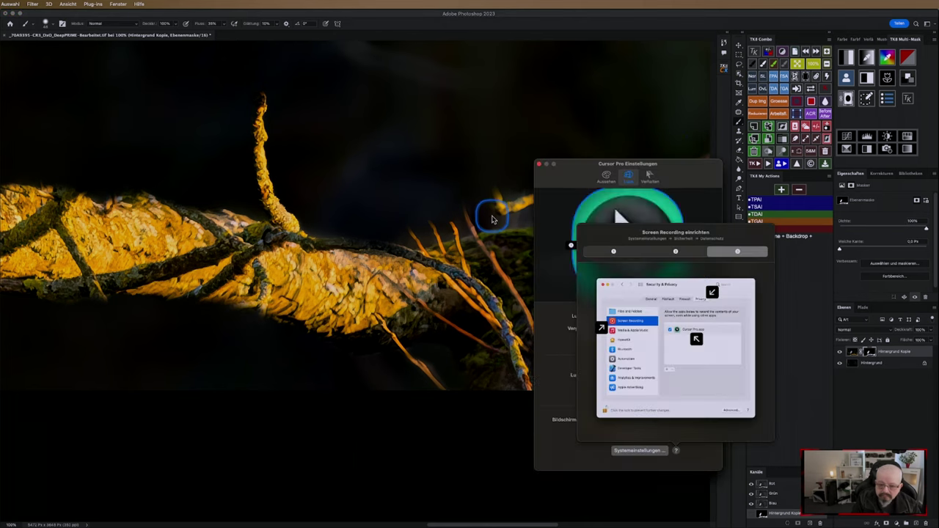
{"action": "mouse_move", "coordinate": [500, 218]}
{"action": "left_mouse_down"}
{"action": "mouse_move", "coordinate": [491, 216]}
{"action": "mouse_move", "coordinate": [532, 213]}
{"action": "left_mouse_up"}
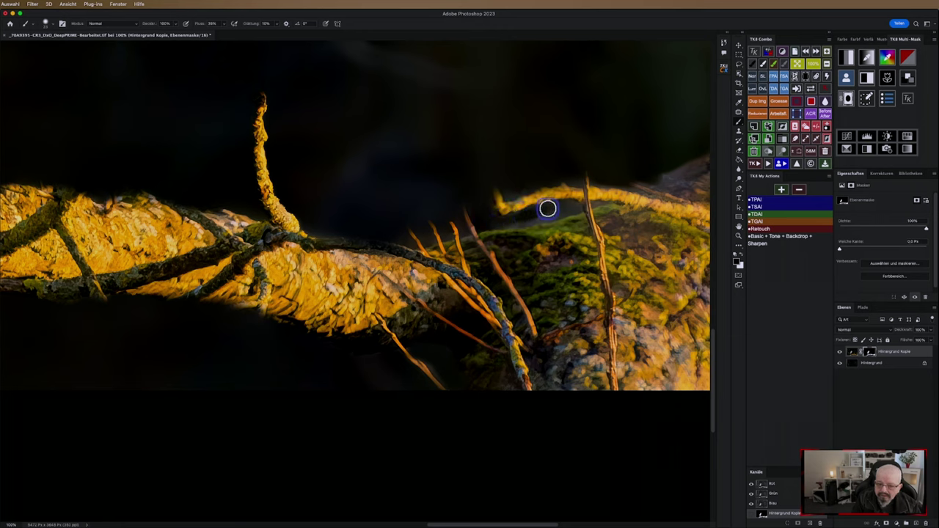
{"action": "mouse_move", "coordinate": [532, 214]}
{"action": "left_mouse_down"}
{"action": "mouse_move", "coordinate": [573, 206]}
{"action": "mouse_move", "coordinate": [488, 223]}
{"action": "mouse_move", "coordinate": [505, 193]}
{"action": "mouse_move", "coordinate": [575, 179]}
{"action": "mouse_move", "coordinate": [543, 178]}
{"action": "mouse_move", "coordinate": [504, 197]}
{"action": "mouse_move", "coordinate": [516, 184]}
{"action": "mouse_move", "coordinate": [489, 210]}
{"action": "mouse_move", "coordinate": [419, 235]}
{"action": "mouse_move", "coordinate": [465, 230]}
{"action": "mouse_move", "coordinate": [413, 242]}
{"action": "mouse_move", "coordinate": [503, 183]}
{"action": "mouse_move", "coordinate": [463, 214]}
{"action": "mouse_move", "coordinate": [483, 221]}
{"action": "mouse_move", "coordinate": [476, 216]}
{"action": "mouse_move", "coordinate": [587, 170]}
{"action": "mouse_move", "coordinate": [577, 176]}
{"action": "mouse_move", "coordinate": [618, 172]}
{"action": "left_mouse_up"}
Fit the egret image to the screen, then close the document and answer the save prompt
{"action": "left_click", "coordinate": [804, 76]}
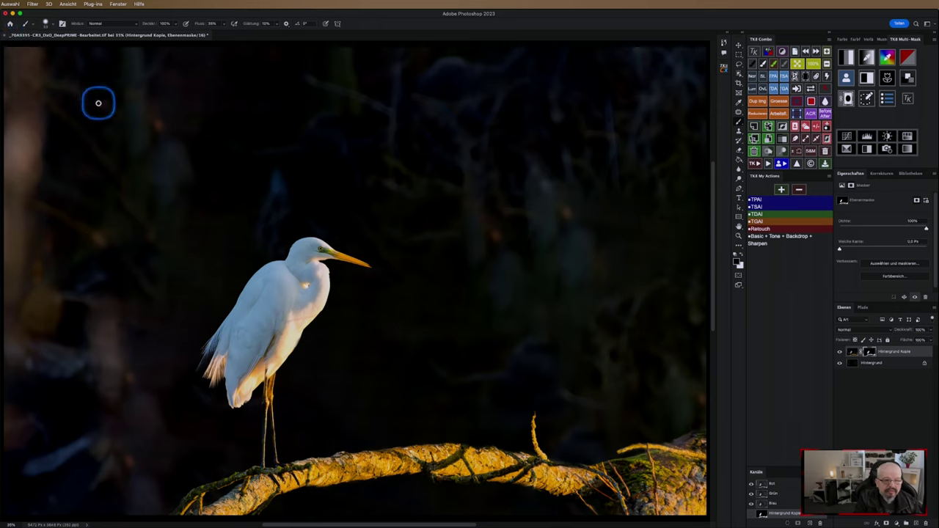
{"action": "left_click", "coordinate": [6, 14]}
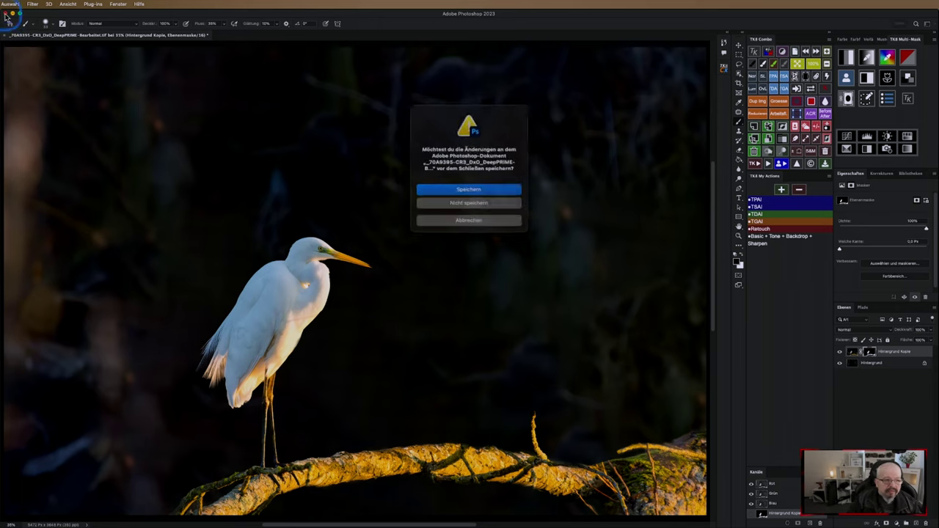
{"action": "left_click", "coordinate": [463, 190]}
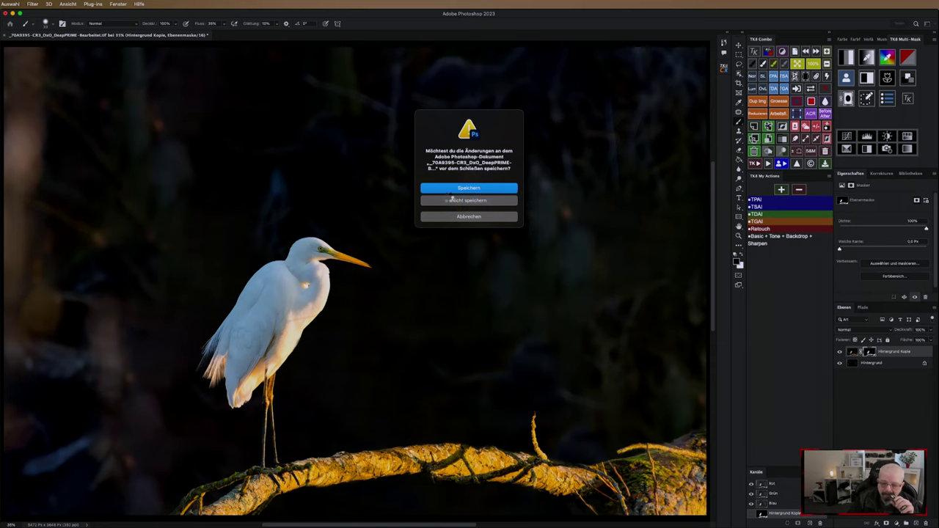
{"action": "left_click", "coordinate": [452, 198]}
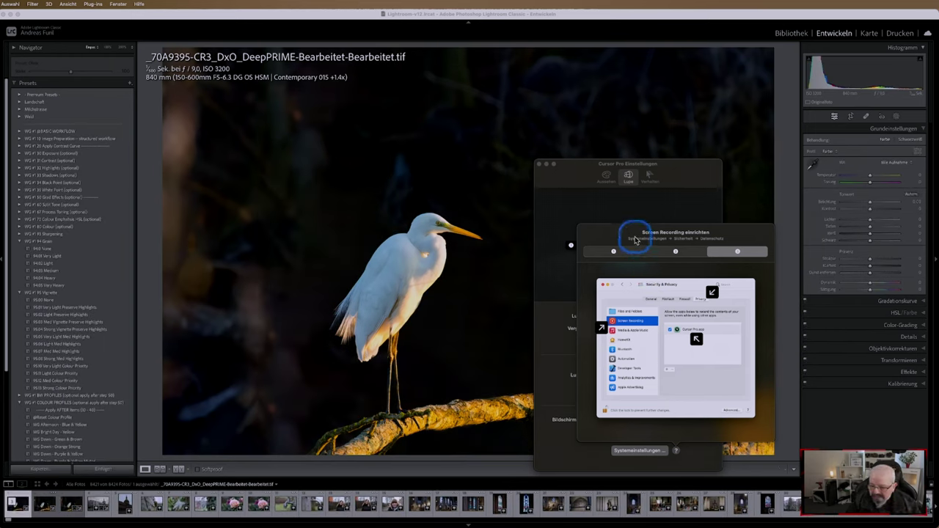
Close the stray windows and apply the 94.01 Very Light grain and 95.05 Very Light Med Highlights vignette presets
{"action": "left_click", "coordinate": [622, 213]}
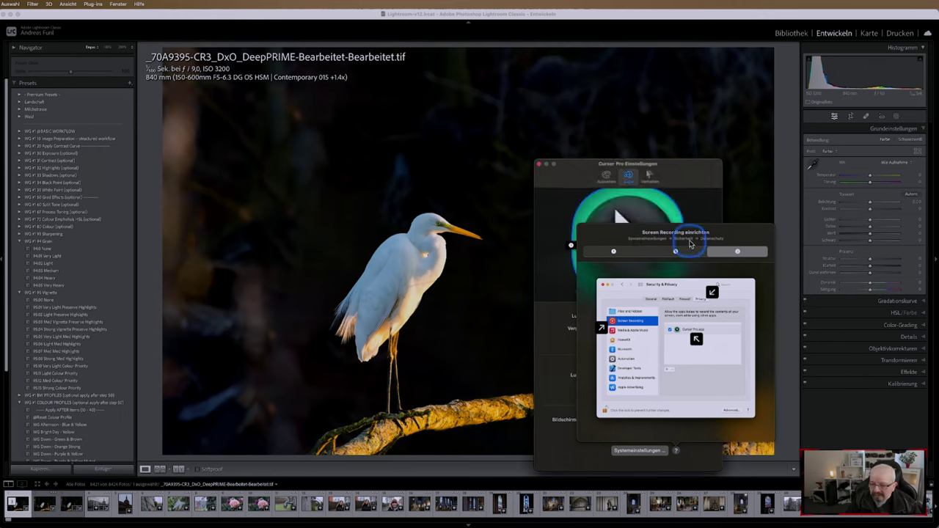
{"action": "left_click", "coordinate": [538, 163]}
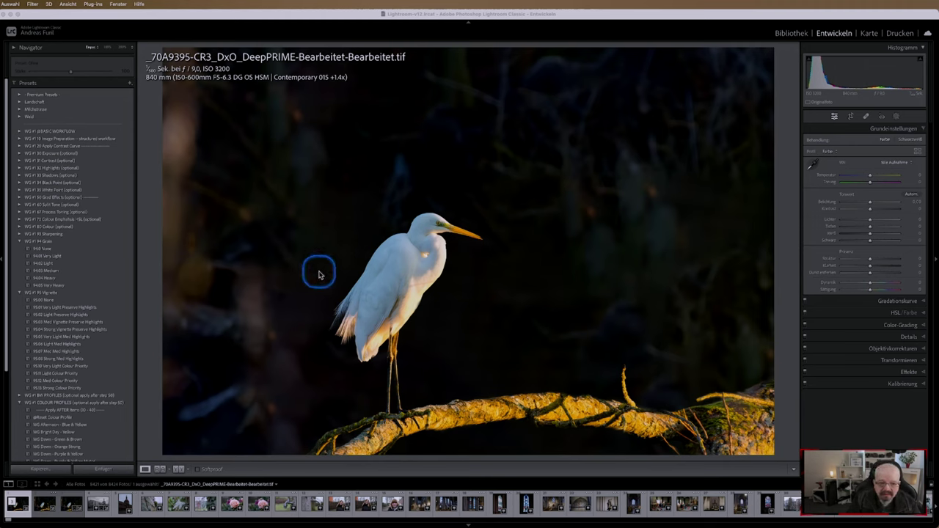
{"action": "left_click", "coordinate": [50, 256]}
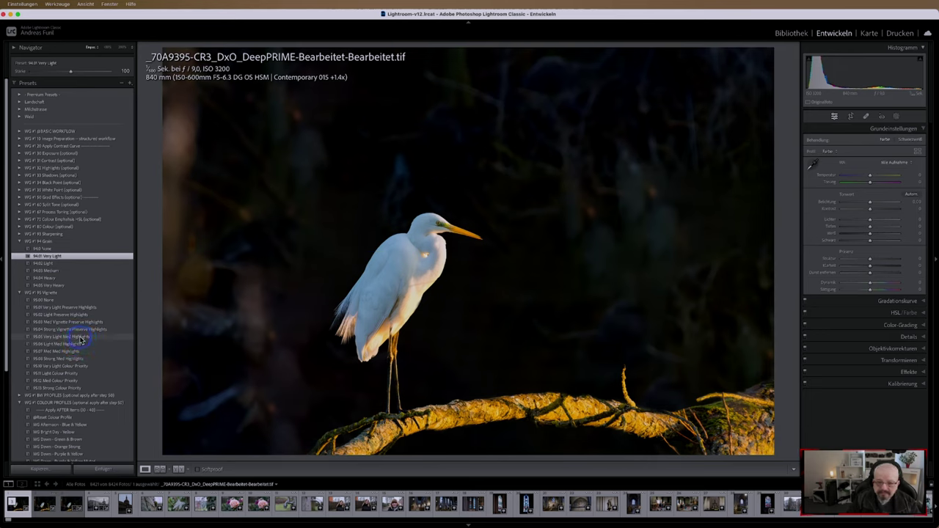
{"action": "left_click", "coordinate": [82, 338]}
Apply the WG Dawn - Green & Brown profile and start exporting the photo via Exportieren
{"action": "scroll", "coordinate": [105, 359], "scroll_direction": "down", "scroll_amount": 3}
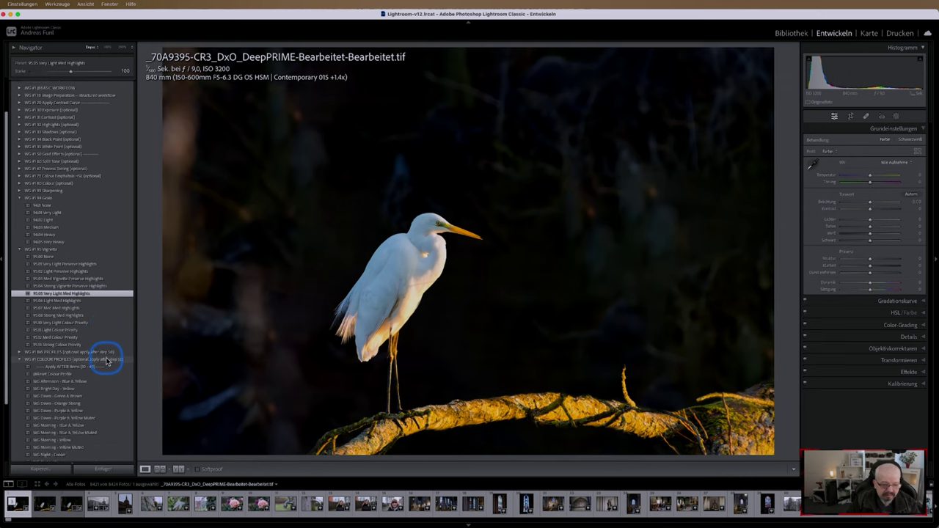
{"action": "scroll", "coordinate": [105, 359], "scroll_direction": "down", "scroll_amount": 5}
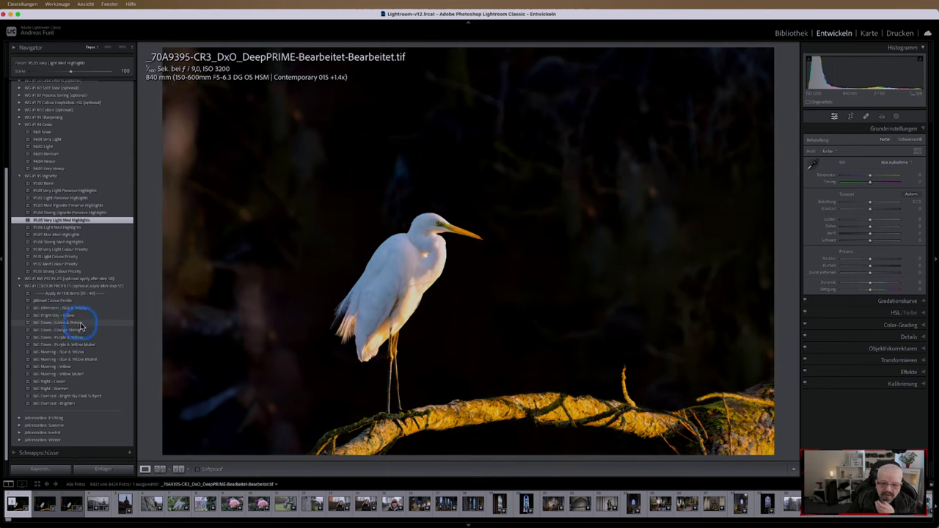
{"action": "left_click", "coordinate": [79, 324]}
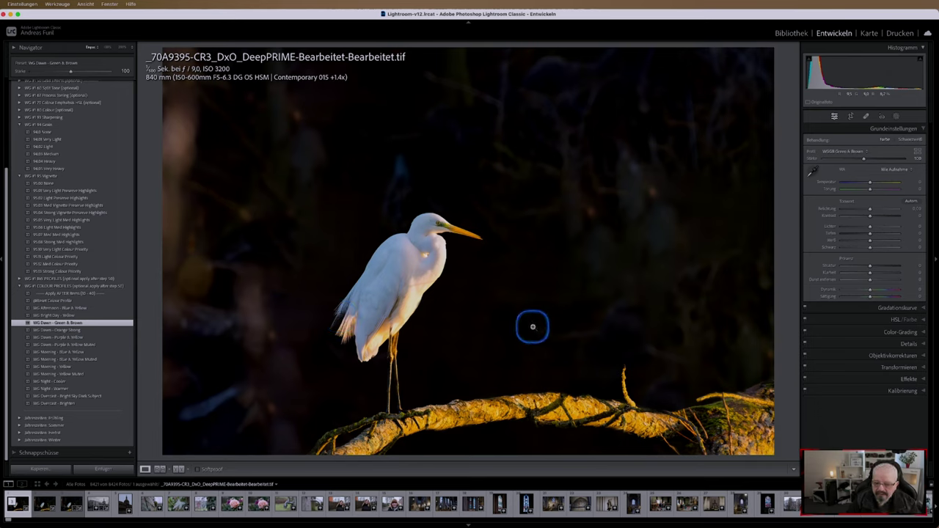
{"action": "right_click", "coordinate": [522, 305]}
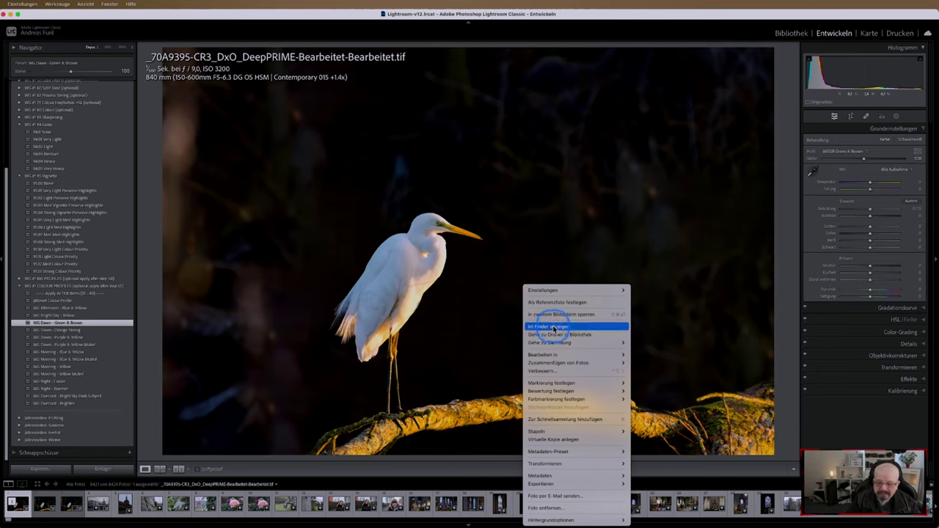
{"action": "mouse_move", "coordinate": [557, 484]}
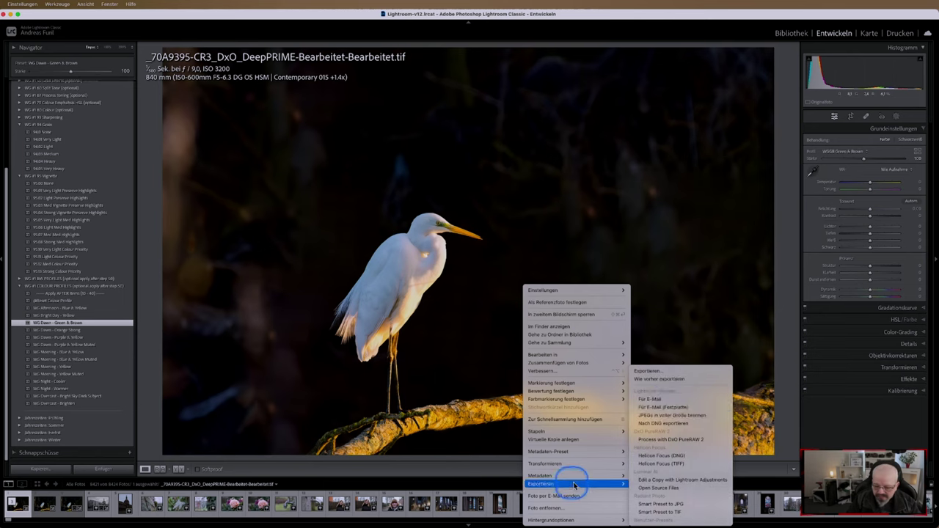
{"action": "left_click", "coordinate": [662, 379]}
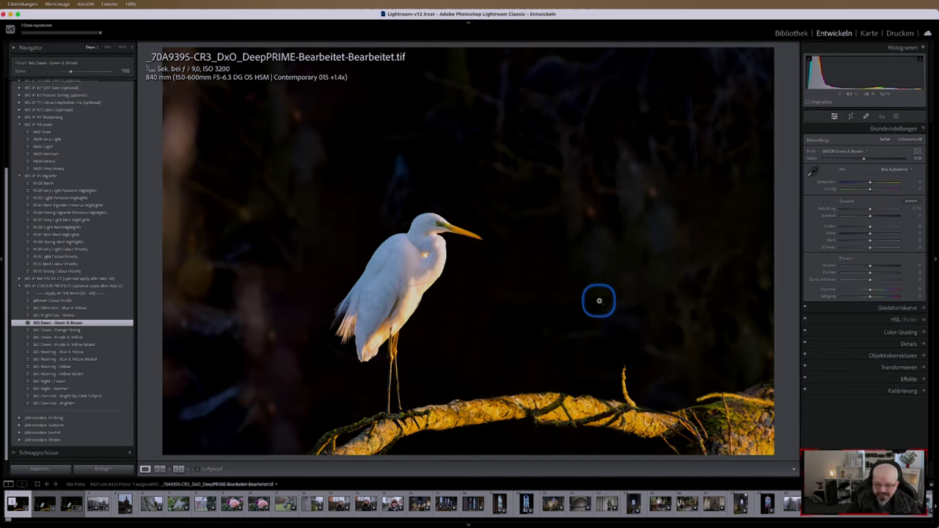